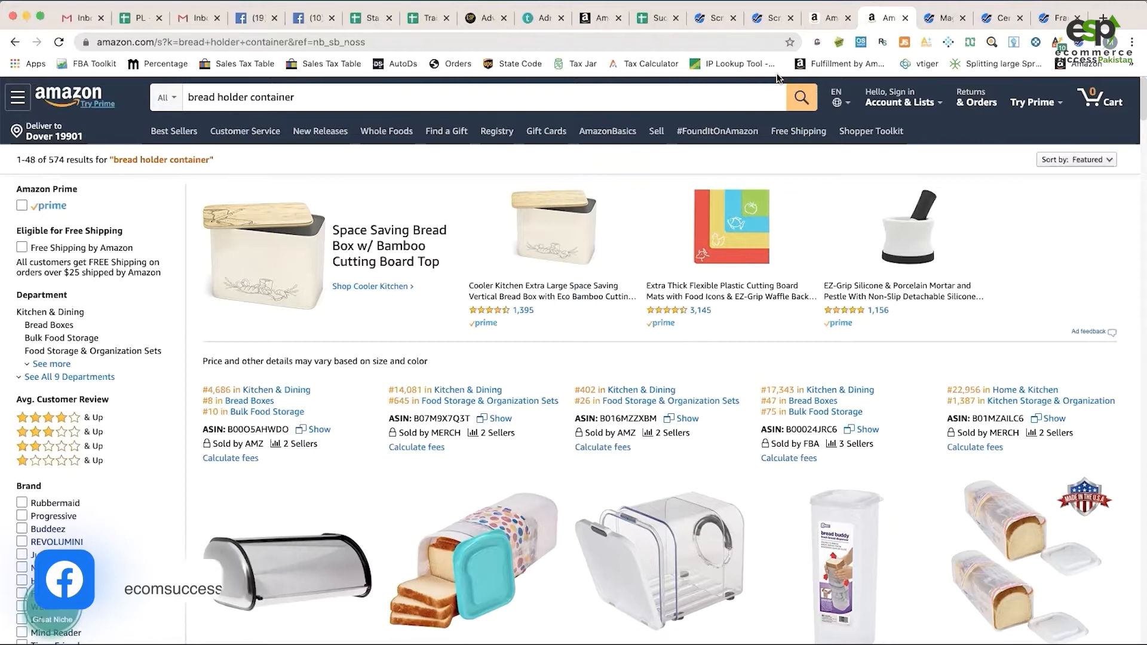
- Switch from the Amazon results to Helium 10 Magnet and review the keyword statistics and filters for "bread holder container"
{"action": "left_click", "coordinate": [206, 108]}
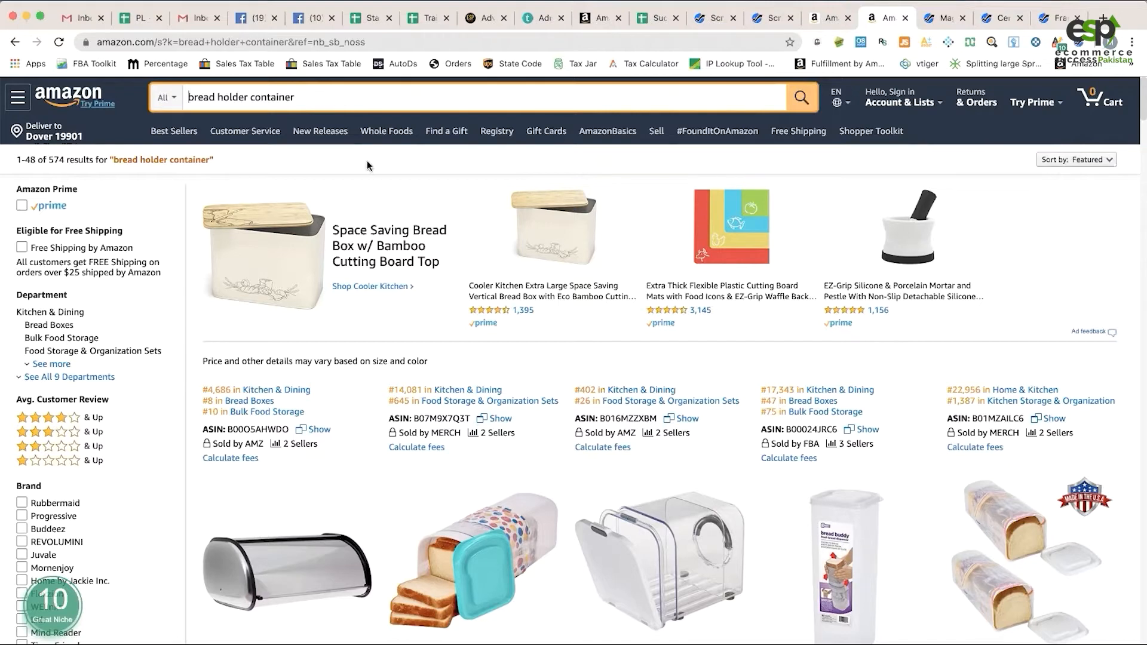
{"action": "left_click", "coordinate": [942, 27]}
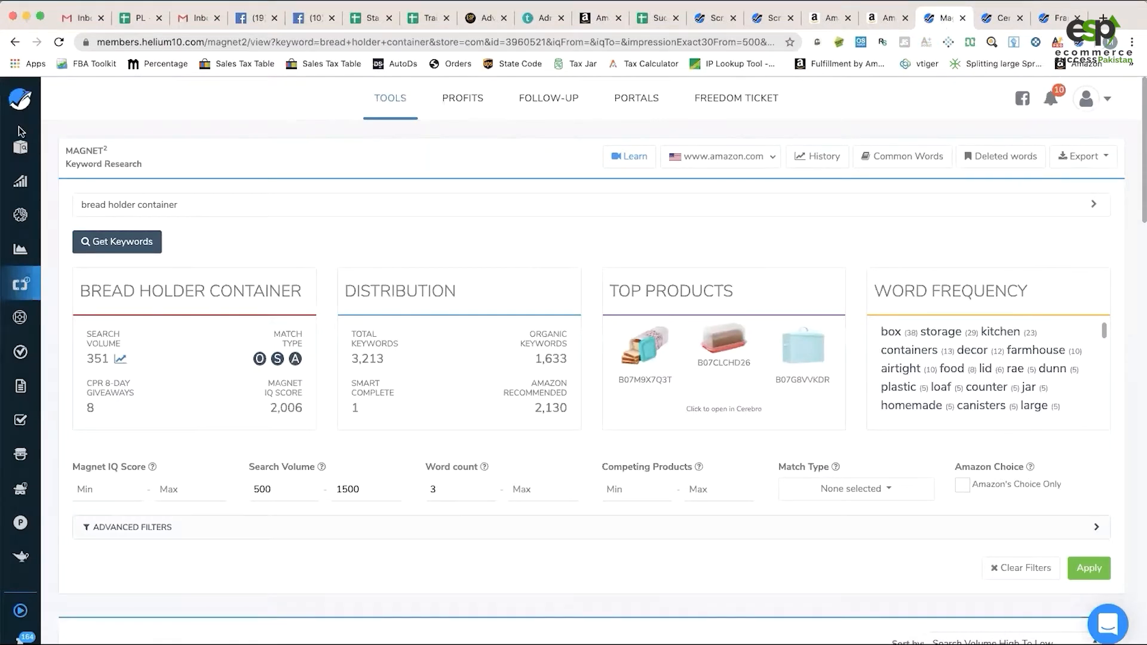
{"action": "mouse_move", "coordinate": [35, 365]}
{"action": "left_click", "coordinate": [156, 205]}
{"action": "scroll", "coordinate": [302, 234], "scroll_direction": "down", "scroll_amount": 1}
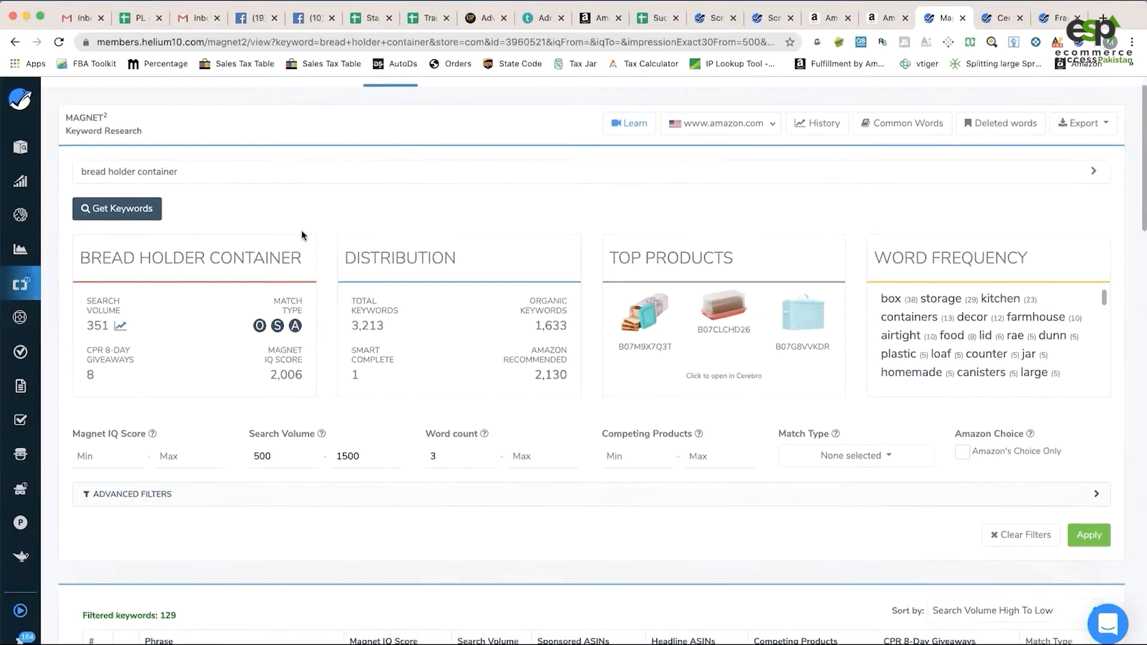
{"action": "scroll", "coordinate": [302, 235], "scroll_direction": "down", "scroll_amount": 4}
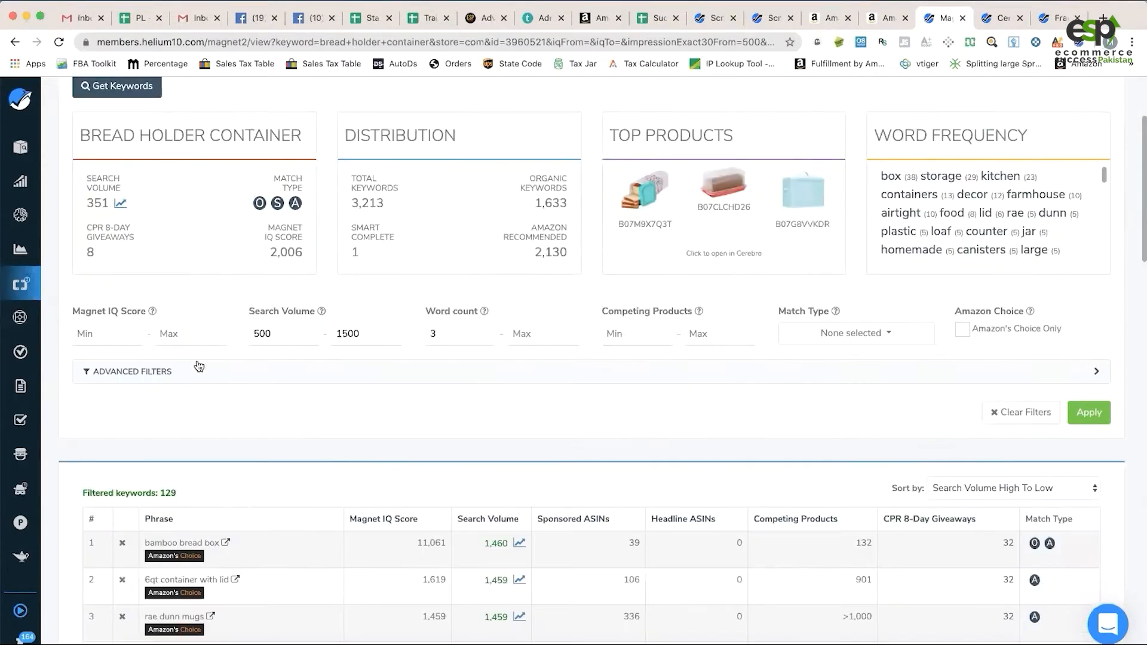
- Expand the advanced filters in Magnet and look over the list of filtered keywords
{"action": "left_click", "coordinate": [243, 379]}
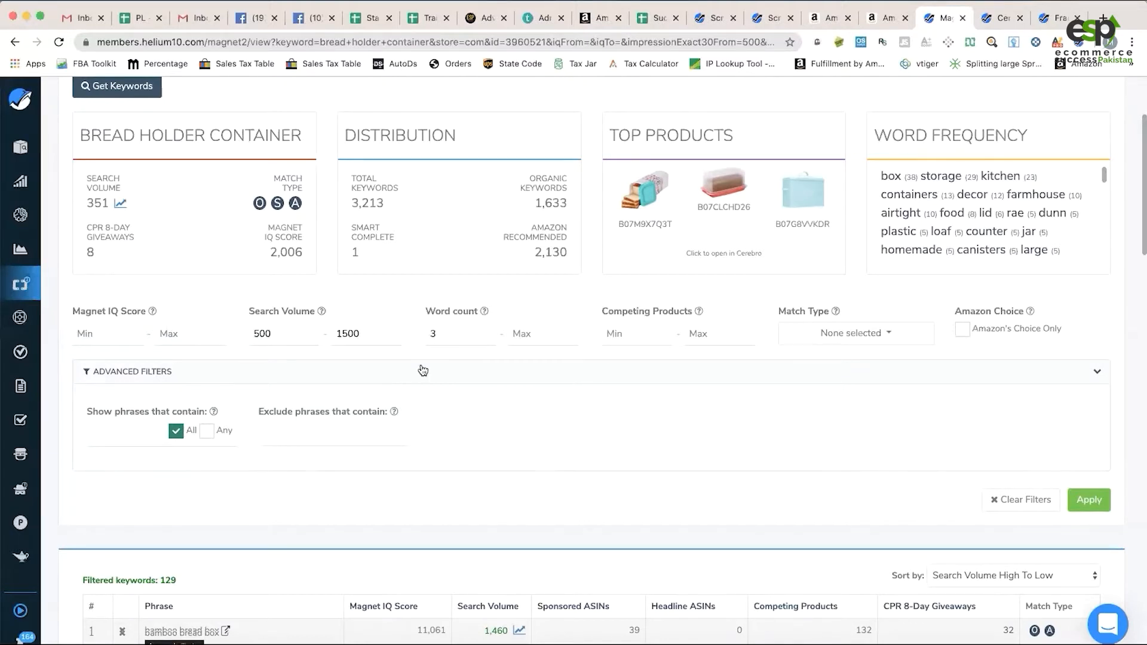
{"action": "scroll", "coordinate": [422, 369], "scroll_direction": "up", "scroll_amount": 1}
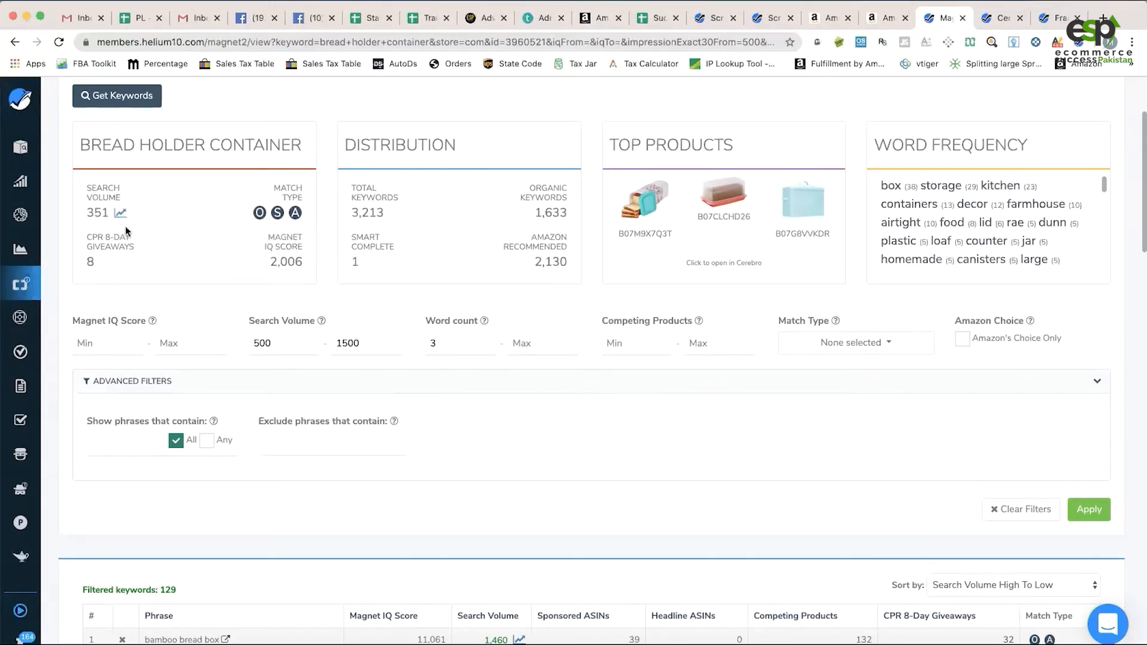
{"action": "scroll", "coordinate": [90, 202], "scroll_direction": "down", "scroll_amount": 7}
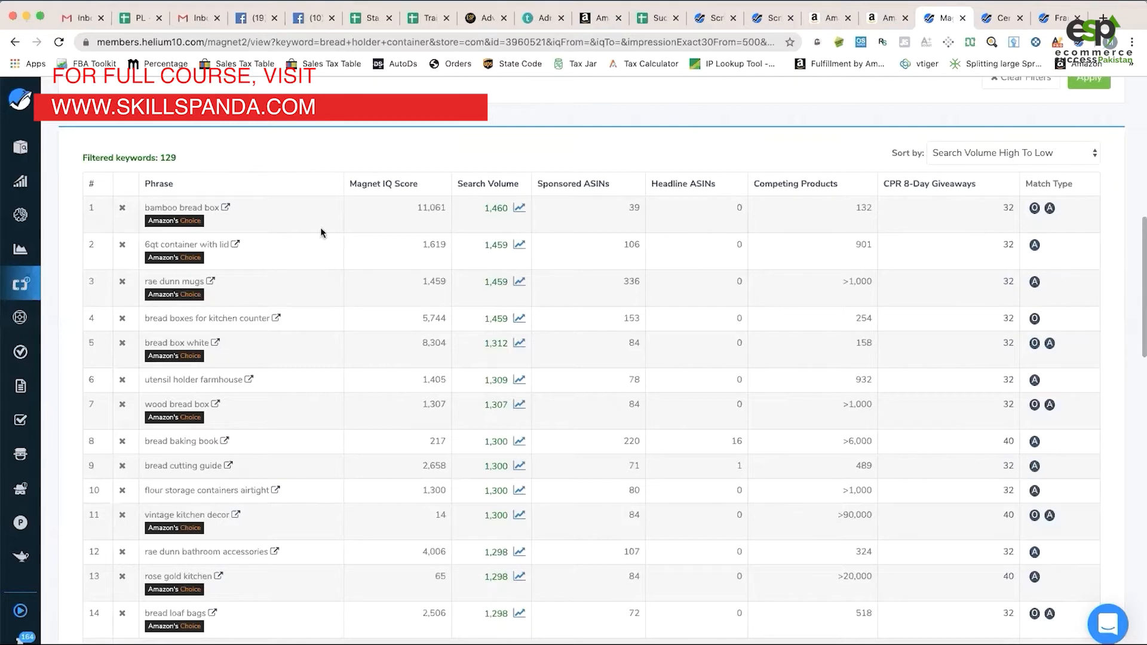
- Compare the Amazon search term with the seed keyword in Magnet and select the seed keyword's text
{"action": "left_click", "coordinate": [888, 18]}
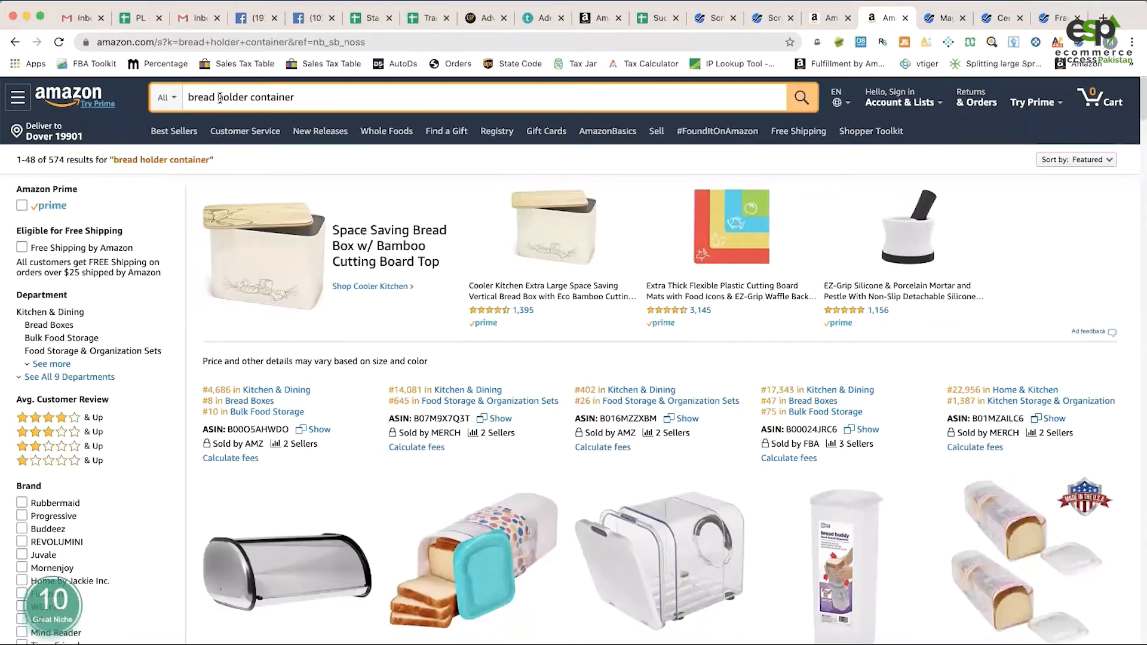
{"action": "key", "text": "ctrl+Tab"}
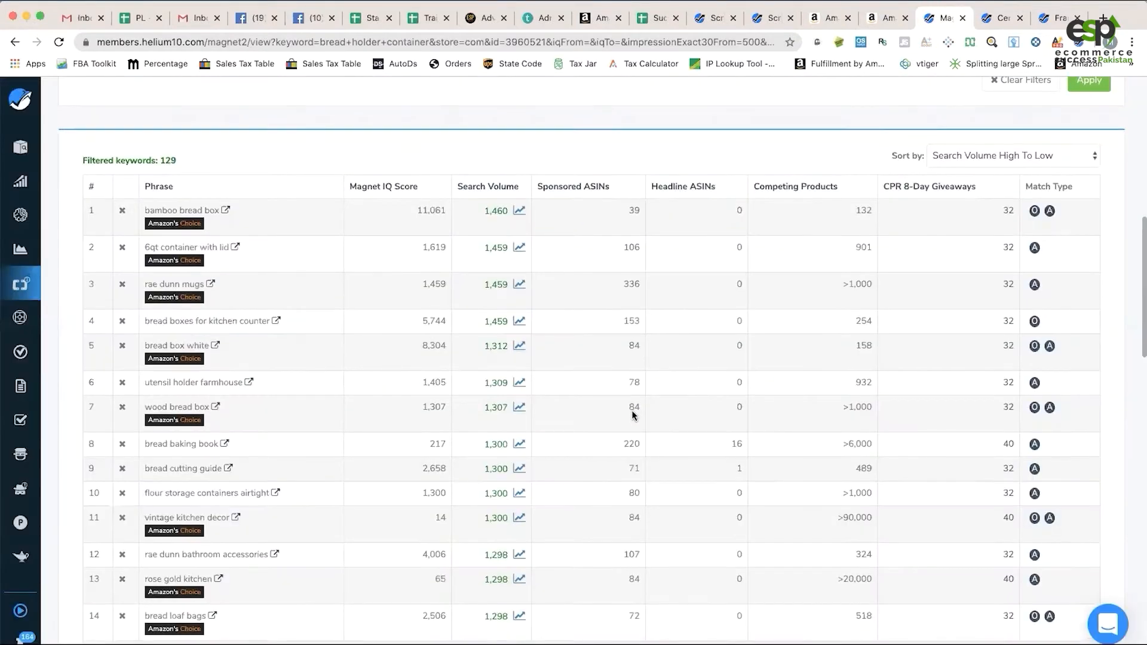
{"action": "scroll", "coordinate": [634, 416], "scroll_direction": "up", "scroll_amount": 10}
{"action": "left_click", "coordinate": [286, 202]}
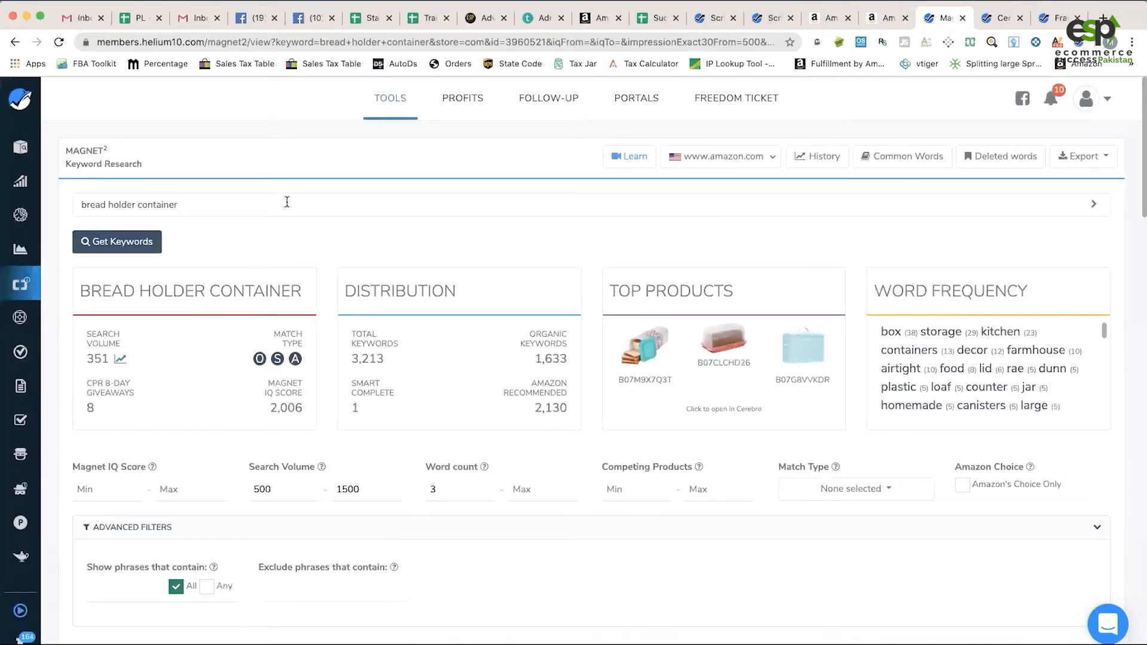
{"action": "key", "text": "super+a"}
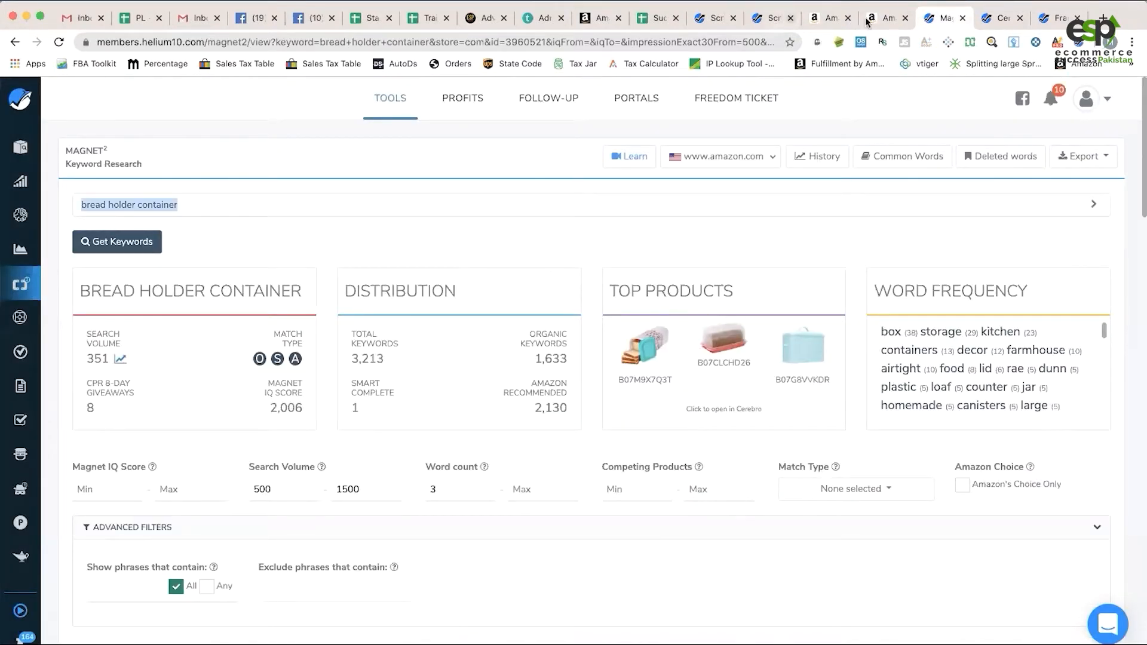
- Examine the product types on the Amazon results page for "bread holder container"
{"action": "key", "text": "ctrl+shift+Tab"}
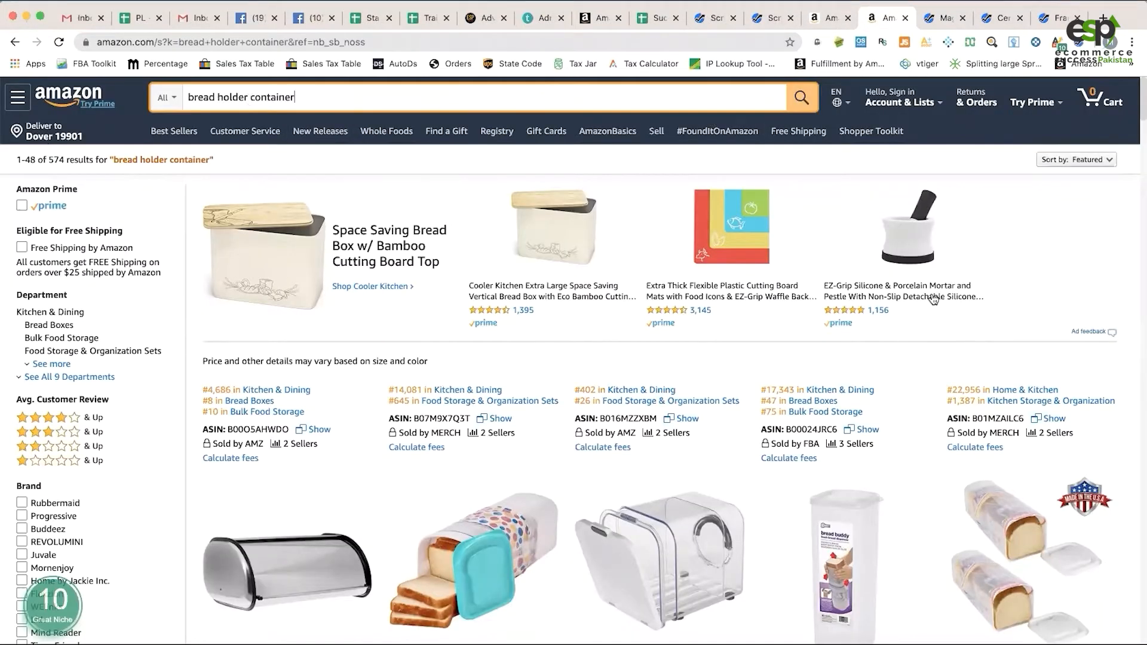
{"action": "scroll", "coordinate": [931, 312], "scroll_direction": "down", "scroll_amount": 10}
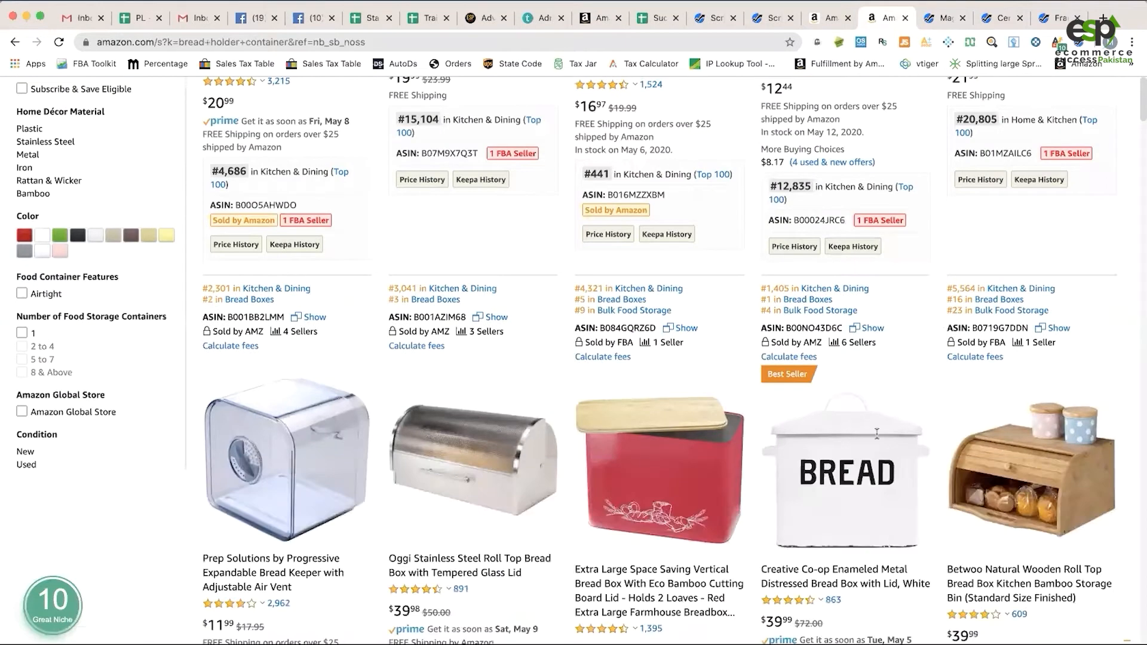
{"action": "mouse_move", "coordinate": [878, 440]}
{"action": "scroll", "coordinate": [538, 389], "scroll_direction": "down", "scroll_amount": 2}
{"action": "mouse_move", "coordinate": [311, 359]}
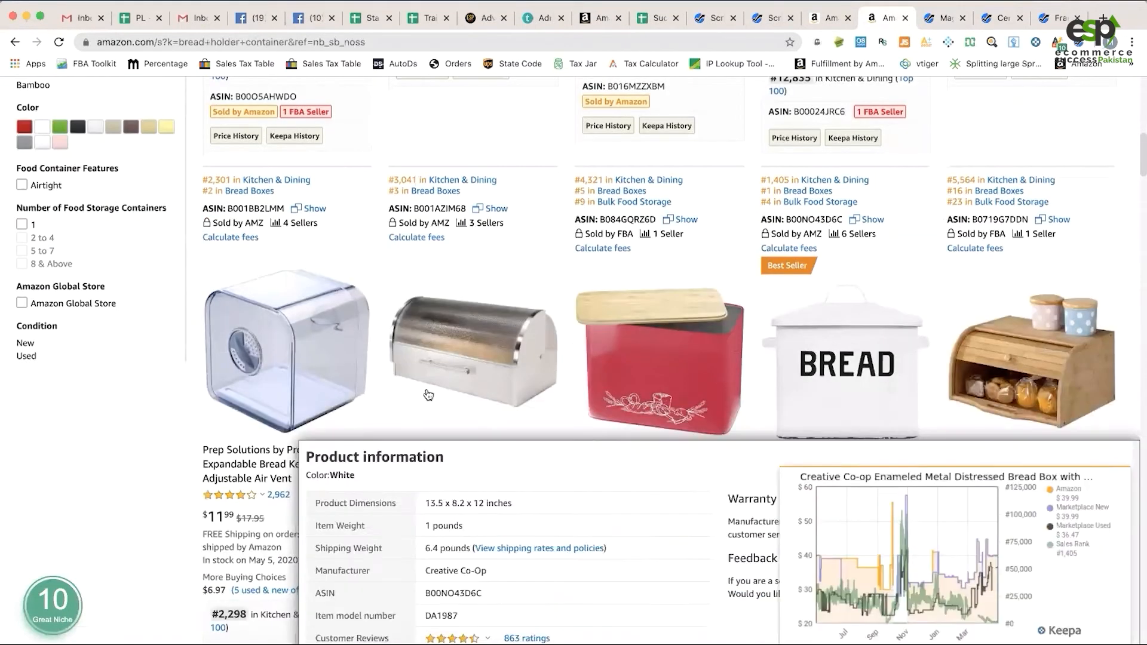
{"action": "scroll", "coordinate": [359, 361], "scroll_direction": "down", "scroll_amount": 6}
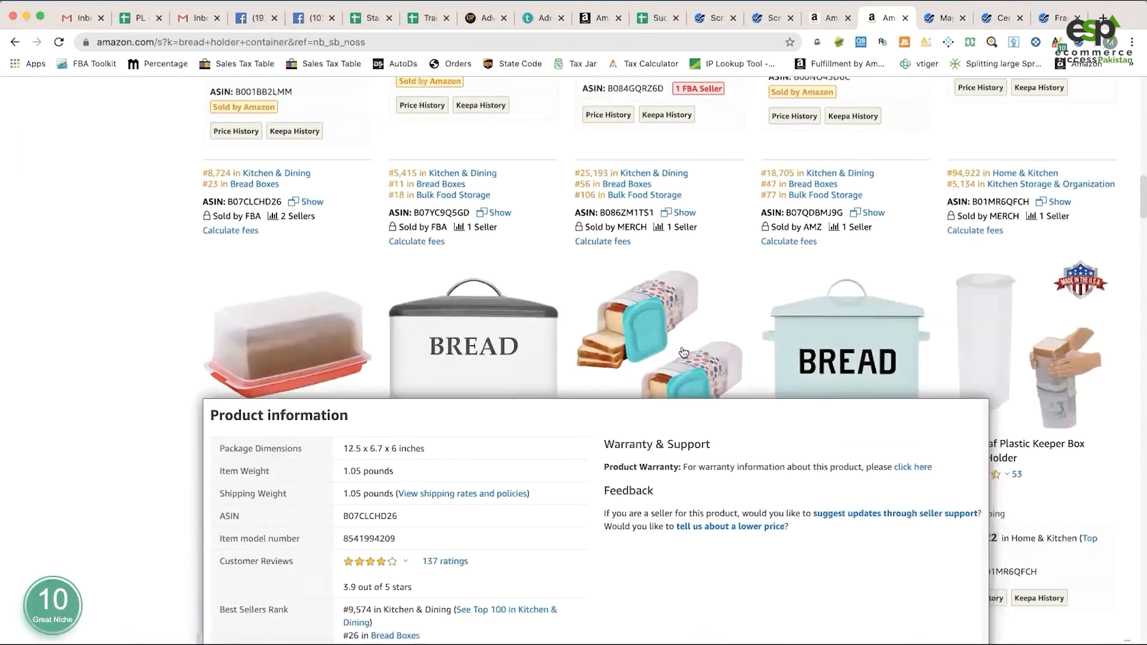
{"action": "scroll", "coordinate": [354, 356], "scroll_direction": "down", "scroll_amount": 10}
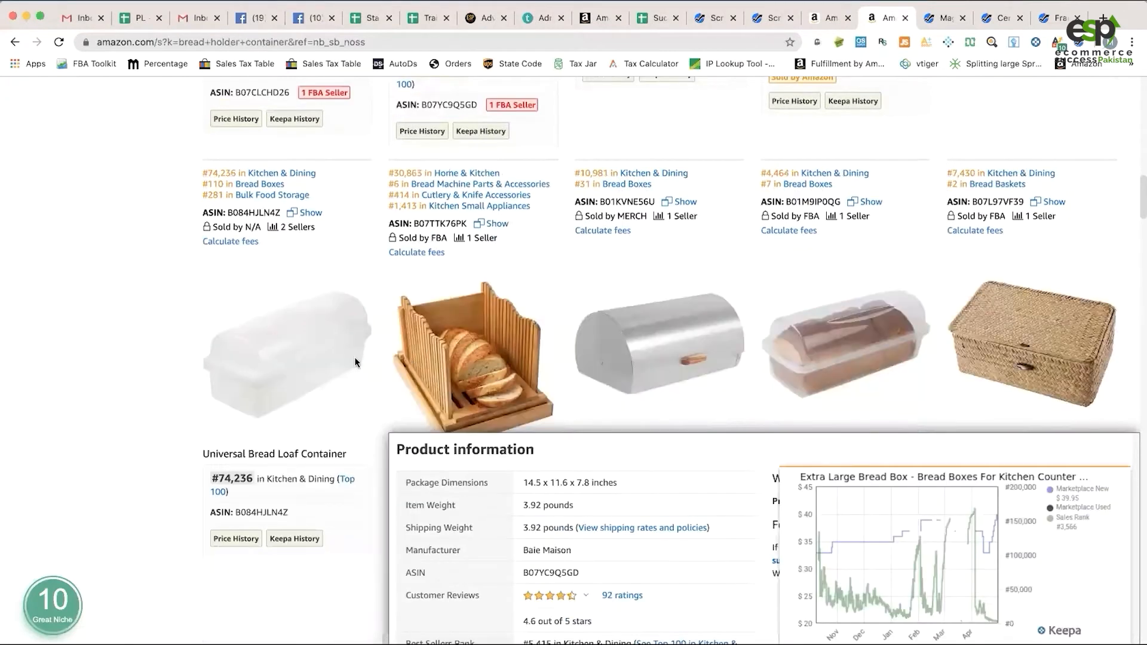
{"action": "scroll", "coordinate": [356, 285], "scroll_direction": "down", "scroll_amount": 8}
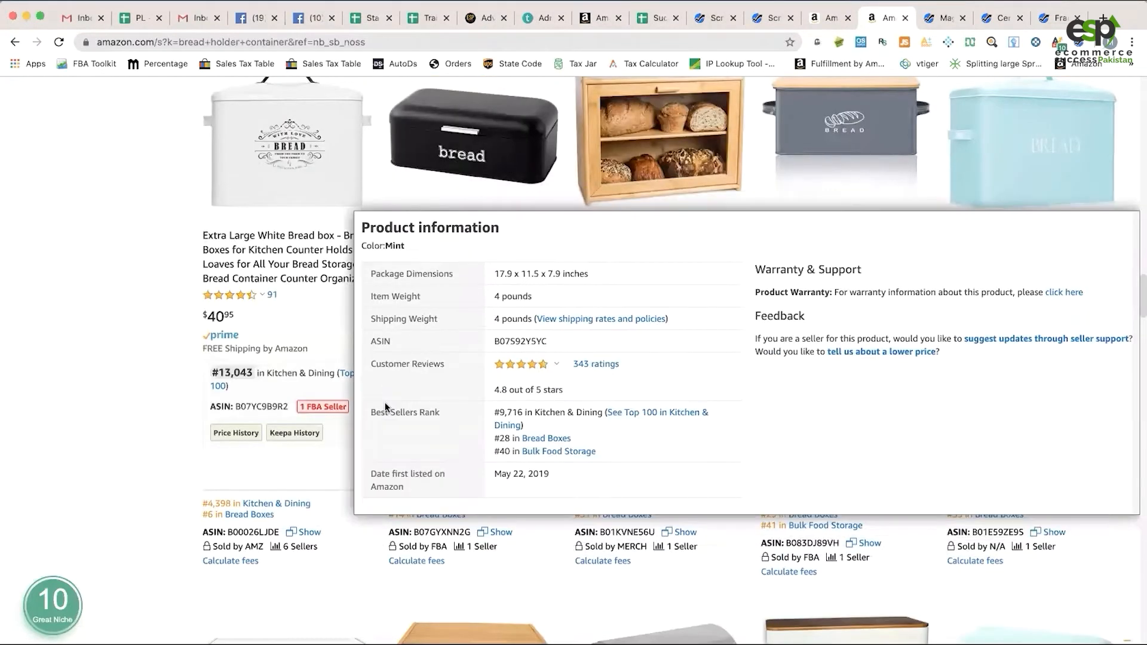
{"action": "scroll", "coordinate": [347, 374], "scroll_direction": "down", "scroll_amount": 5}
{"action": "scroll", "coordinate": [280, 377], "scroll_direction": "up", "scroll_amount": 15}
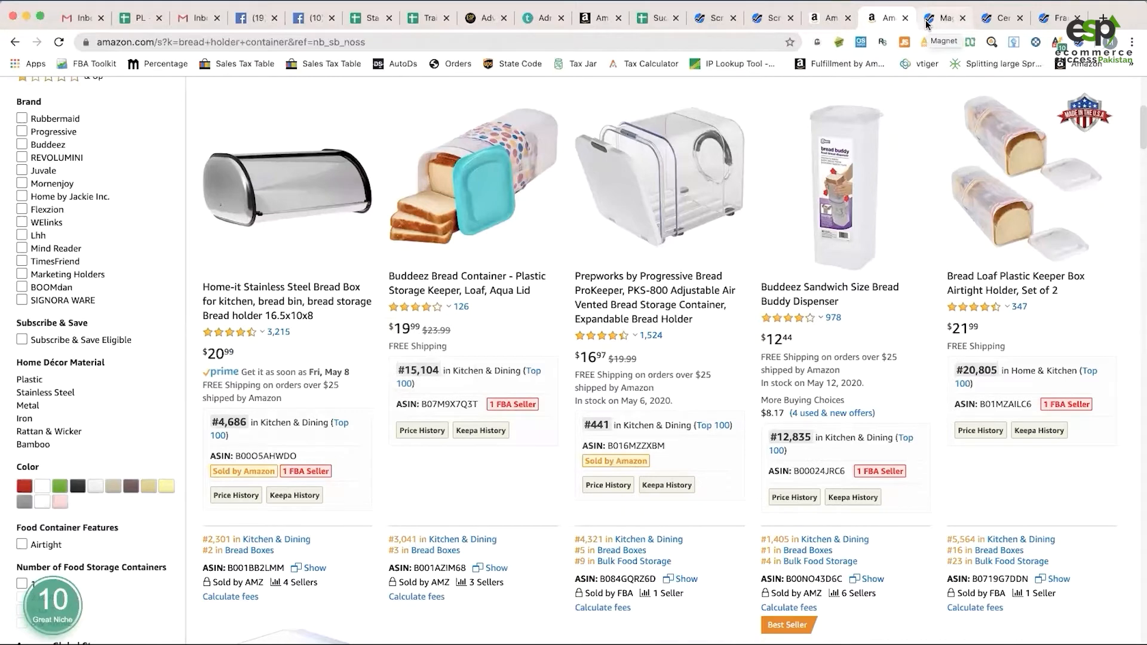
- Return to the Magnet keyword list and open the Amazon search results for "bamboo bread box"
{"action": "left_click", "coordinate": [927, 21]}
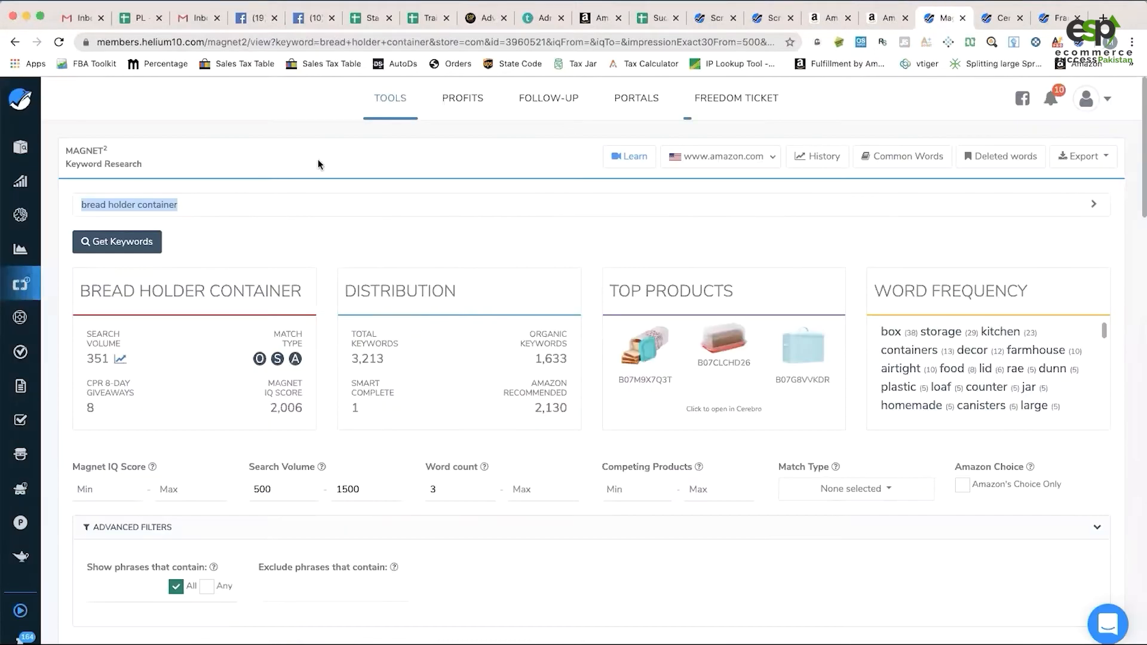
{"action": "scroll", "coordinate": [691, 368], "scroll_direction": "down", "scroll_amount": 8}
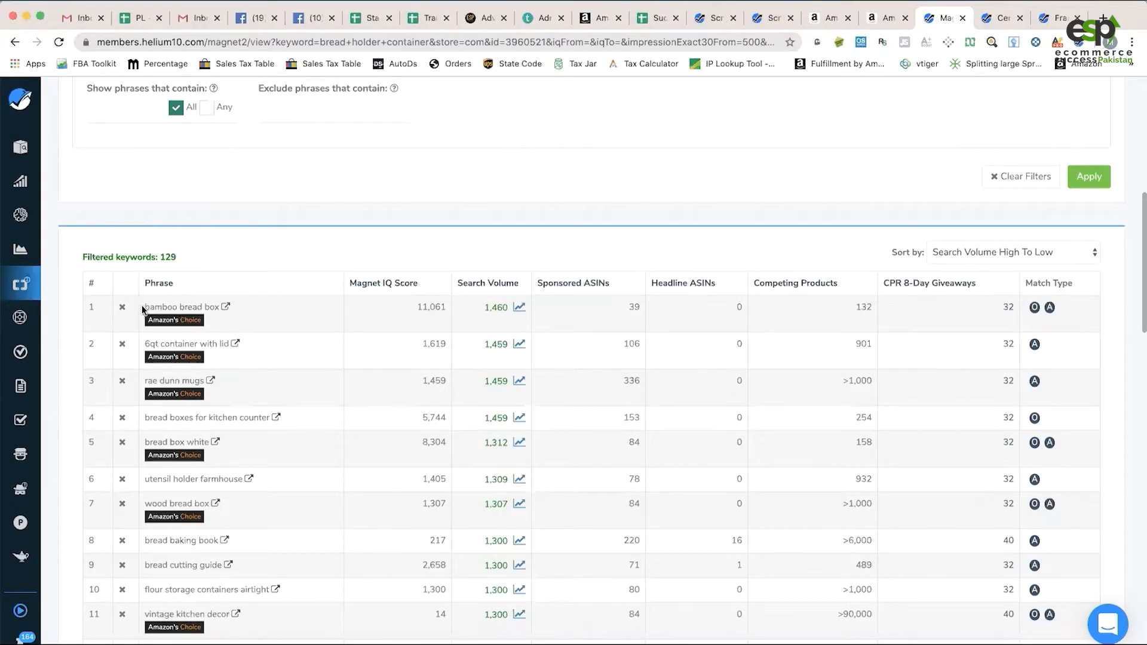
{"action": "left_click_drag", "start_coordinate": [144, 306], "coordinate": [214, 306]}
{"action": "left_click", "coordinate": [206, 307]}
{"action": "left_click", "coordinate": [225, 307]}
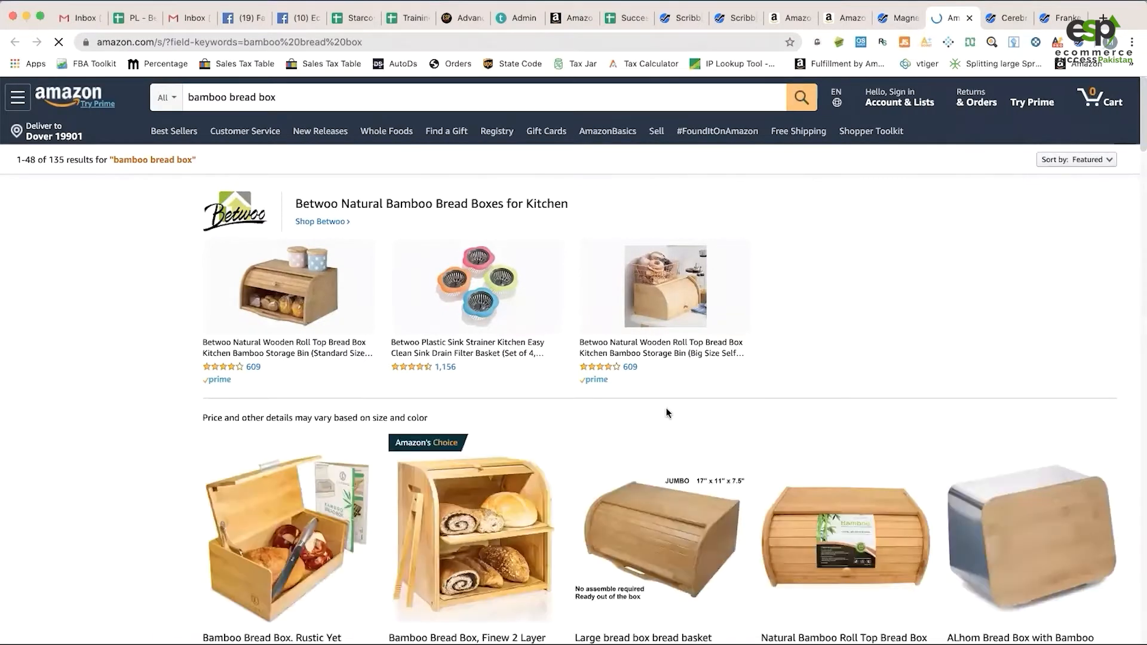
- Examine the products, prices and review counts in the Amazon results for "bamboo bread box"
{"action": "scroll", "coordinate": [1020, 360], "scroll_direction": "down", "scroll_amount": 15}
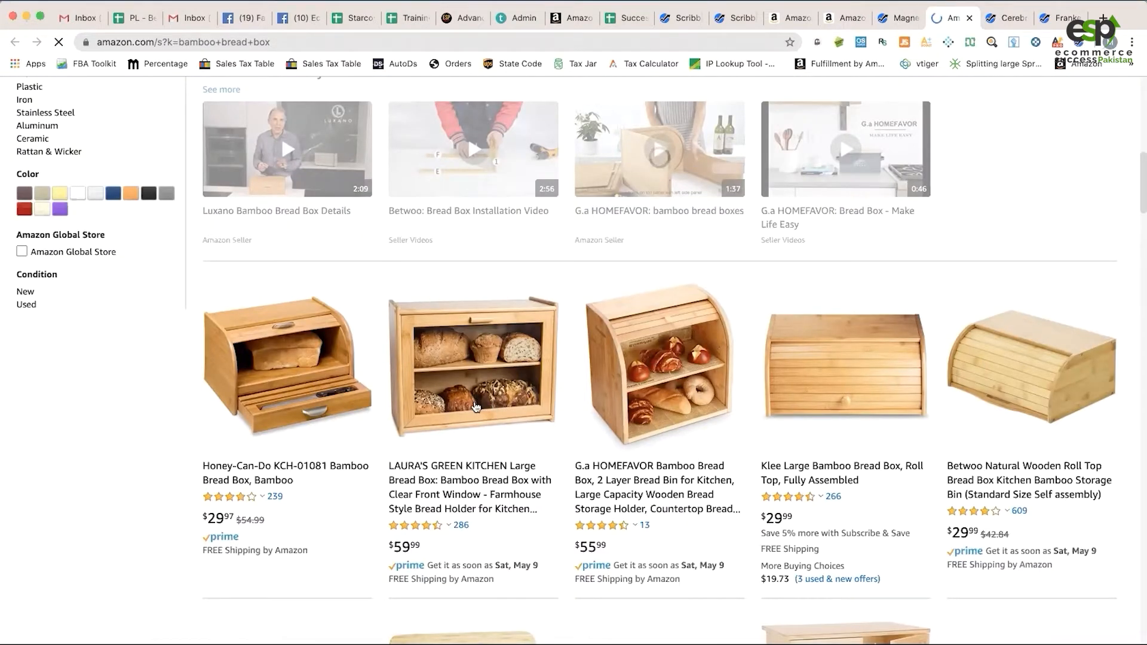
{"action": "scroll", "coordinate": [476, 407], "scroll_direction": "down", "scroll_amount": 5}
{"action": "scroll", "coordinate": [476, 407], "scroll_direction": "down", "scroll_amount": 2}
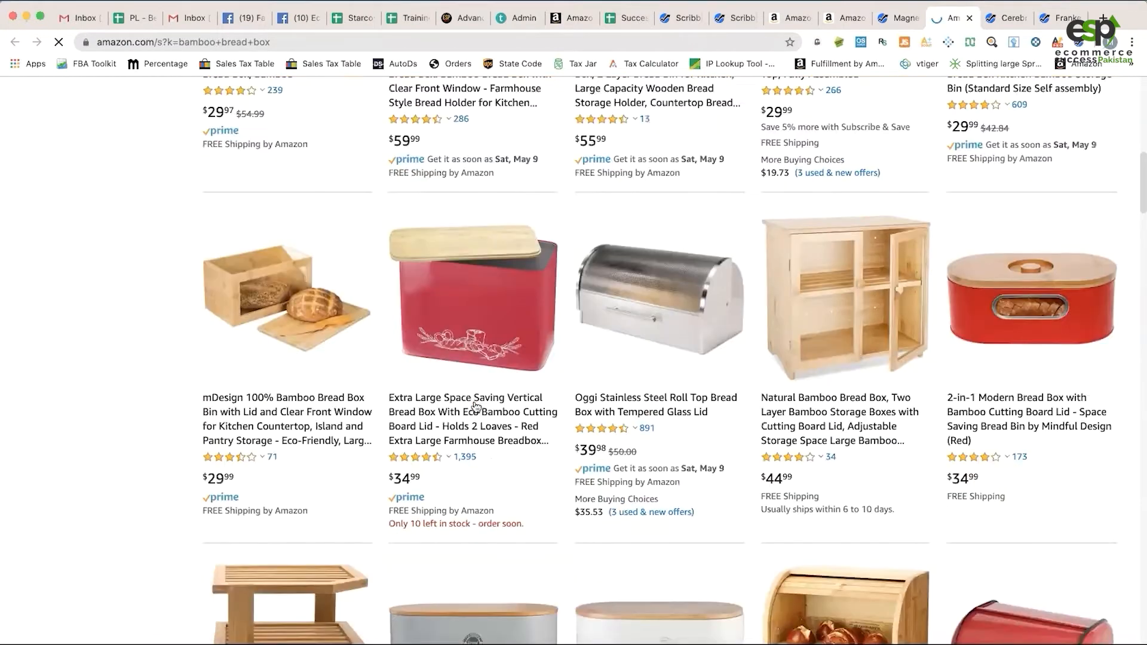
{"action": "scroll", "coordinate": [476, 407], "scroll_direction": "down", "scroll_amount": 1}
{"action": "scroll", "coordinate": [476, 407], "scroll_direction": "down", "scroll_amount": 14}
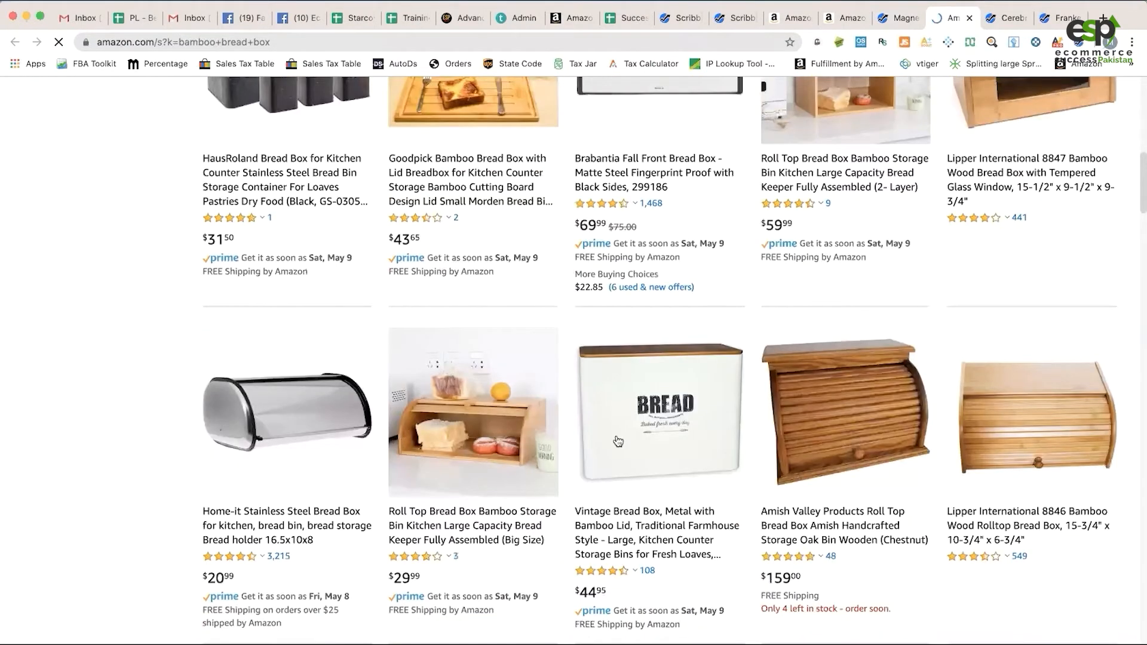
{"action": "scroll", "coordinate": [619, 446], "scroll_direction": "down", "scroll_amount": 1}
{"action": "scroll", "coordinate": [619, 445], "scroll_direction": "down", "scroll_amount": 9}
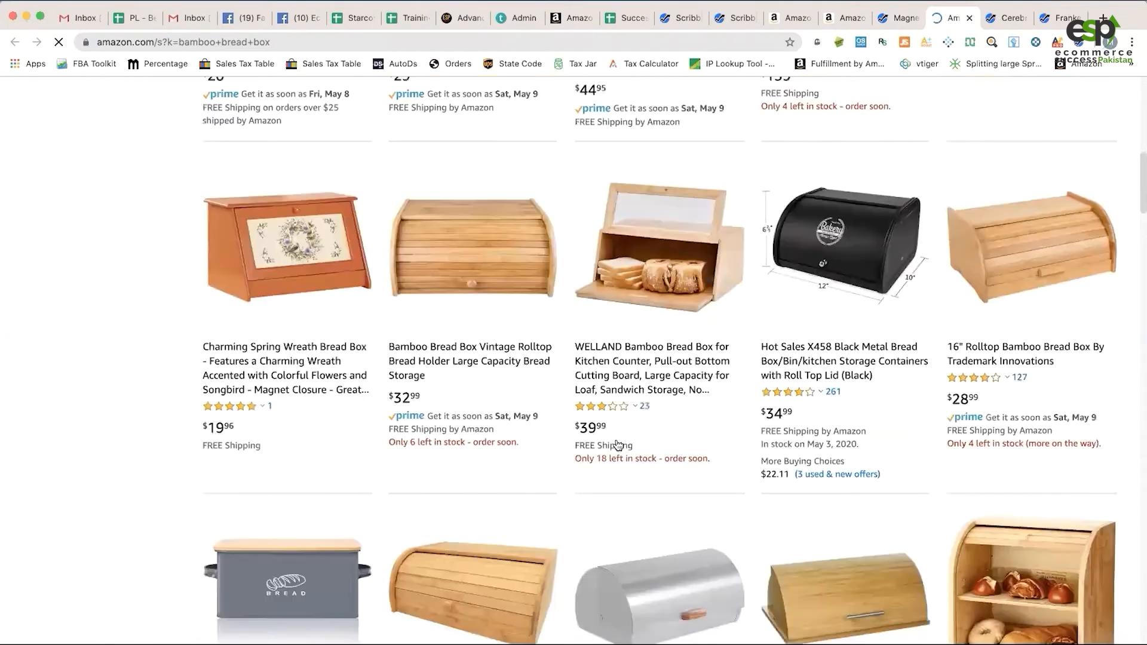
{"action": "scroll", "coordinate": [617, 446], "scroll_direction": "down", "scroll_amount": 5}
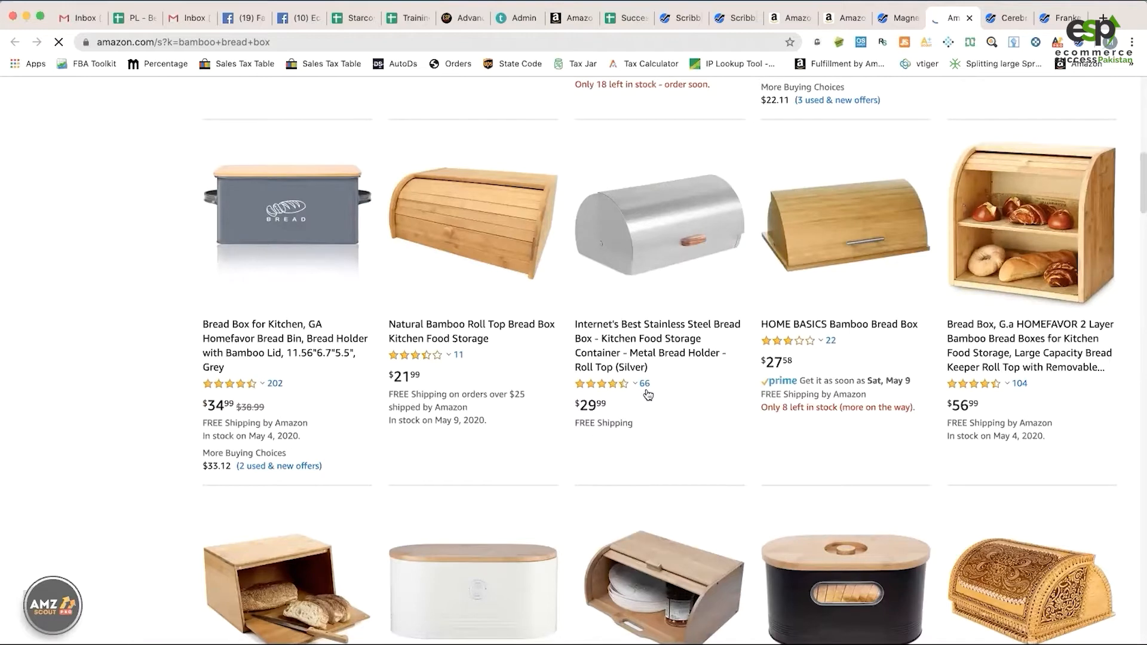
{"action": "scroll", "coordinate": [648, 395], "scroll_direction": "up", "scroll_amount": 7}
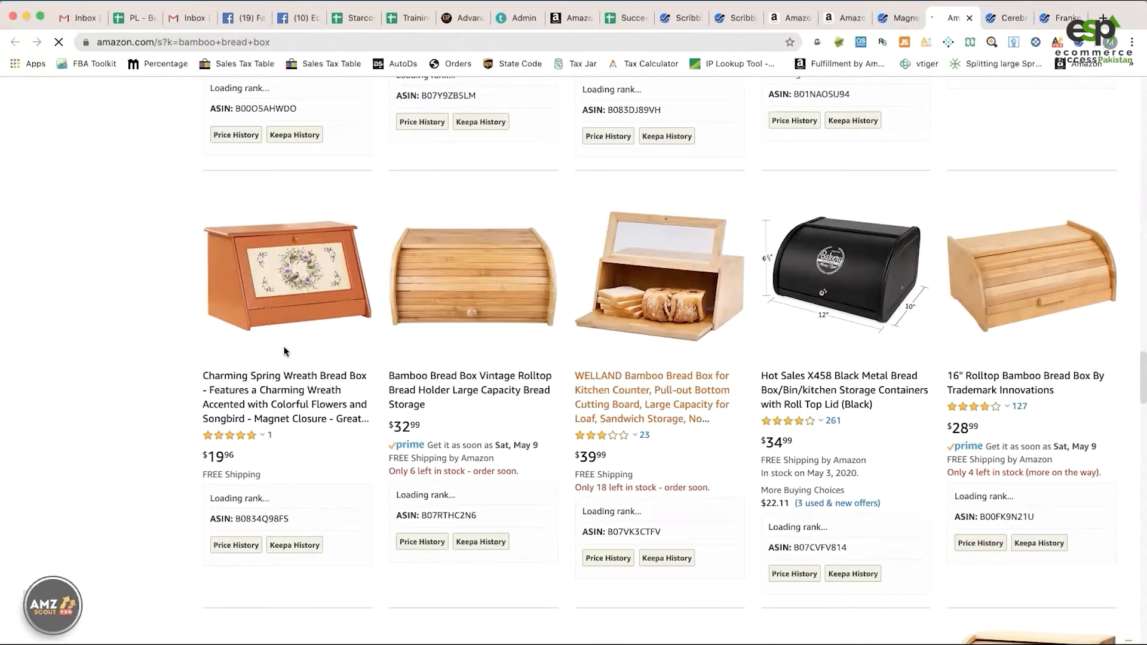
- Close the bamboo bread box results and remove "bamboo bread box" from the Magnet keyword list
{"action": "key", "text": "super+w"}
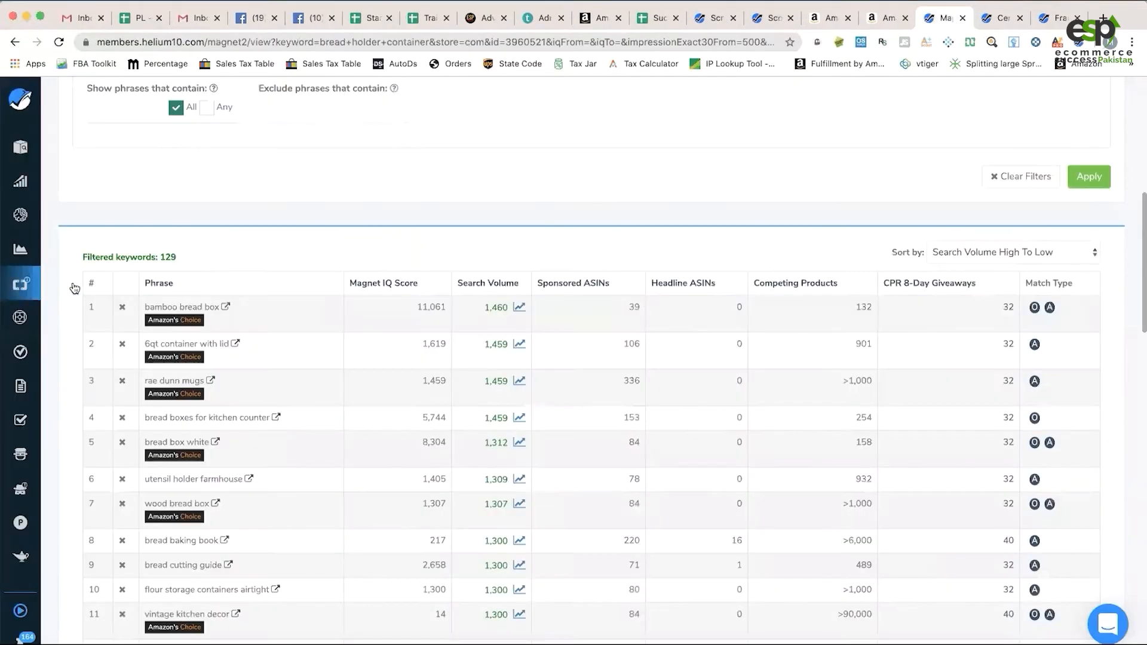
{"action": "left_click", "coordinate": [123, 308]}
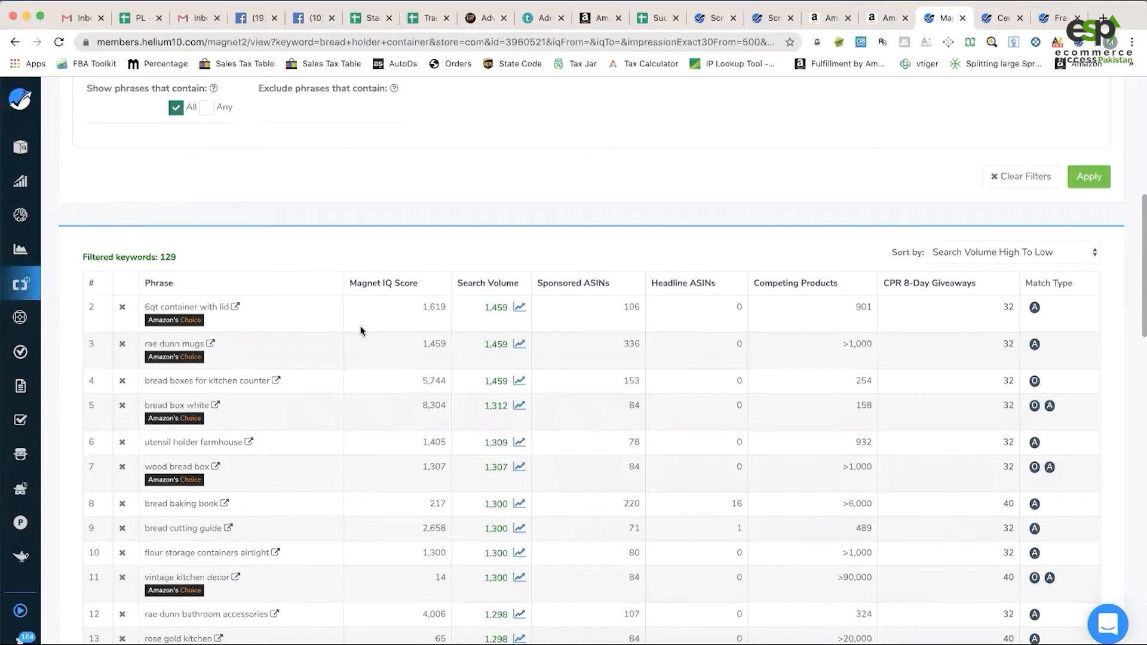
- Open the Amazon search results for the keyword "bread storage box" from the Magnet list and examine the products
{"action": "scroll", "coordinate": [361, 328], "scroll_direction": "down", "scroll_amount": 3}
{"action": "scroll", "coordinate": [361, 329], "scroll_direction": "up", "scroll_amount": 4}
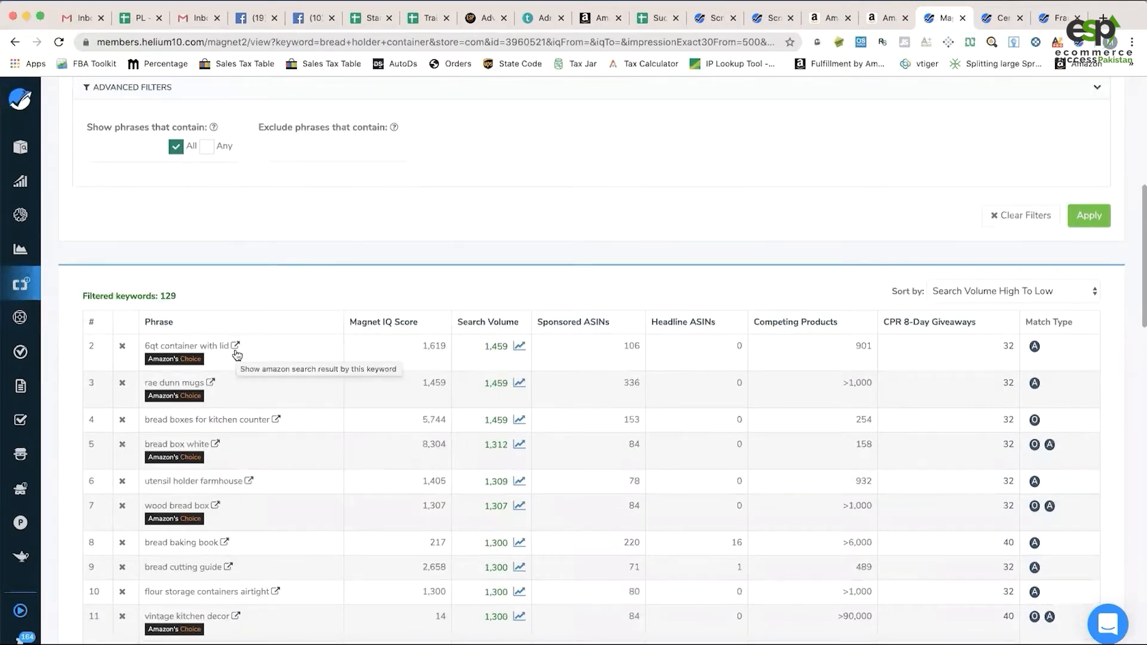
{"action": "scroll", "coordinate": [237, 355], "scroll_direction": "down", "scroll_amount": 2}
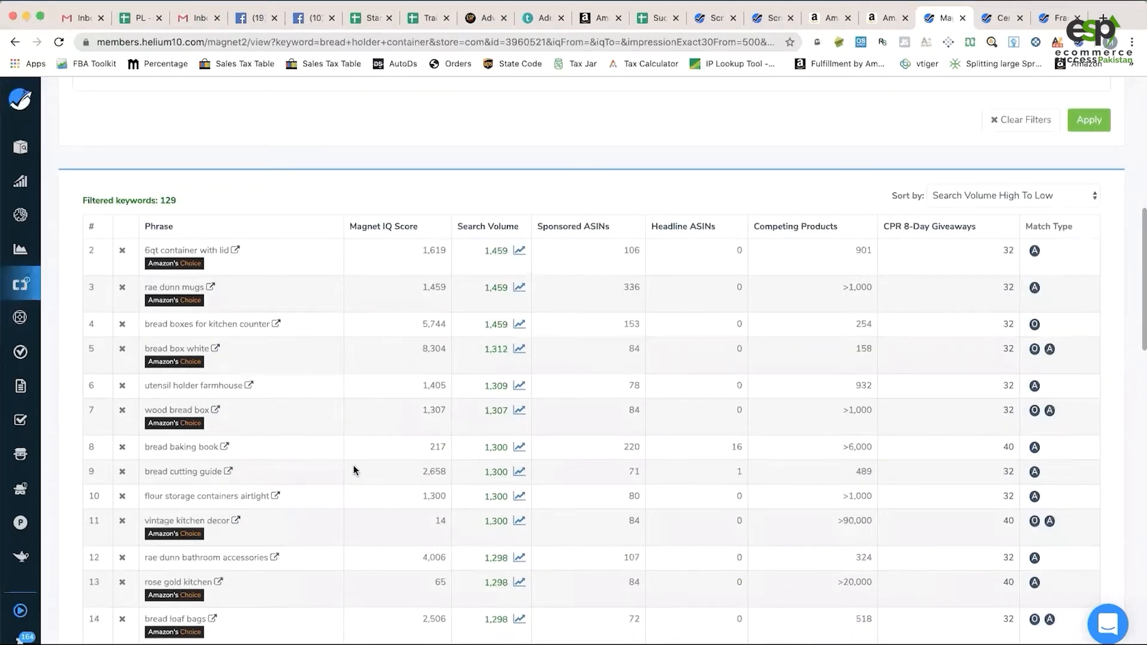
{"action": "scroll", "coordinate": [353, 464], "scroll_direction": "down", "scroll_amount": 3}
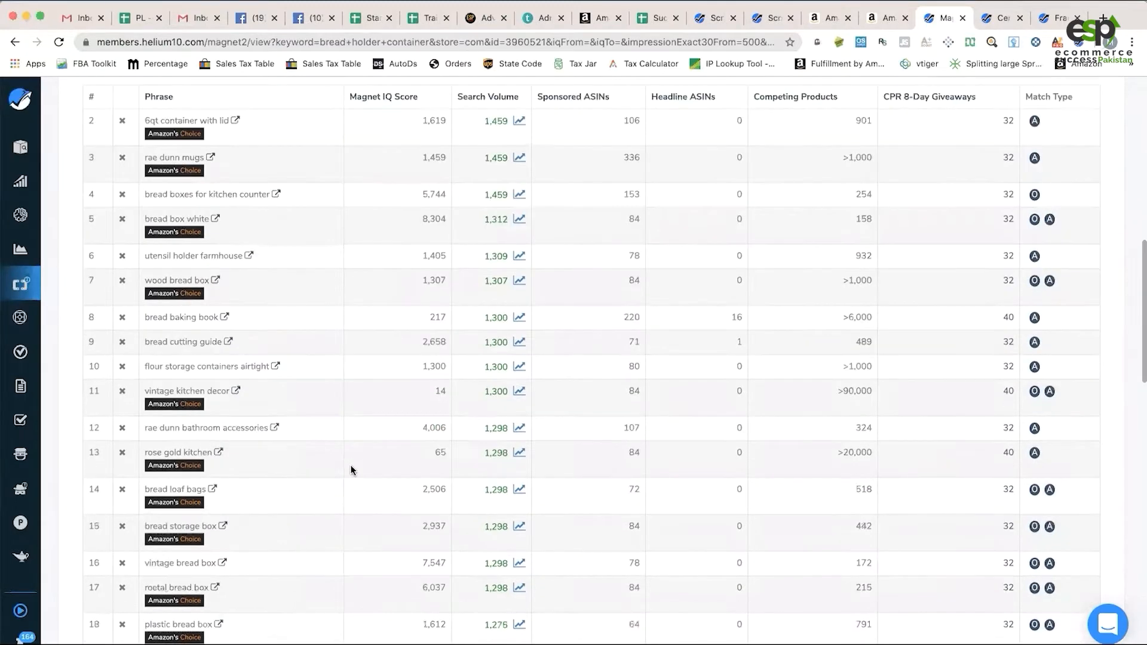
{"action": "left_click", "coordinate": [223, 528]}
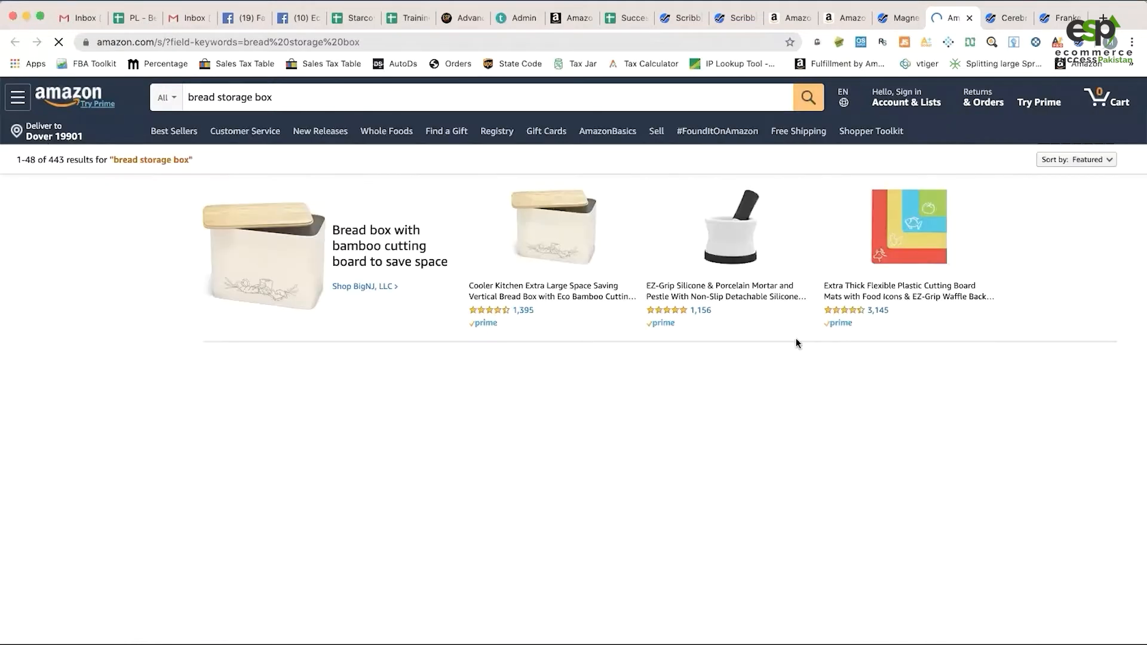
{"action": "scroll", "coordinate": [796, 338], "scroll_direction": "down", "scroll_amount": 10}
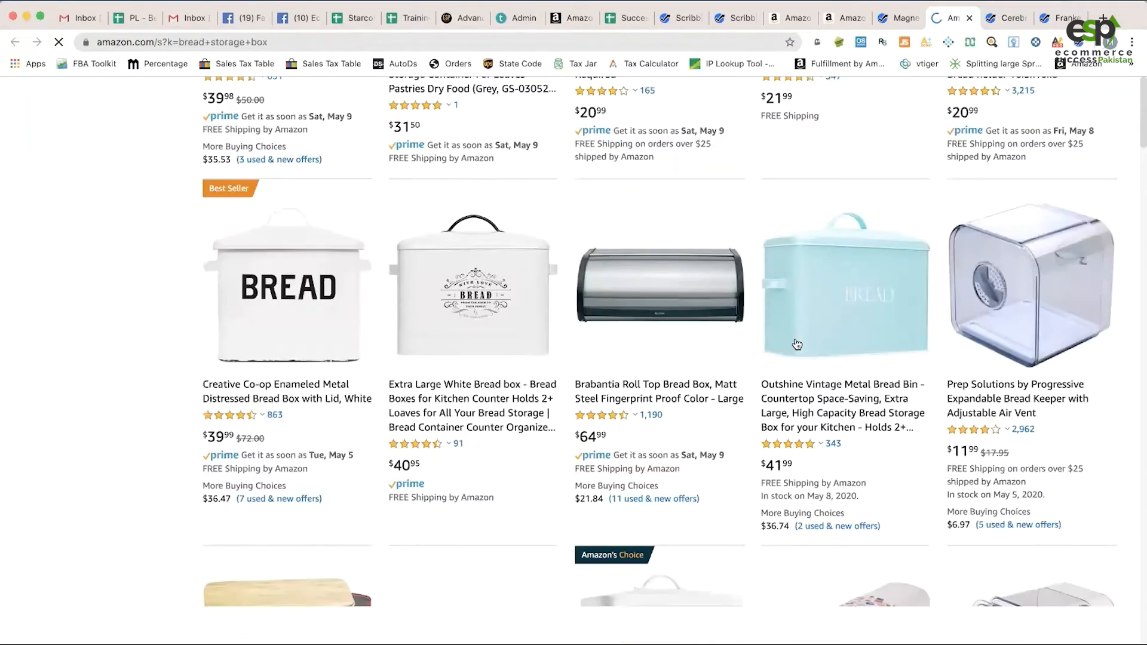
{"action": "scroll", "coordinate": [796, 344], "scroll_direction": "up", "scroll_amount": 5}
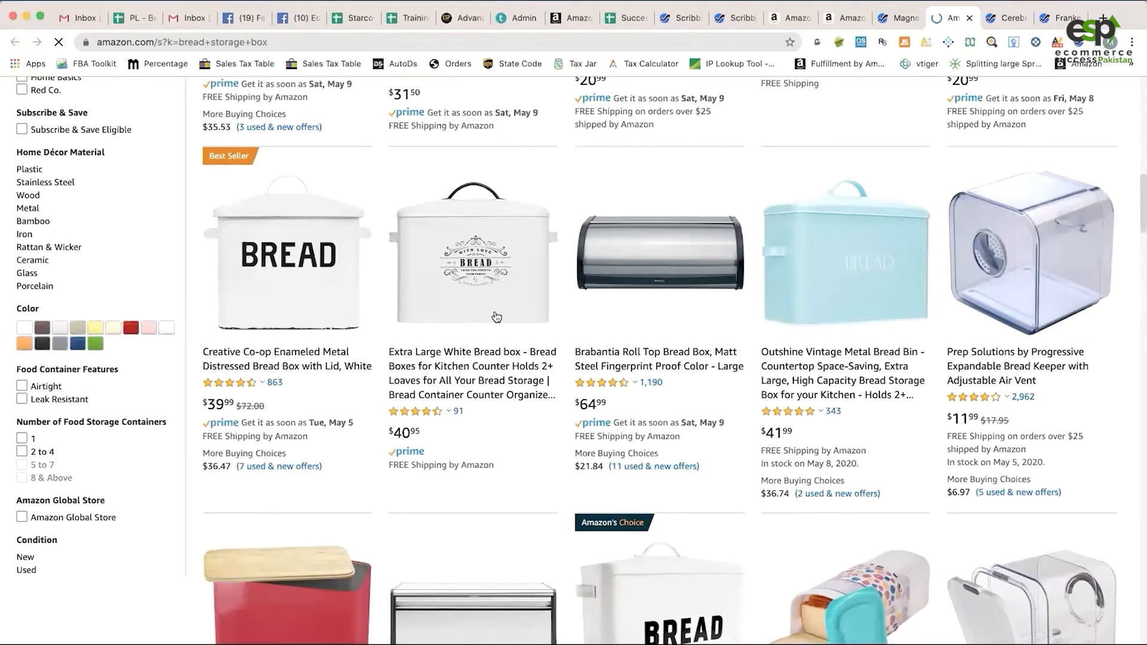
- Examine the remaining products, prices and review counts in the Amazon results for "bread storage box"
{"action": "scroll", "coordinate": [497, 317], "scroll_direction": "down", "scroll_amount": 10}
{"action": "scroll", "coordinate": [496, 318], "scroll_direction": "down", "scroll_amount": 5}
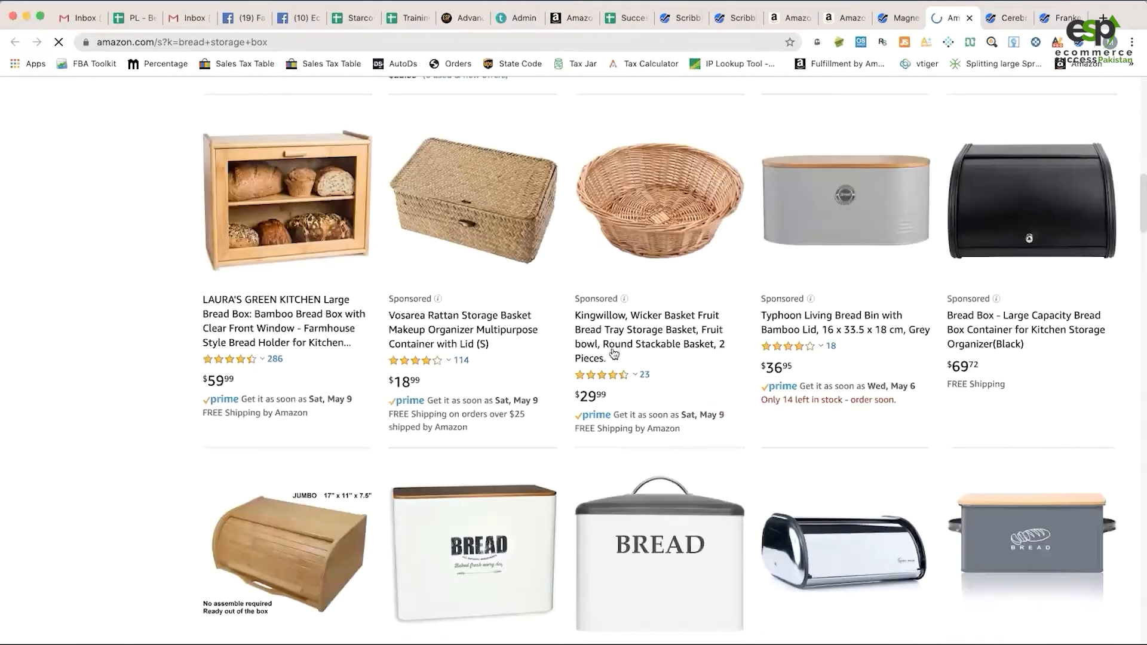
{"action": "scroll", "coordinate": [699, 385], "scroll_direction": "down", "scroll_amount": 6}
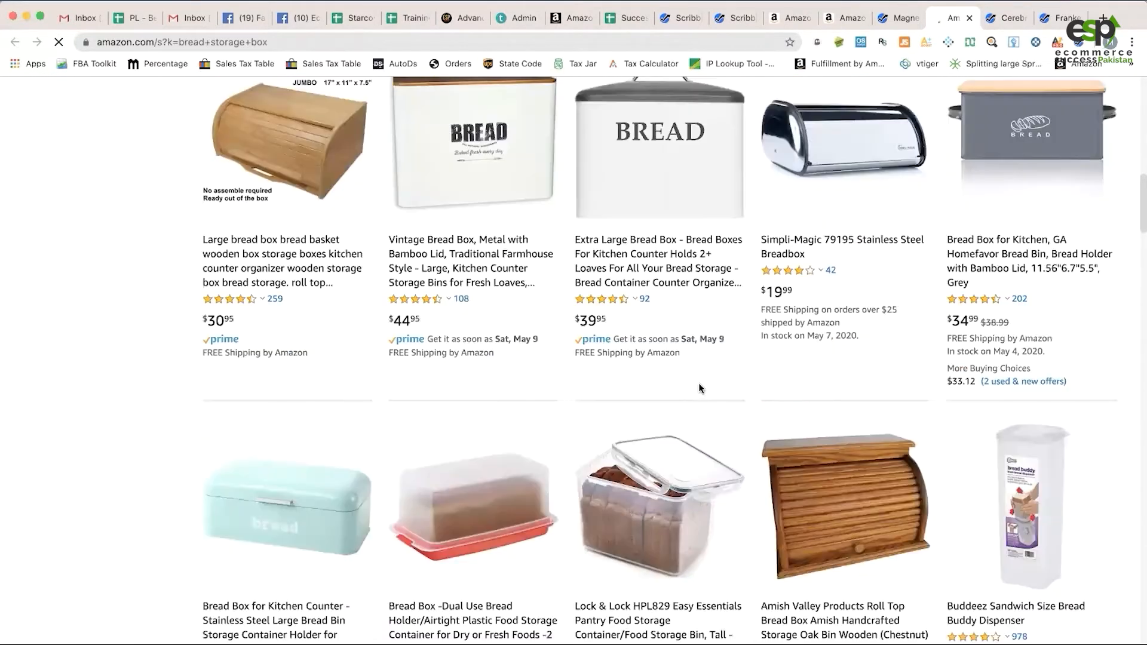
- Return to the Magnet keyword list and remove "rae dunn mugs" and "6qt container with lid"
{"action": "left_click", "coordinate": [893, 21]}
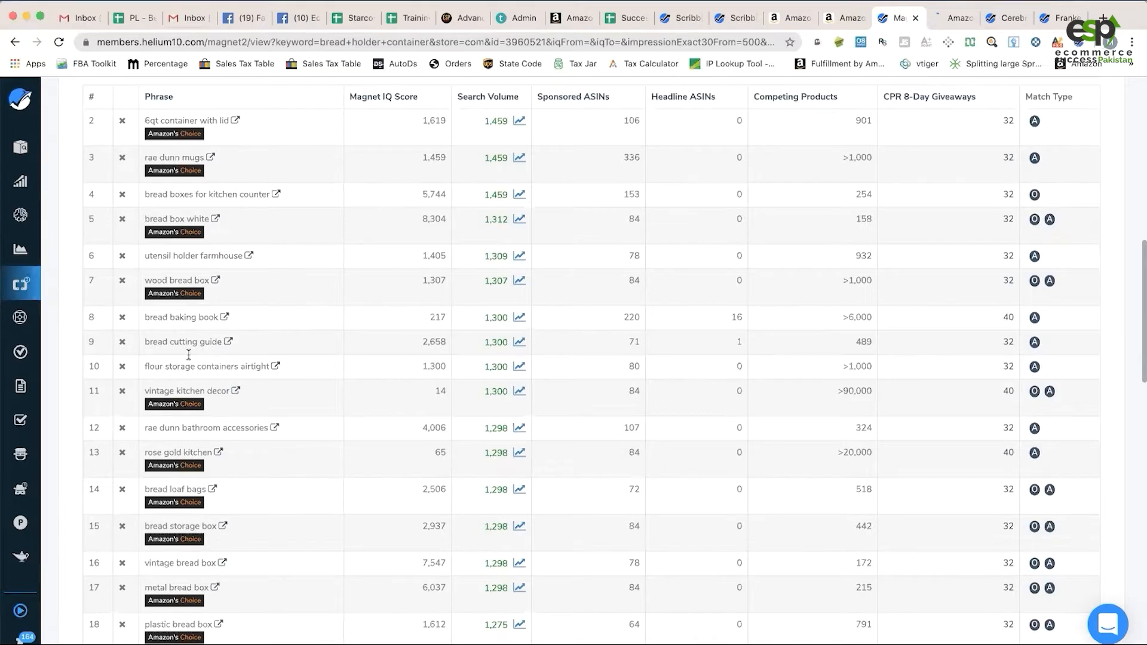
{"action": "scroll", "coordinate": [84, 302], "scroll_direction": "up", "scroll_amount": 3}
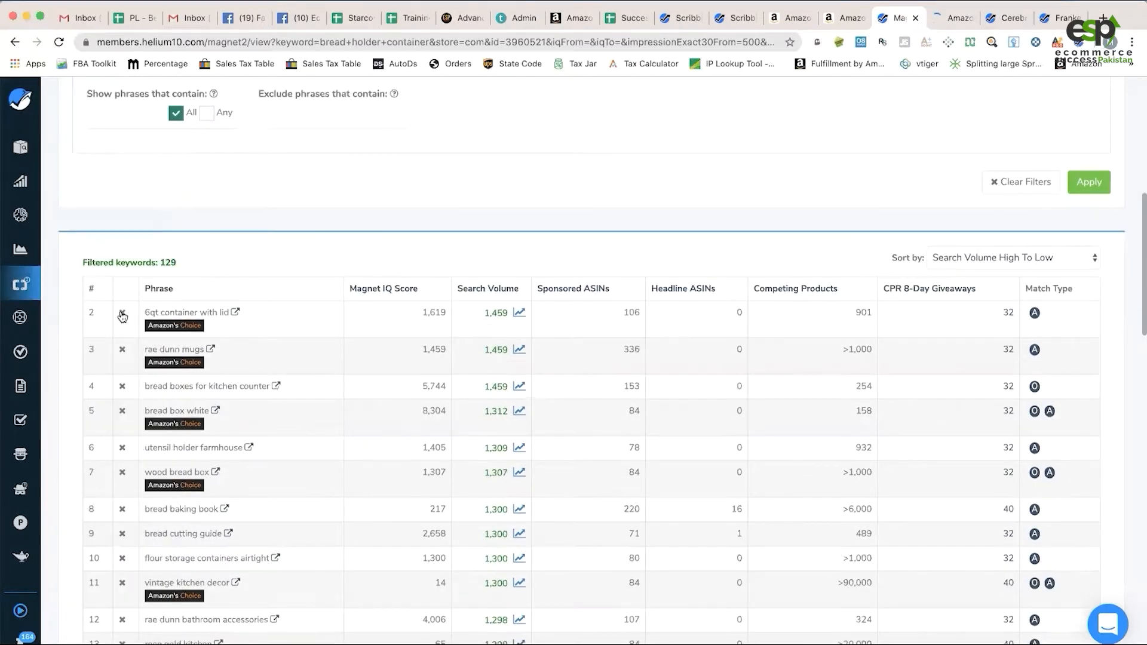
{"action": "left_click", "coordinate": [122, 349]}
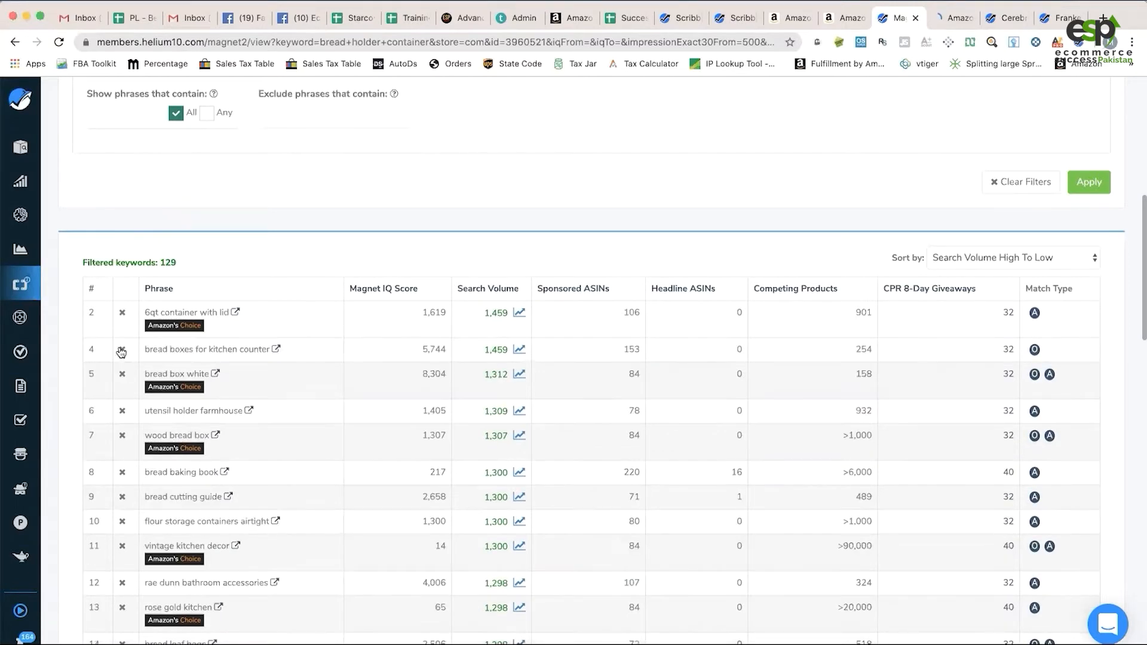
{"action": "left_click", "coordinate": [122, 316]}
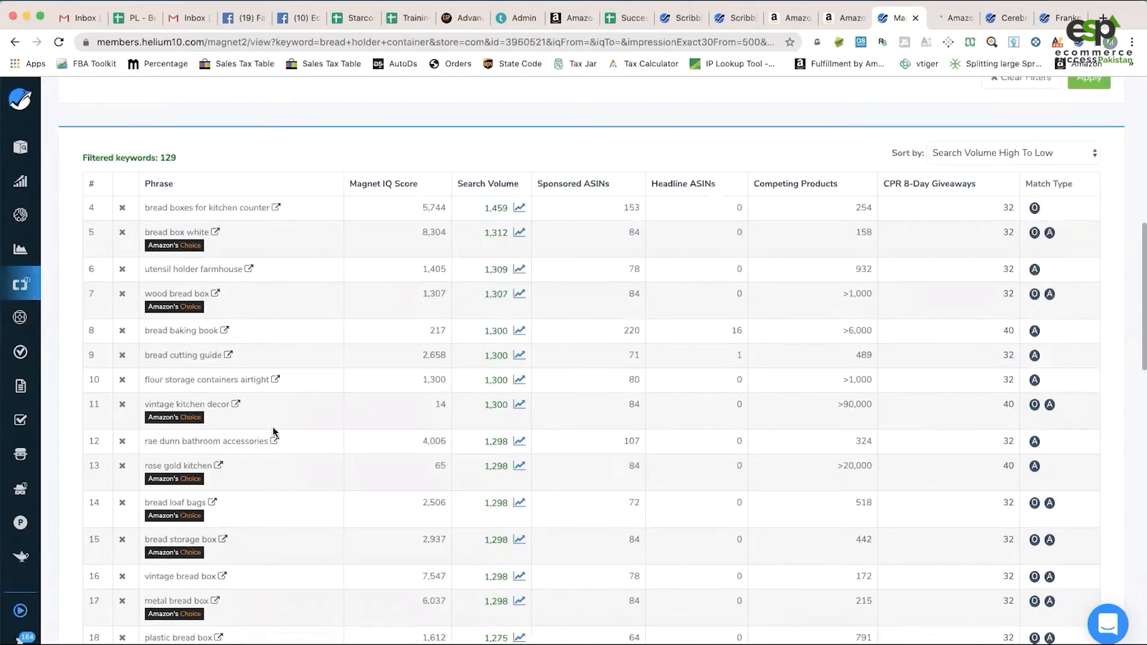
- Review the Magnet keyword list, checking the phrase "bread boxes for kitchen counter" and its competing products figure
{"action": "scroll", "coordinate": [273, 429], "scroll_direction": "down", "scroll_amount": 5}
{"action": "scroll", "coordinate": [500, 289], "scroll_direction": "up", "scroll_amount": 8}
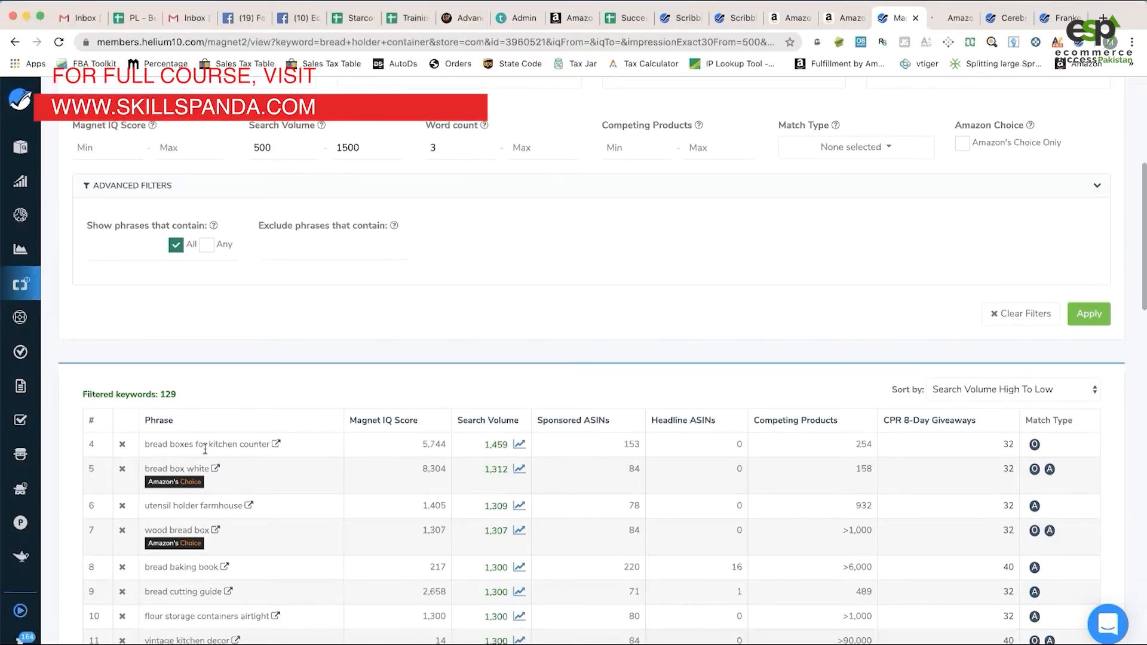
{"action": "left_click_drag", "start_coordinate": [150, 444], "coordinate": [249, 445]}
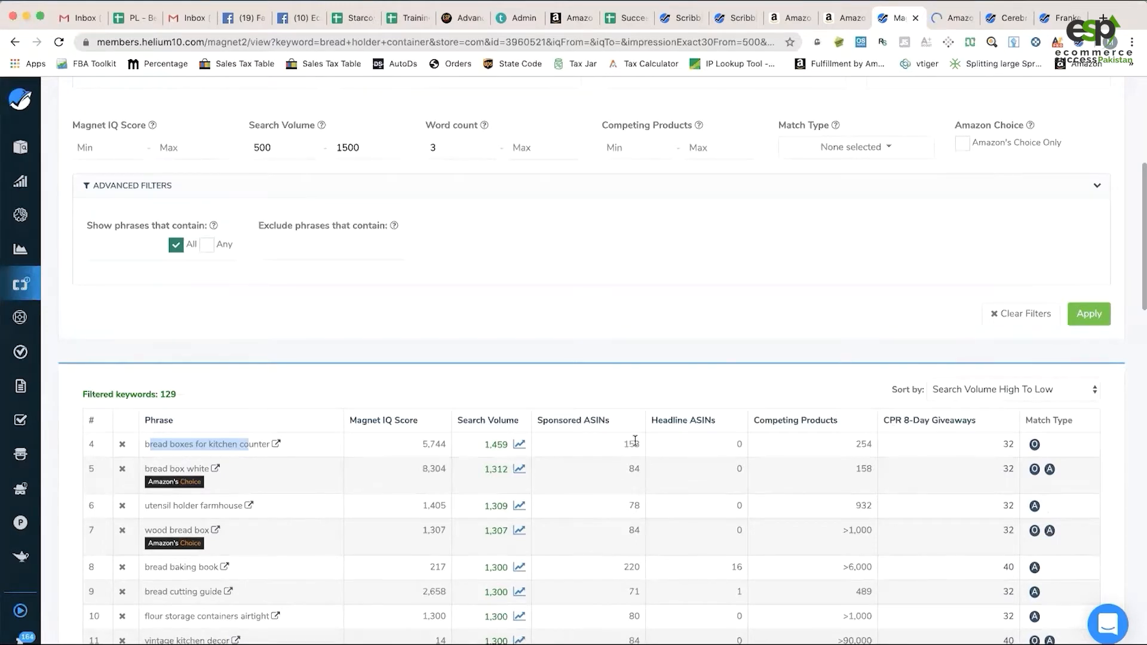
{"action": "double_click", "coordinate": [867, 441]}
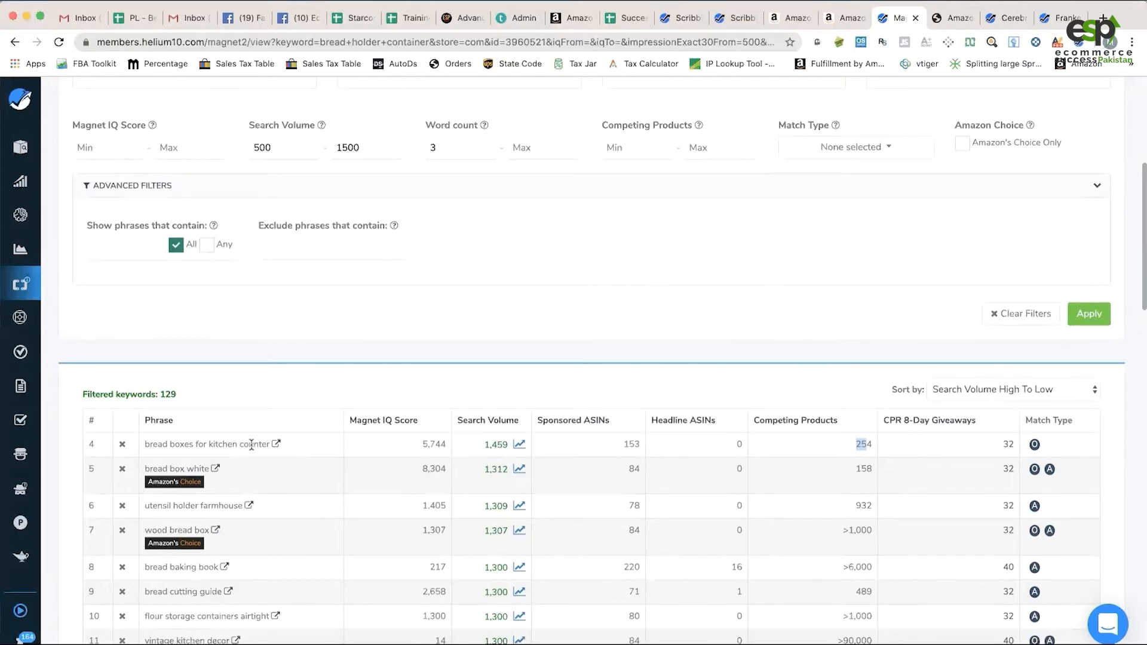
{"action": "scroll", "coordinate": [248, 445], "scroll_direction": "down", "scroll_amount": 5}
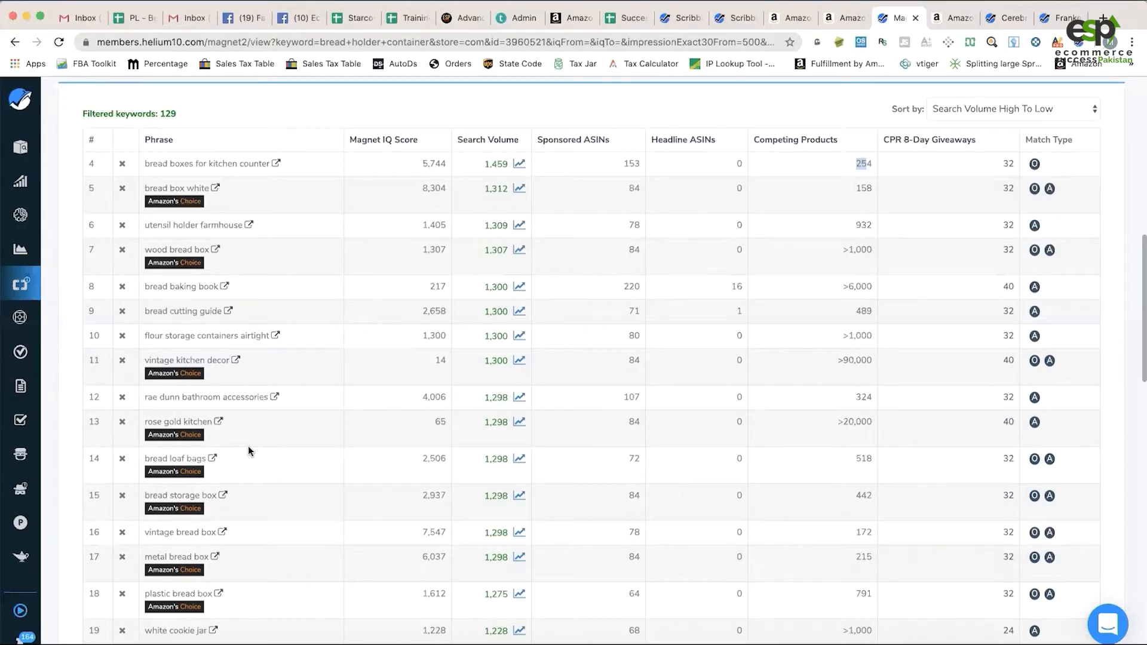
{"action": "scroll", "coordinate": [189, 442], "scroll_direction": "up", "scroll_amount": 15}
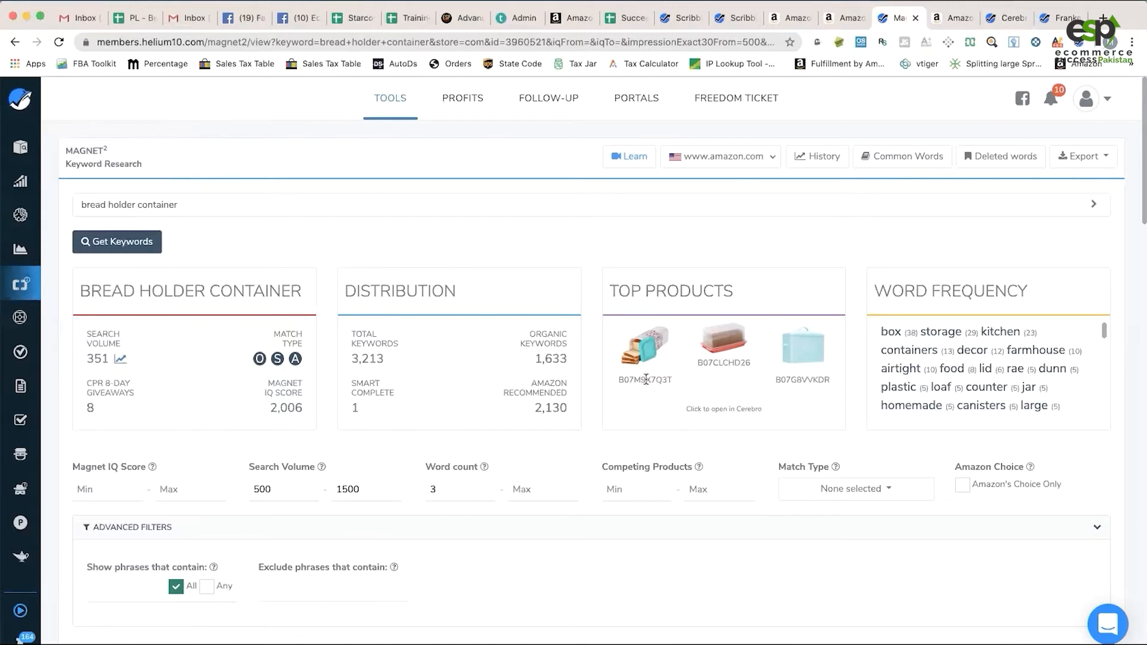
- Check the leading phrases in the Cerebro keyword list and return to the Magnet results
{"action": "left_click", "coordinate": [1009, 17]}
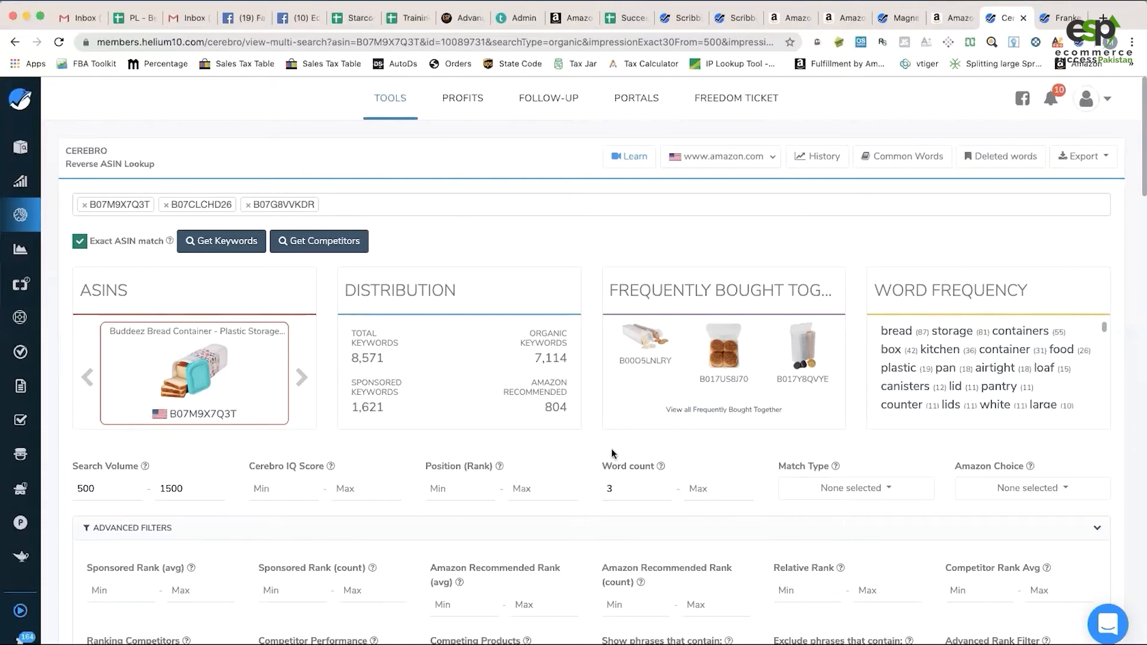
{"action": "scroll", "coordinate": [611, 453], "scroll_direction": "down", "scroll_amount": 7}
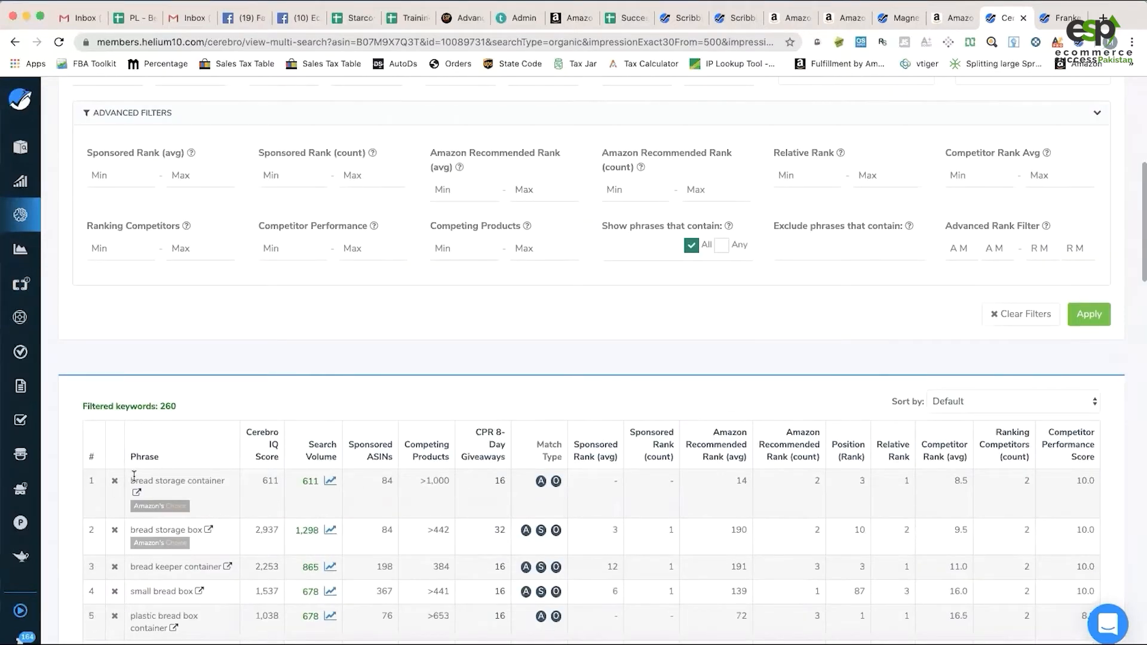
{"action": "left_click", "coordinate": [904, 18]}
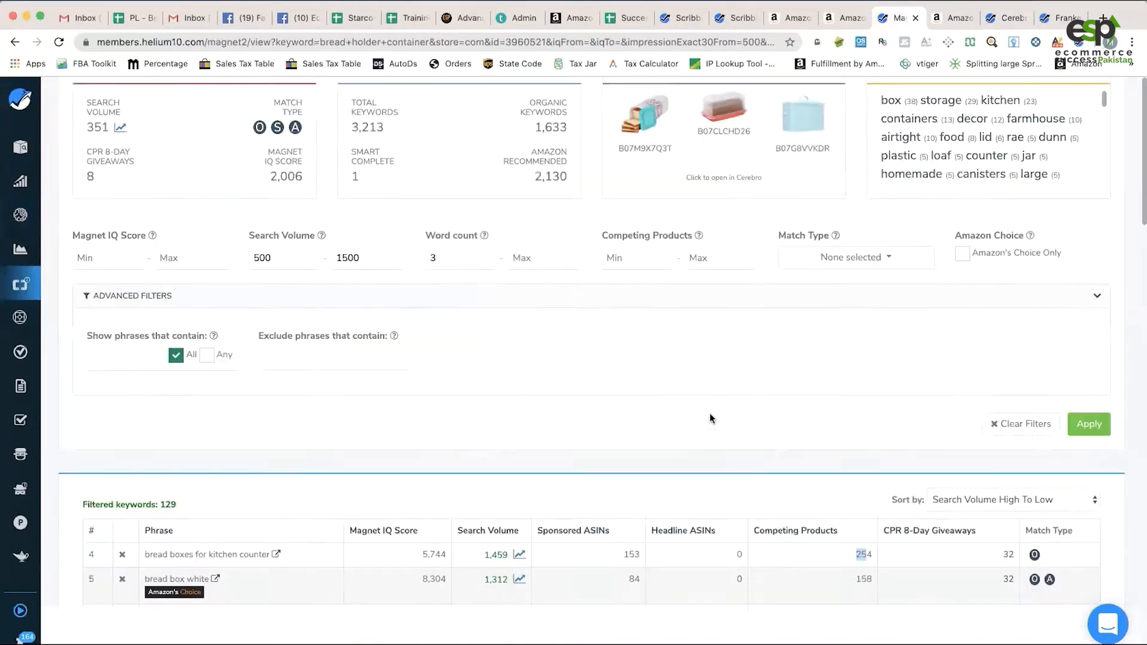
- Search the Magnet results page for "bread storage container" and go through the matches
{"action": "scroll", "coordinate": [710, 414], "scroll_direction": "down", "scroll_amount": 10}
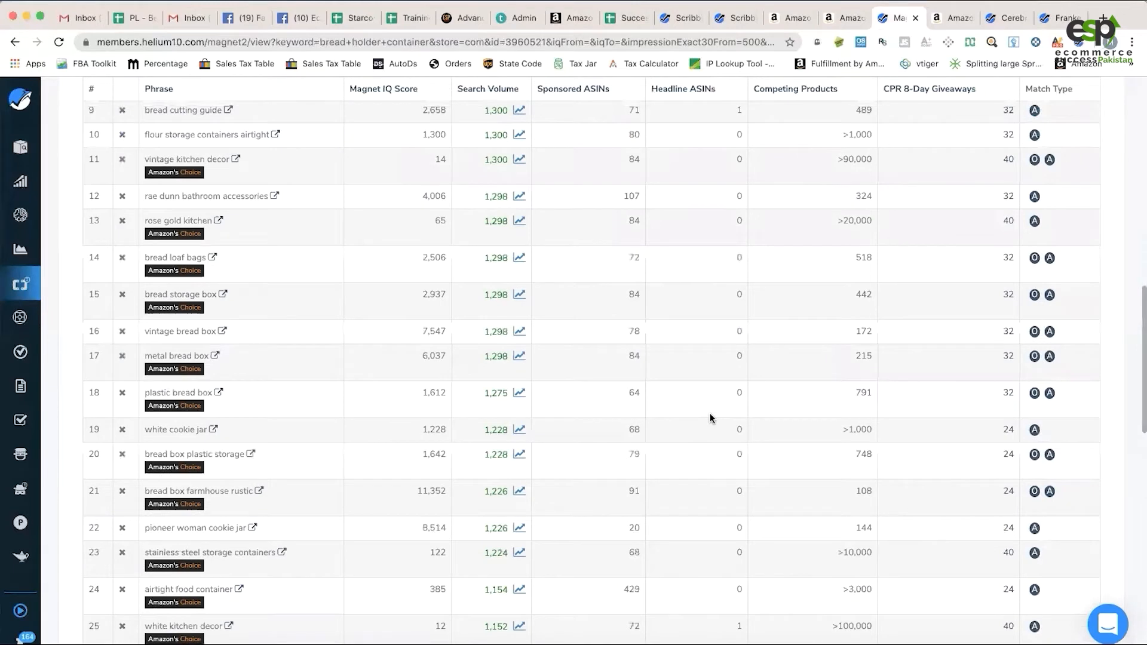
{"action": "scroll", "coordinate": [710, 414], "scroll_direction": "down", "scroll_amount": 10}
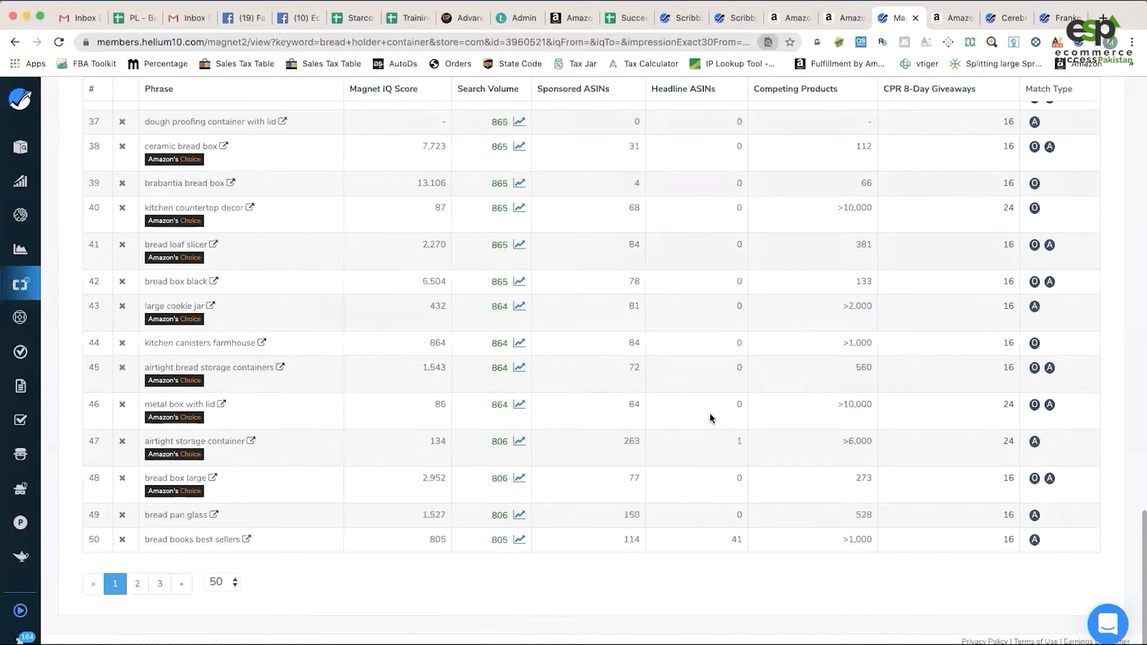
{"action": "key", "text": "ctrl+f"}
{"action": "type", "text": "bread sto"}
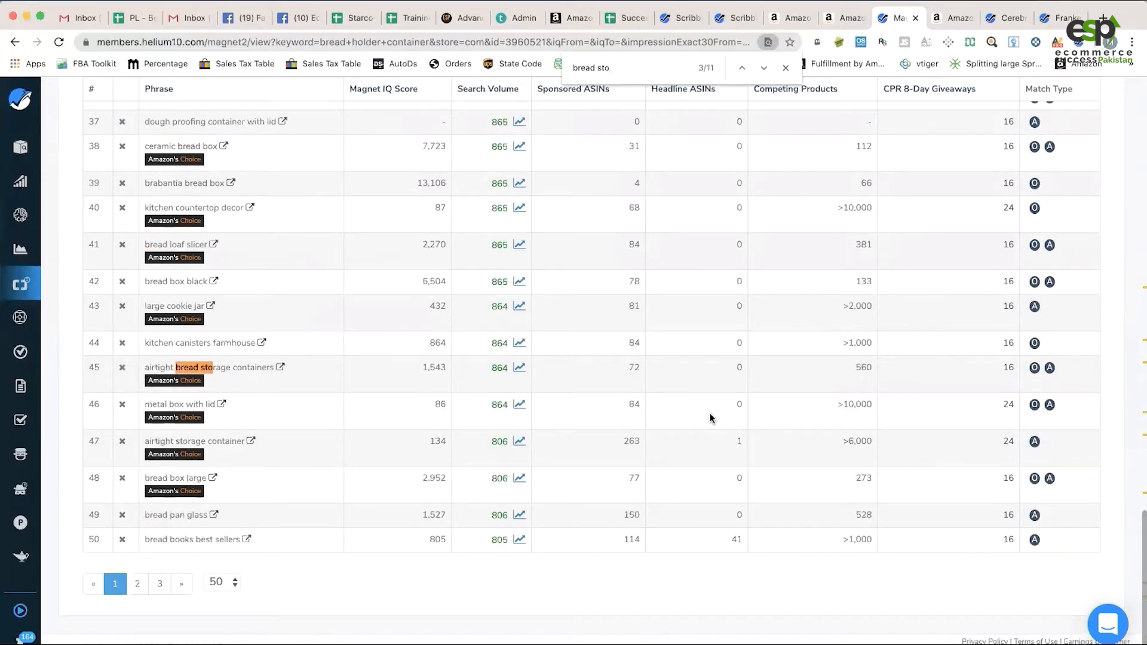
{"action": "type", "text": "rage con"}
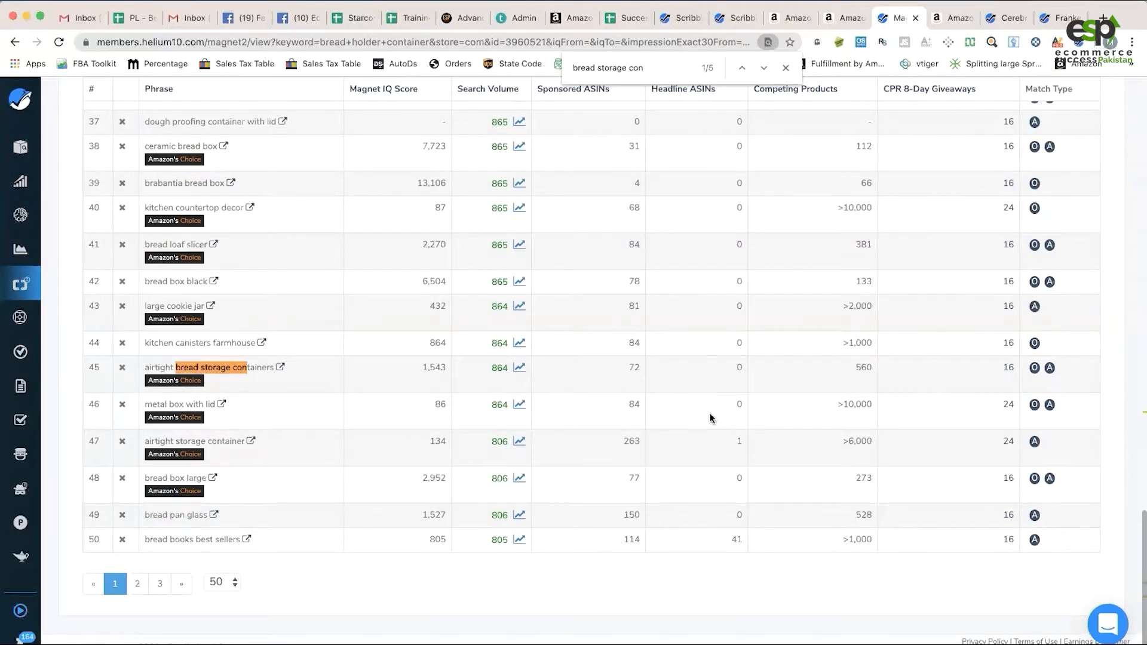
{"action": "type", "text": "tainer"}
{"action": "key", "text": "Return"}
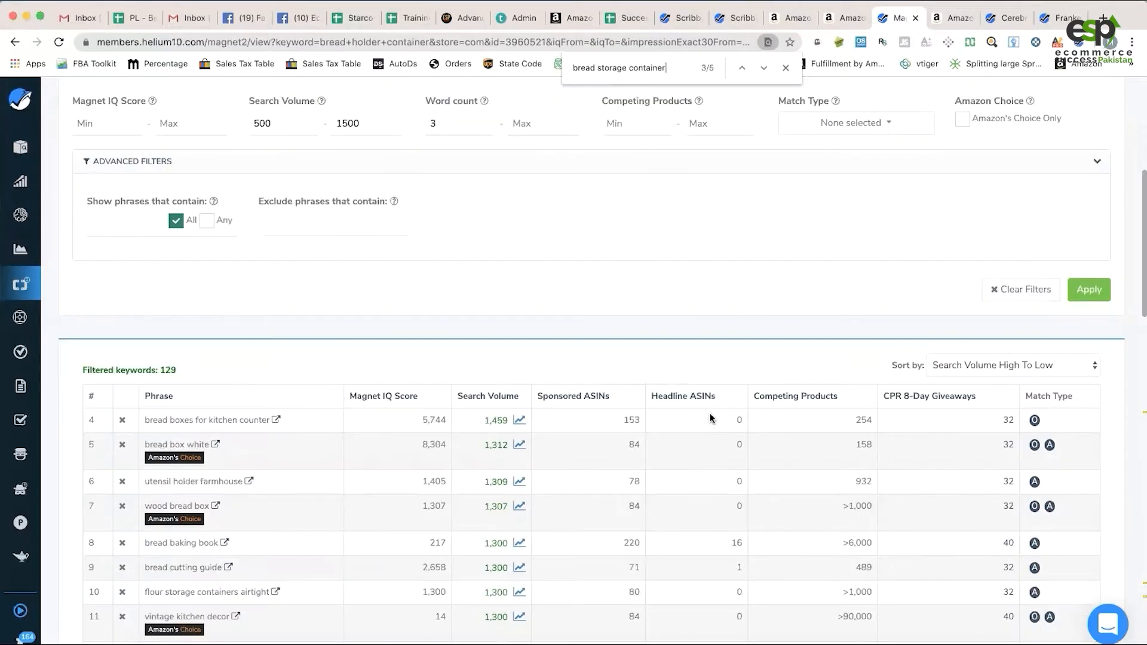
{"action": "key", "text": "Return"}
{"action": "key", "text": "Return"}
{"action": "left_click", "coordinate": [740, 68]}
{"action": "key", "text": "shift+Return"}
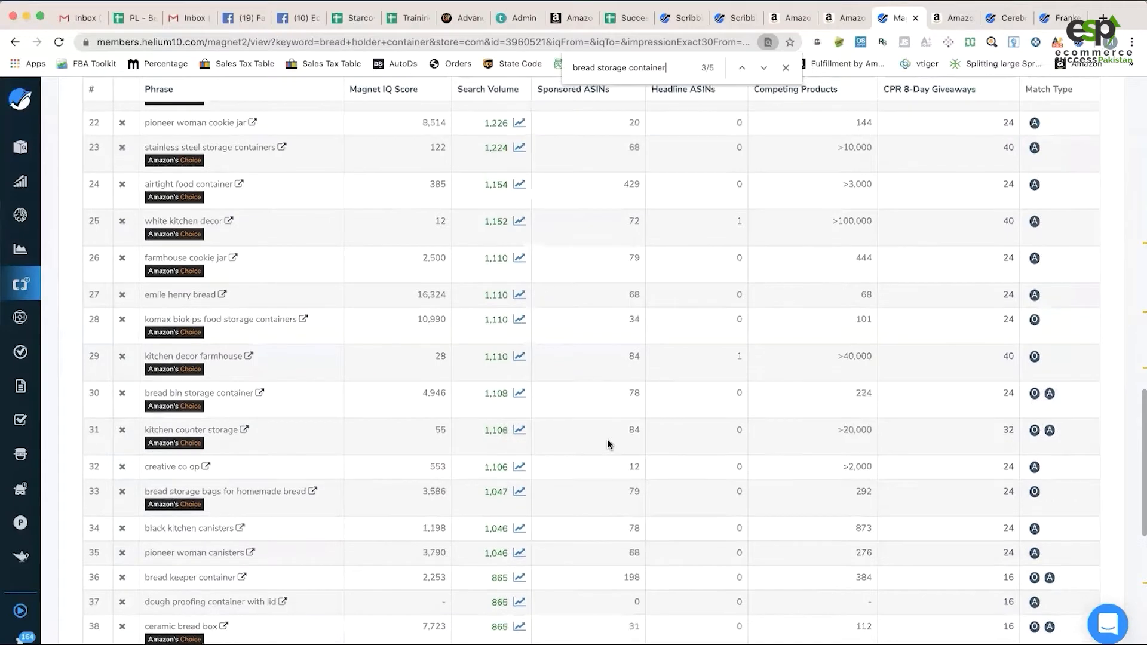
- Copy the phrase "bread storage container", run the page search again with it and inspect the matching Magnet keywords
{"action": "scroll", "coordinate": [607, 442], "scroll_direction": "up", "scroll_amount": 10}
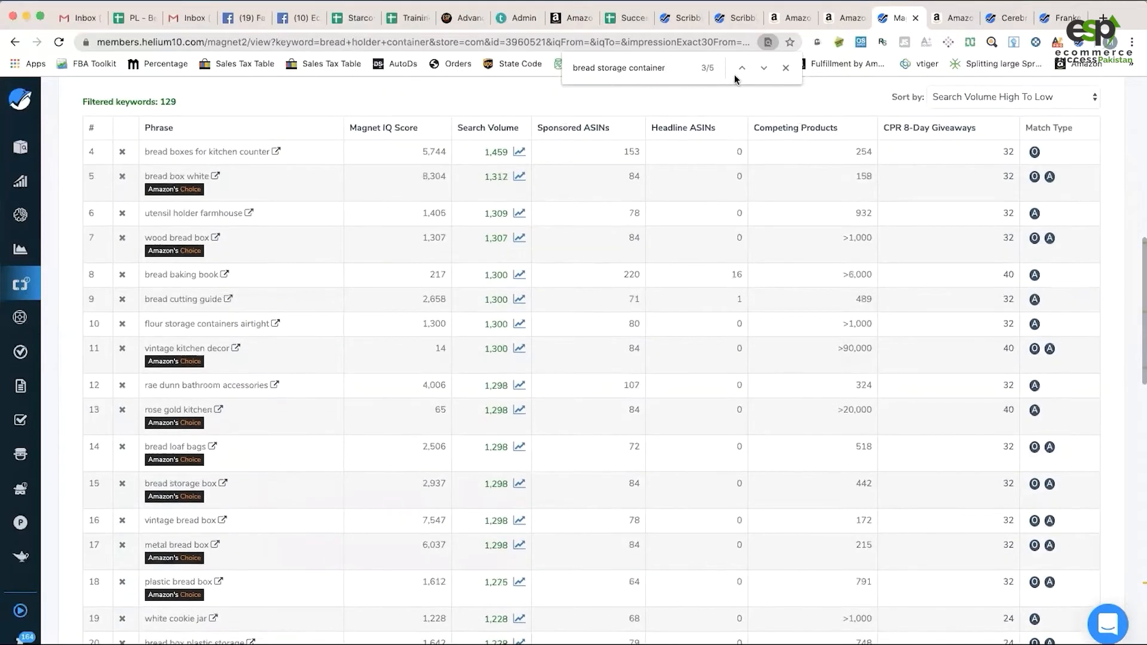
{"action": "triple_click", "coordinate": [665, 69]}
{"action": "key", "text": "super+c"}
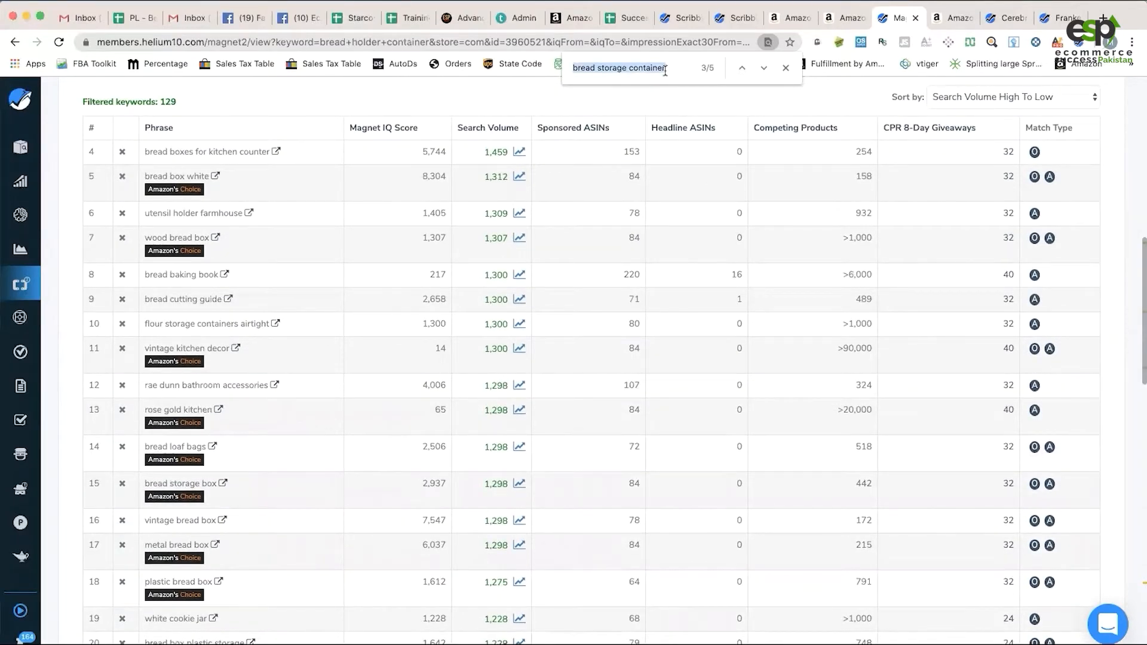
{"action": "key", "text": "Escape"}
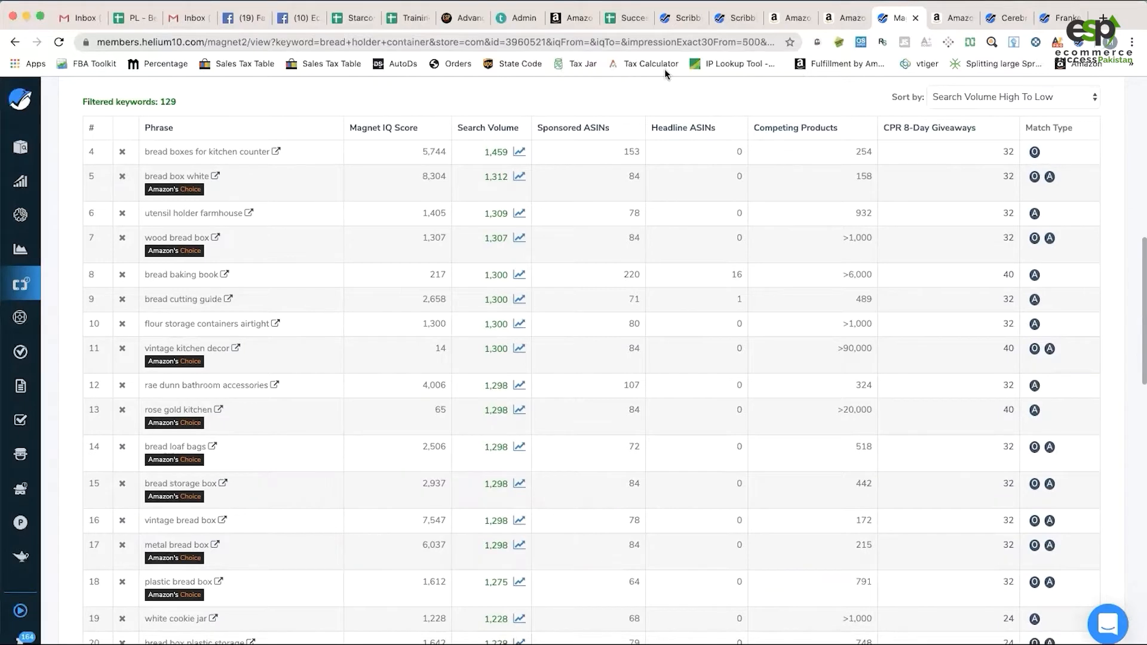
{"action": "key", "text": "super+f"}
{"action": "key", "text": "super+v"}
{"action": "key", "text": "Return"}
{"action": "key", "text": "Return"}
{"action": "key", "text": "Return"}
{"action": "key", "text": "Return"}
{"action": "key", "text": "Return"}
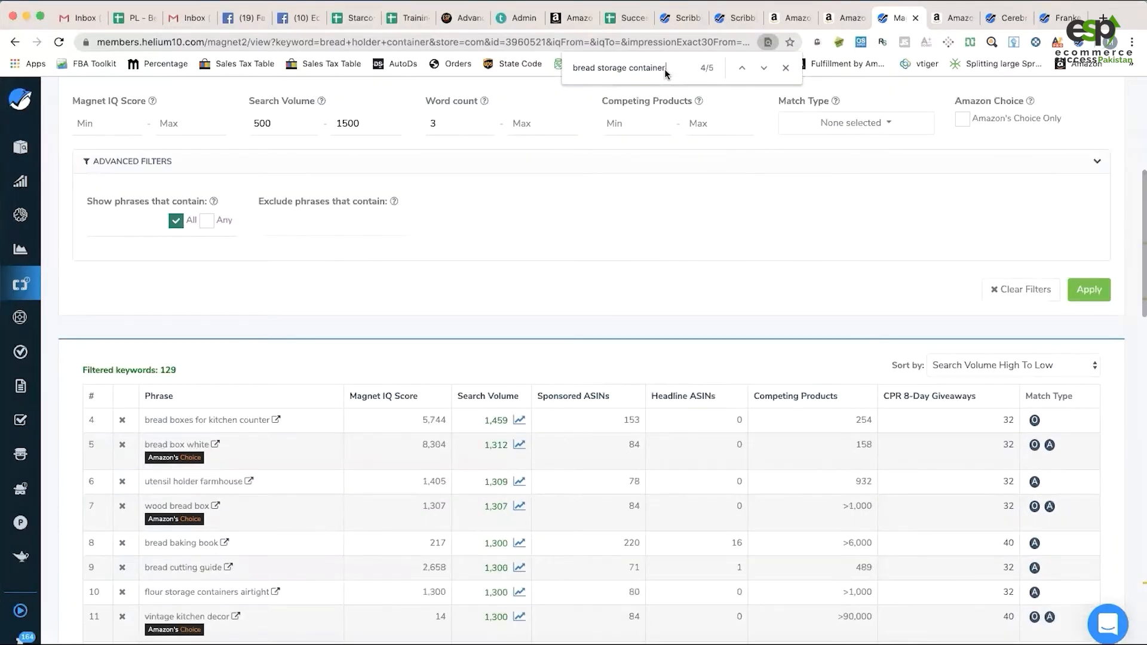
{"action": "key", "text": "Return"}
{"action": "key", "text": "Return"}
{"action": "key", "text": "Return"}
{"action": "key", "text": "Escape"}
{"action": "key", "text": "super+c"}
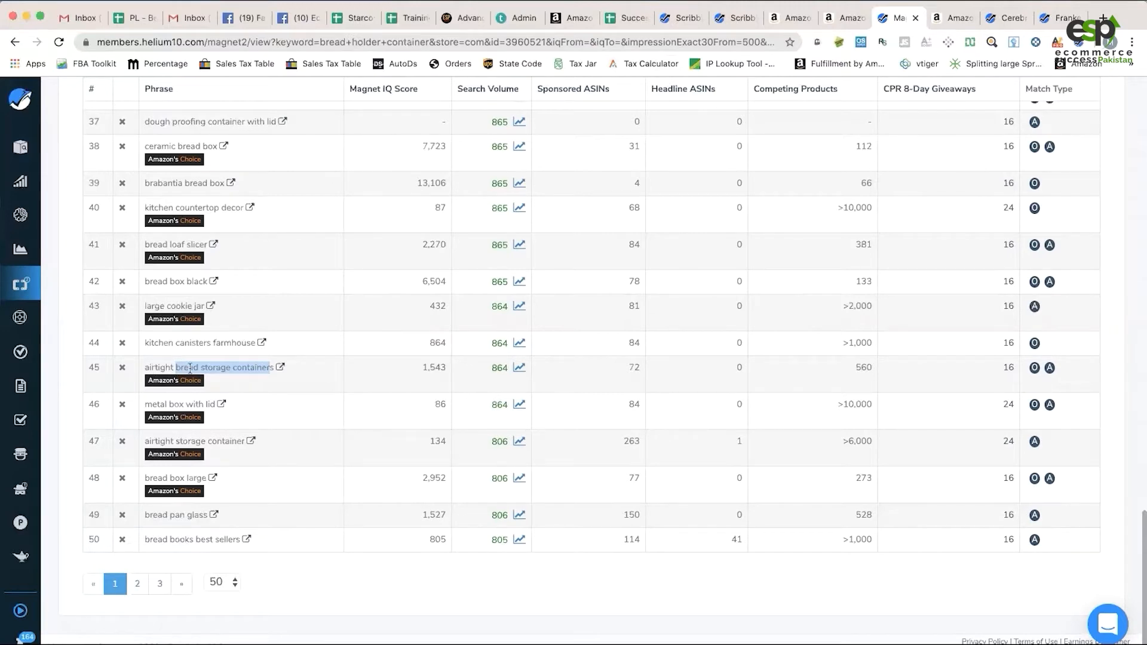
- Scan the Magnet keywords back to the start of the report and repeat the page search for "bread storage container"
{"action": "scroll", "coordinate": [301, 394], "scroll_direction": "up", "scroll_amount": 1}
{"action": "scroll", "coordinate": [305, 398], "scroll_direction": "up", "scroll_amount": 6}
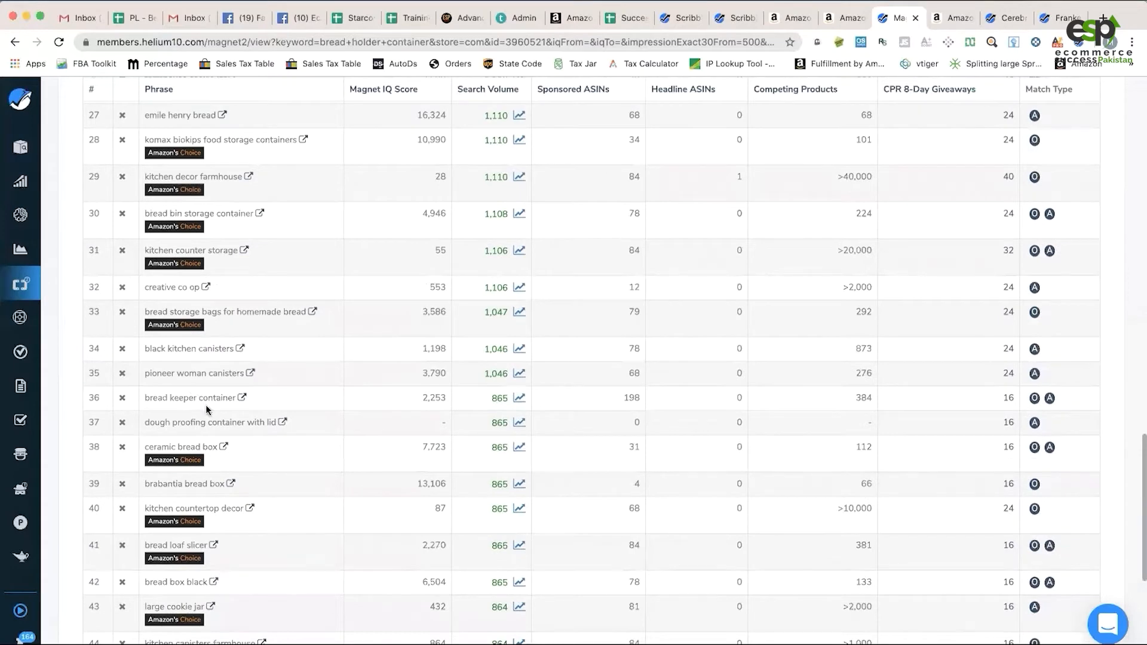
{"action": "scroll", "coordinate": [192, 406], "scroll_direction": "up", "scroll_amount": 4}
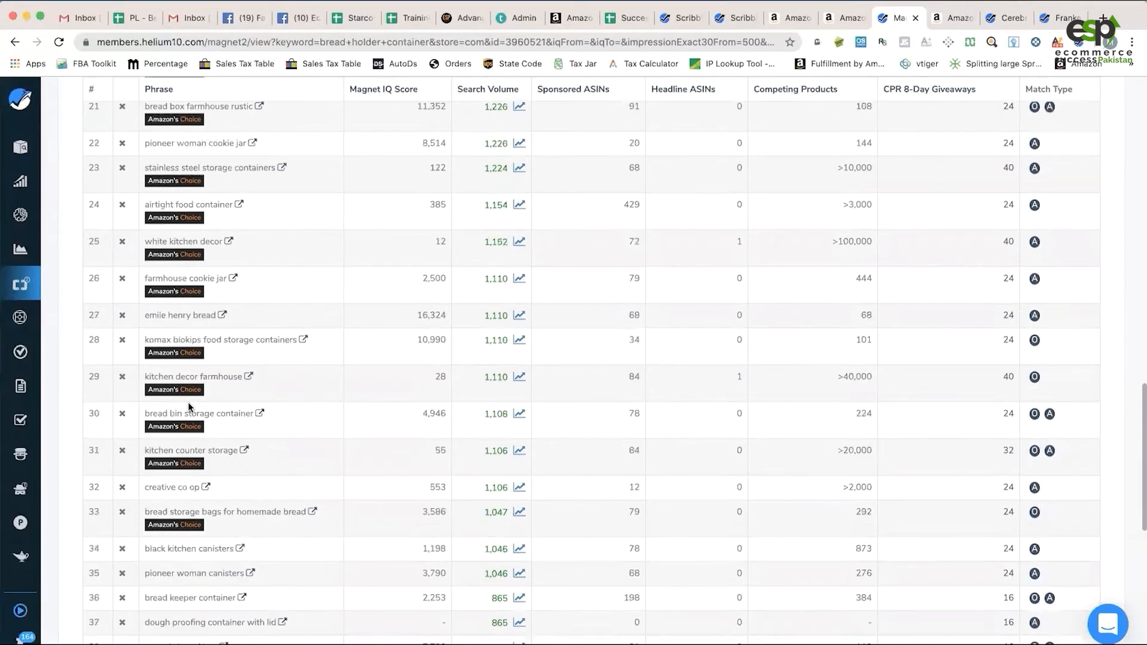
{"action": "scroll", "coordinate": [189, 408], "scroll_direction": "up", "scroll_amount": 15}
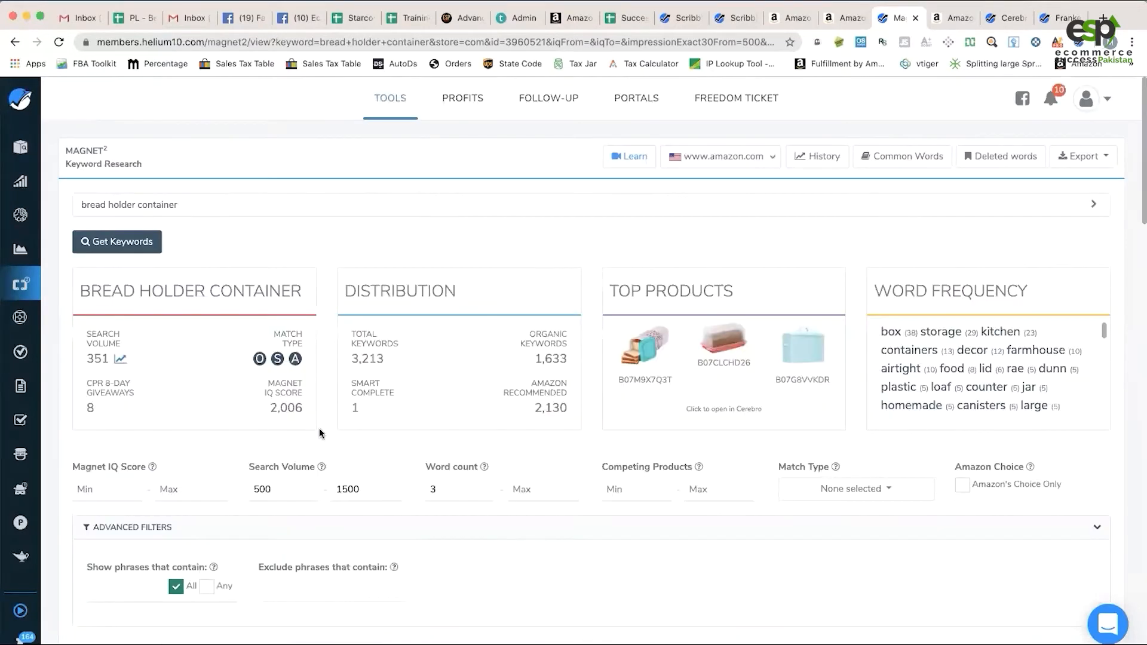
{"action": "key", "text": "super+f"}
{"action": "key", "text": "super+v"}
{"action": "key", "text": "Return"}
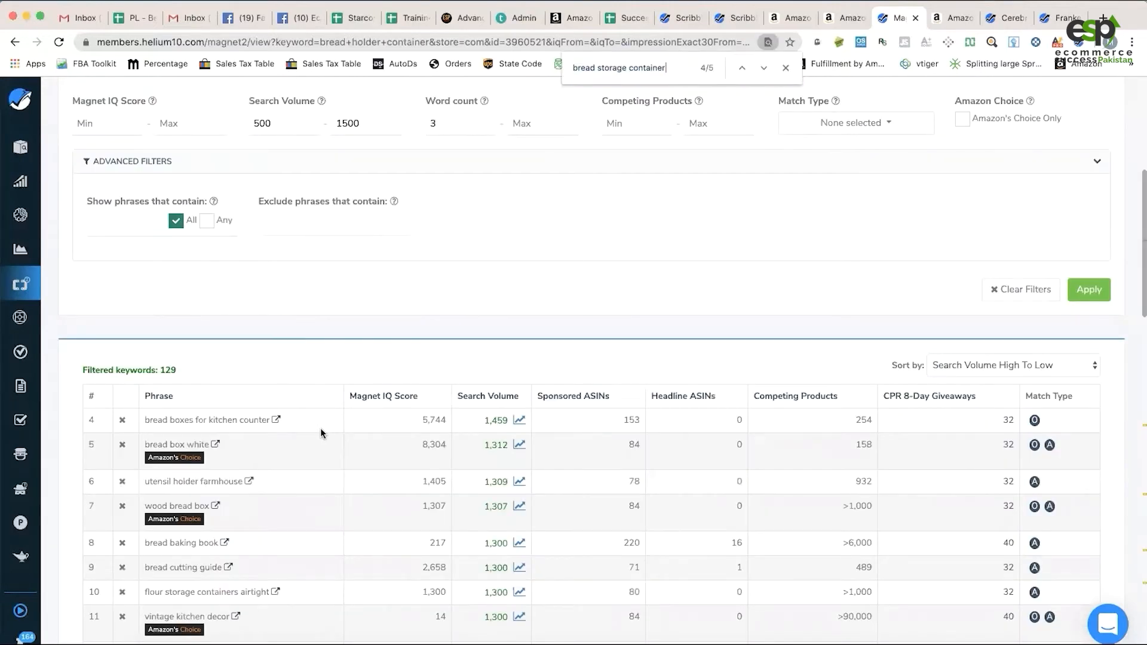
{"action": "key", "text": "Escape"}
- Increase the number of keywords shown per page in the Magnet results table
{"action": "scroll", "coordinate": [320, 428], "scroll_direction": "down", "scroll_amount": 20}
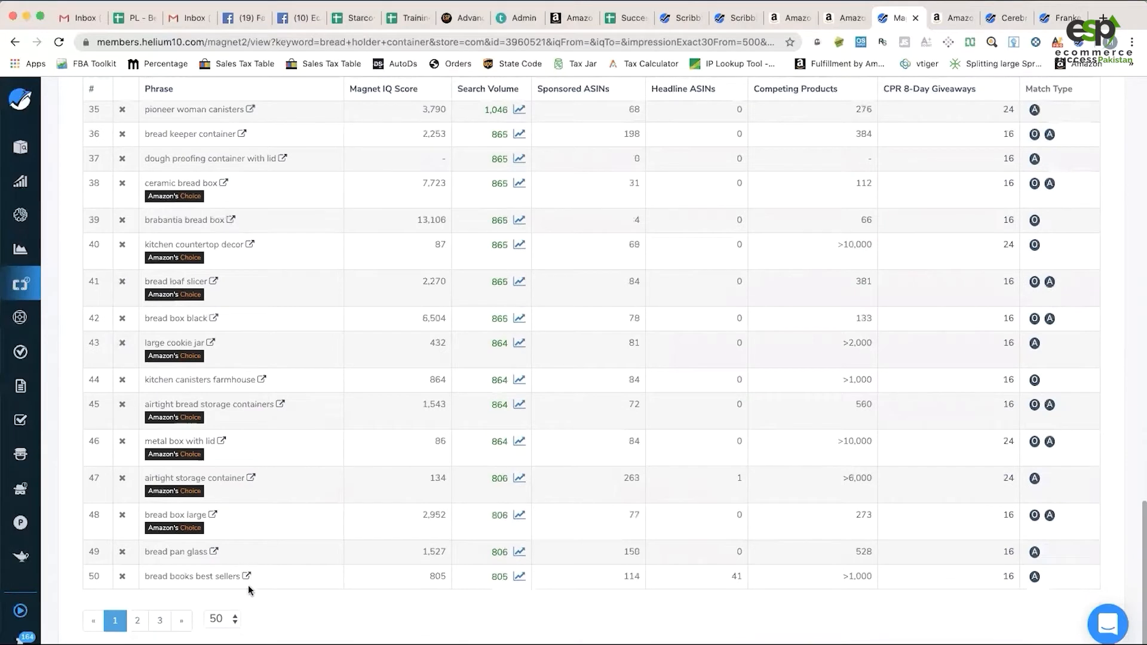
{"action": "left_click", "coordinate": [229, 619]}
{"action": "left_click", "coordinate": [220, 599]}
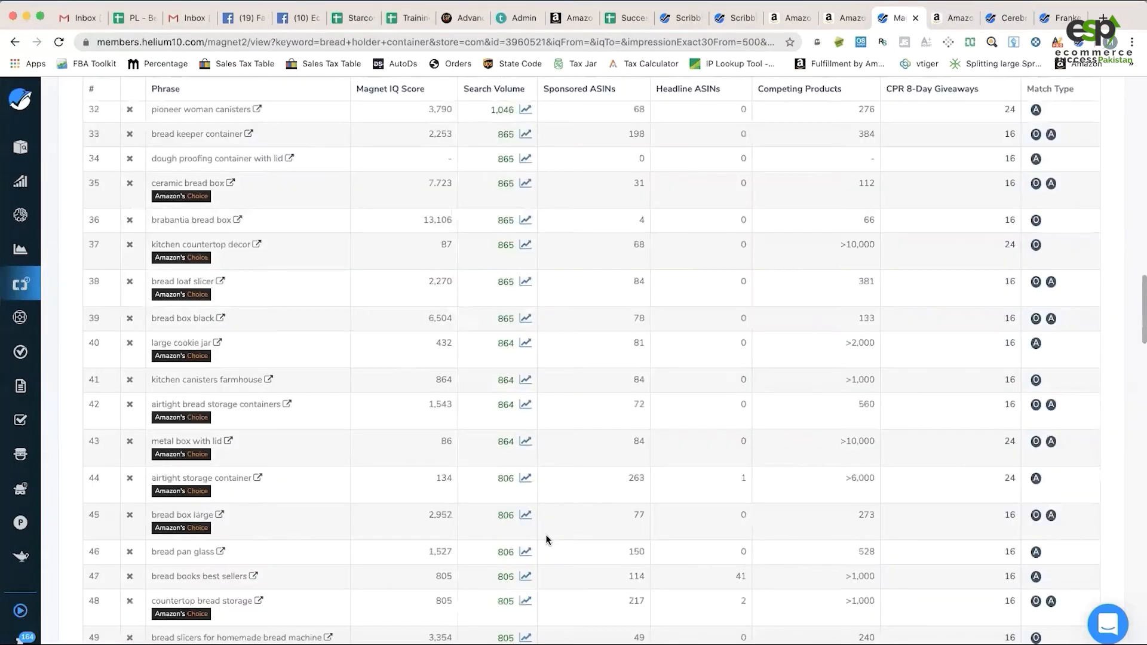
- Find the exact keyword "bread storage container" in the extended Magnet list and check its competing products figure
{"action": "key", "text": "super+f"}
{"action": "key", "text": "Return"}
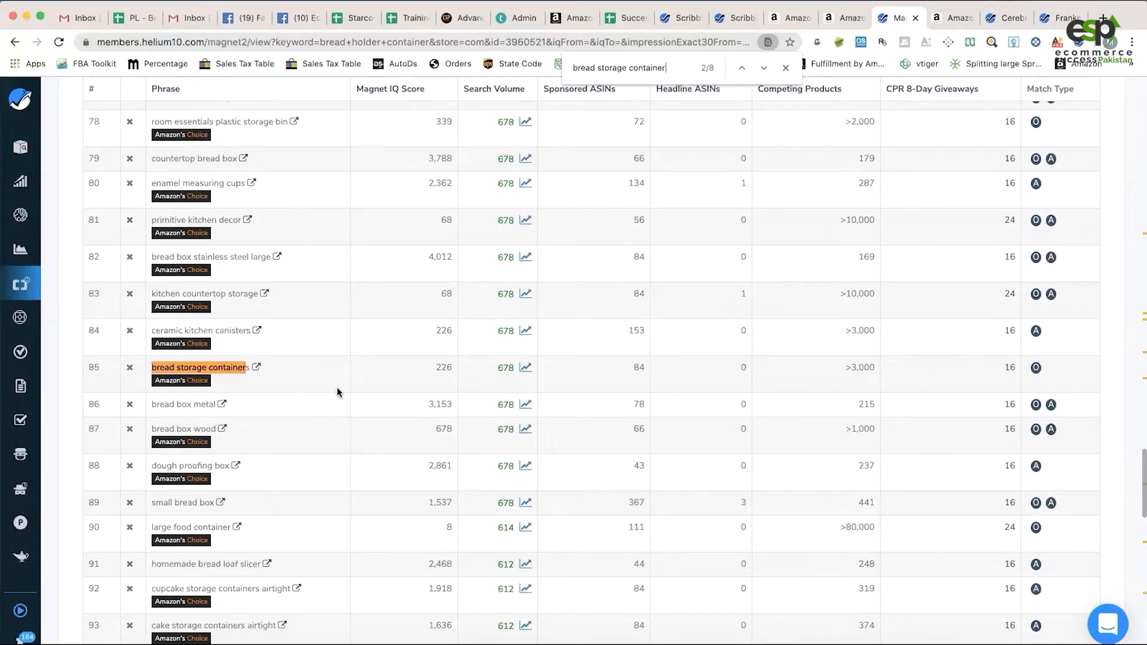
{"action": "key", "text": "Return"}
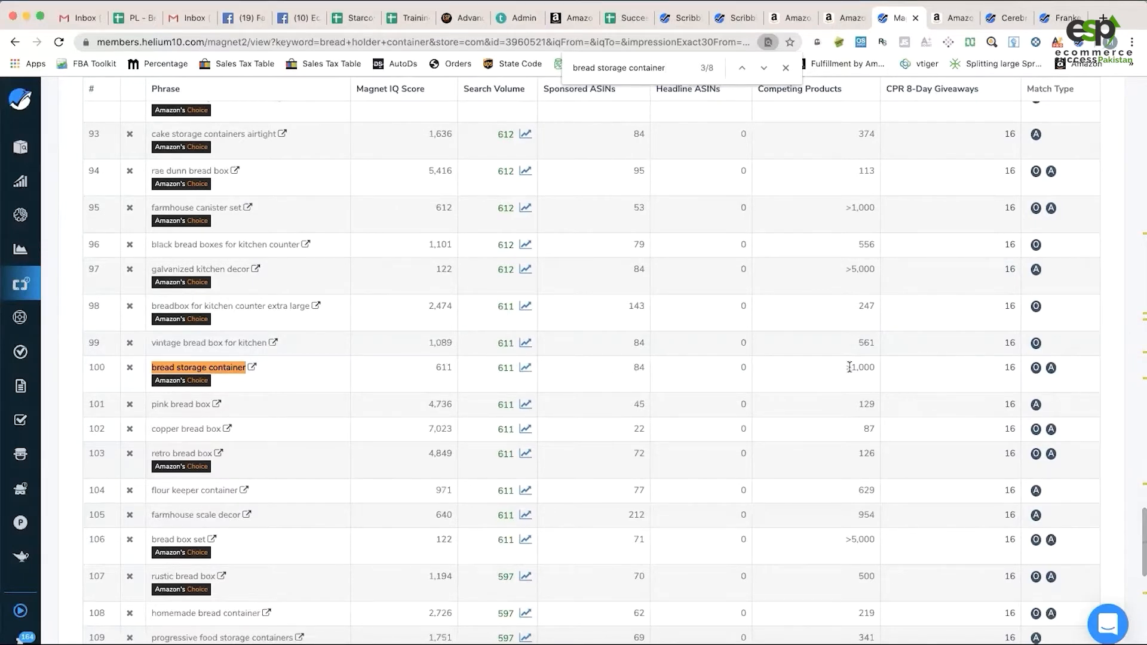
{"action": "mouse_move", "coordinate": [852, 370]}
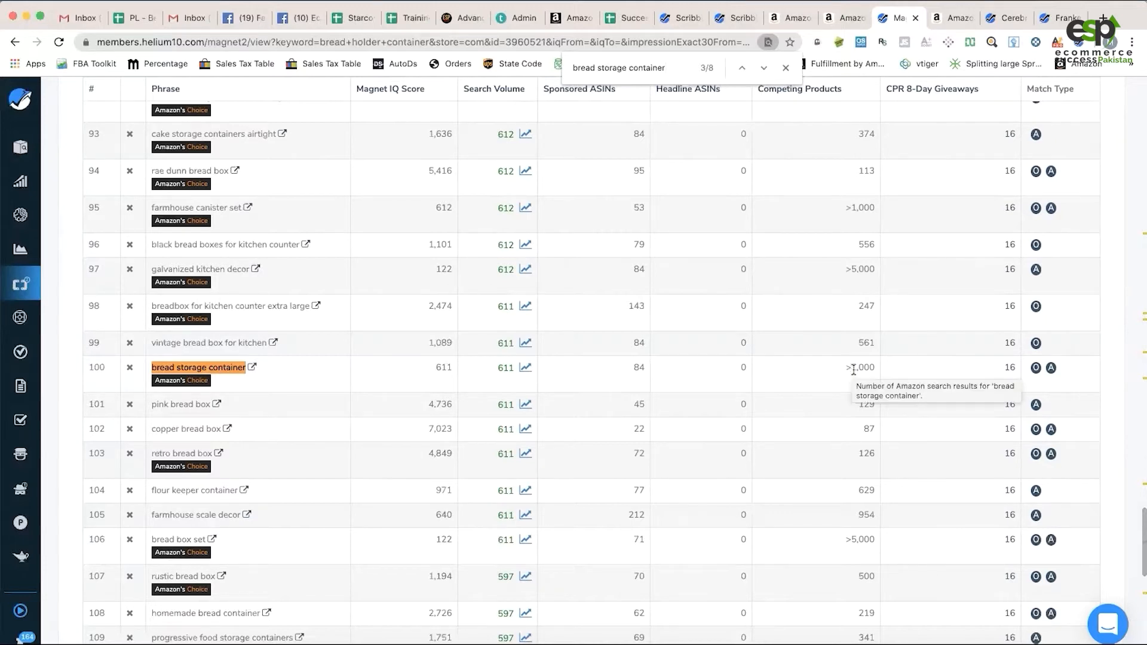
{"action": "key", "text": "Escape"}
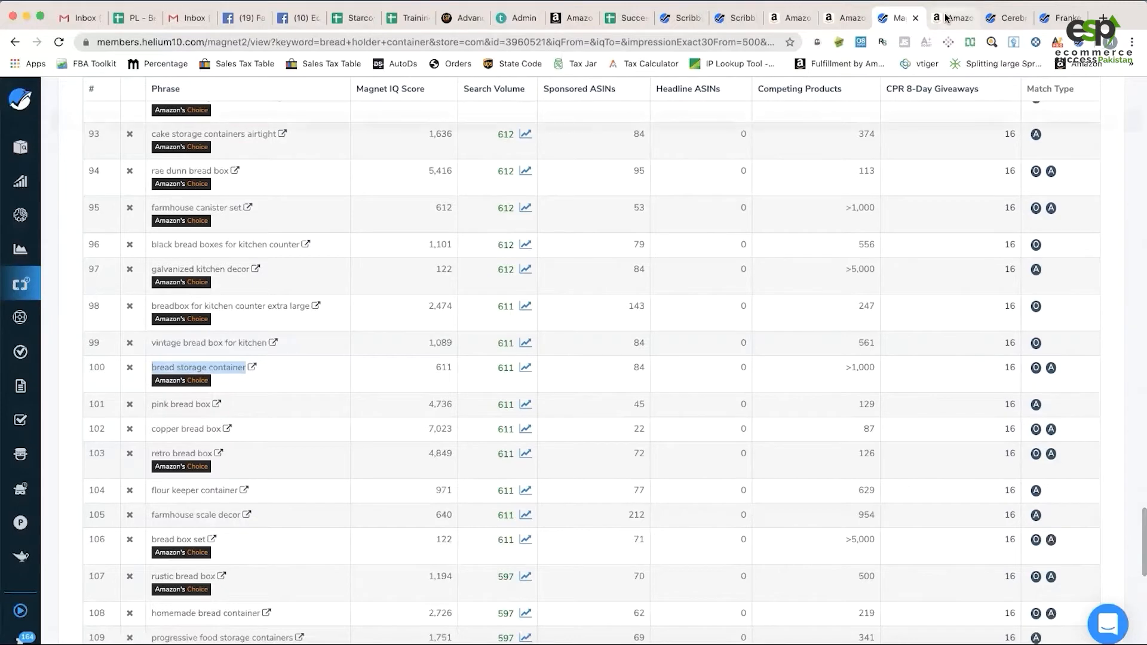
- Look up "bread storage container" in the Cerebro report for comparison, and return to the Magnet keyword list
{"action": "left_click", "coordinate": [948, 20]}
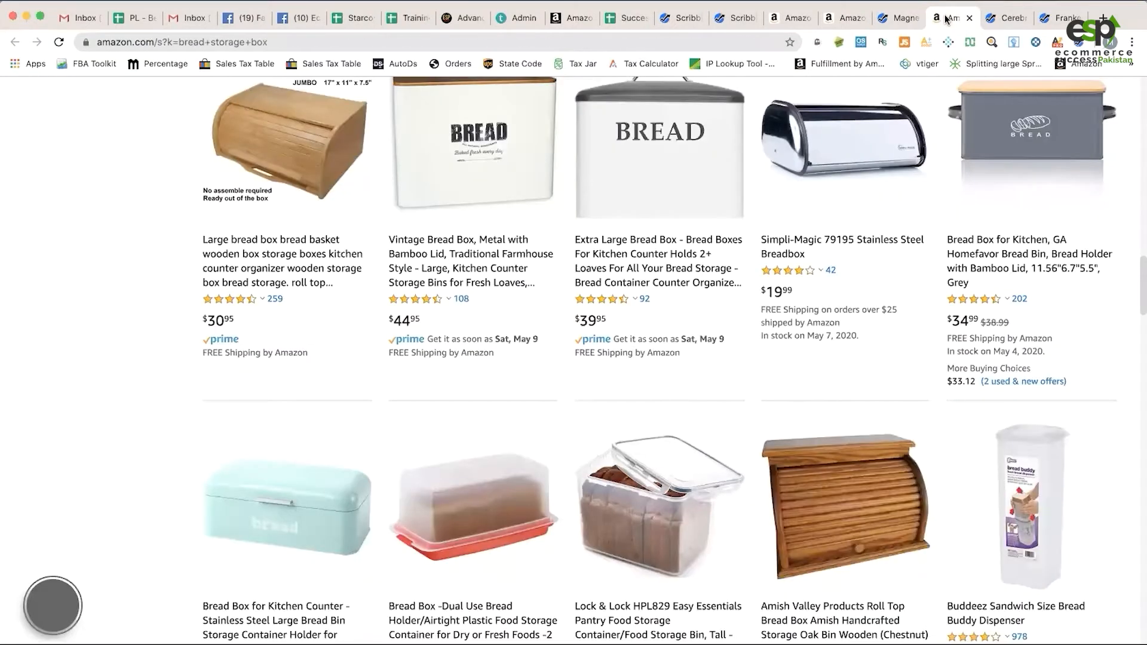
{"action": "left_click", "coordinate": [998, 20]}
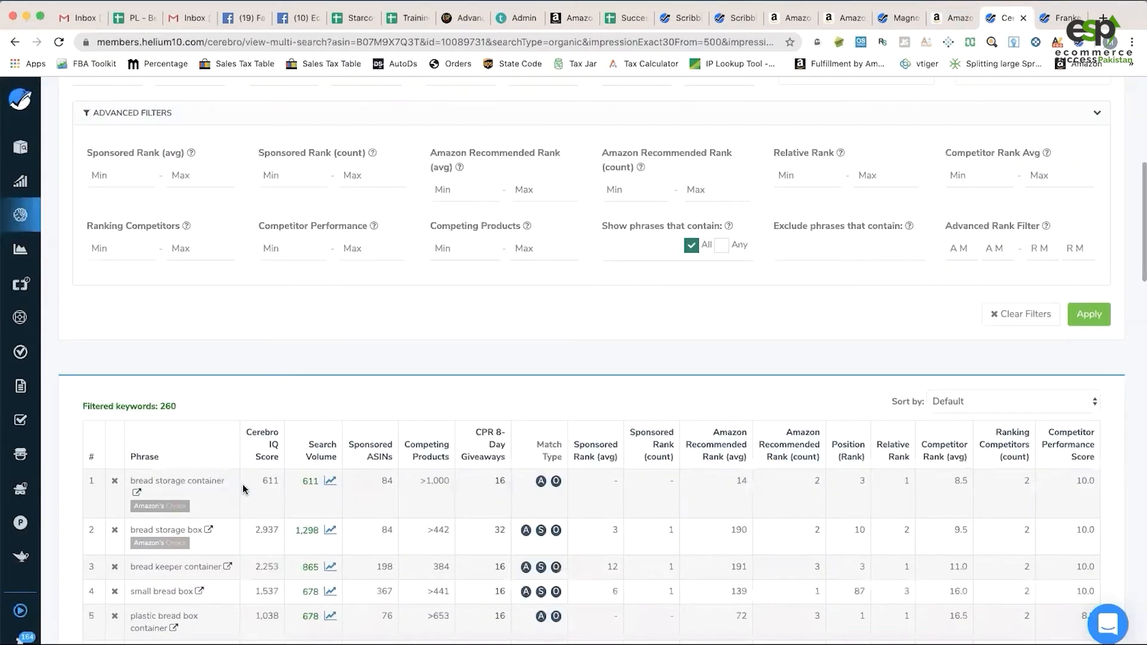
{"action": "left_click", "coordinate": [896, 21]}
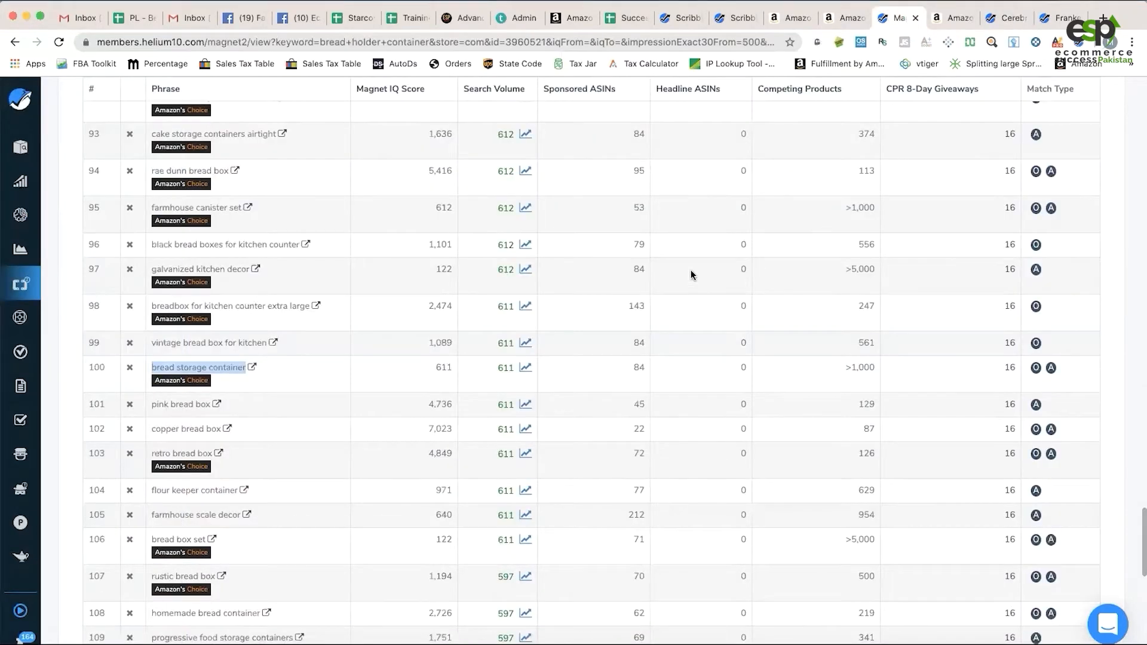
- Scan the Magnet list around "bread storage container" for related phrases and check the Amazon results for "plastic bread box container"
{"action": "scroll", "coordinate": [691, 270], "scroll_direction": "up", "scroll_amount": 10}
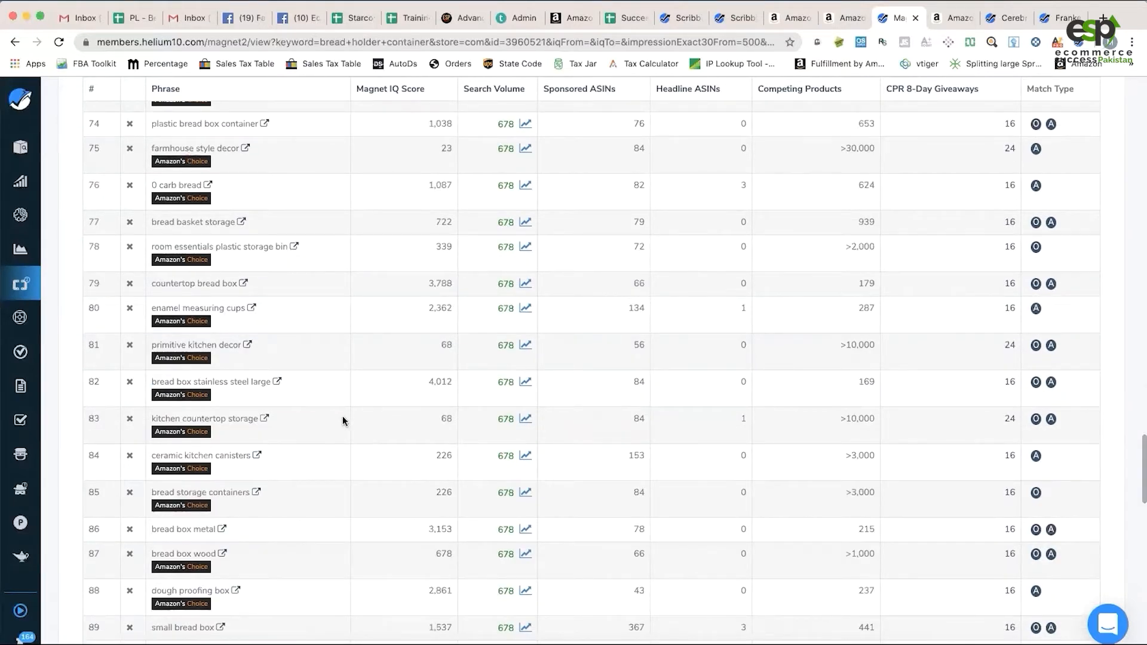
{"action": "scroll", "coordinate": [342, 422], "scroll_direction": "down", "scroll_amount": 8}
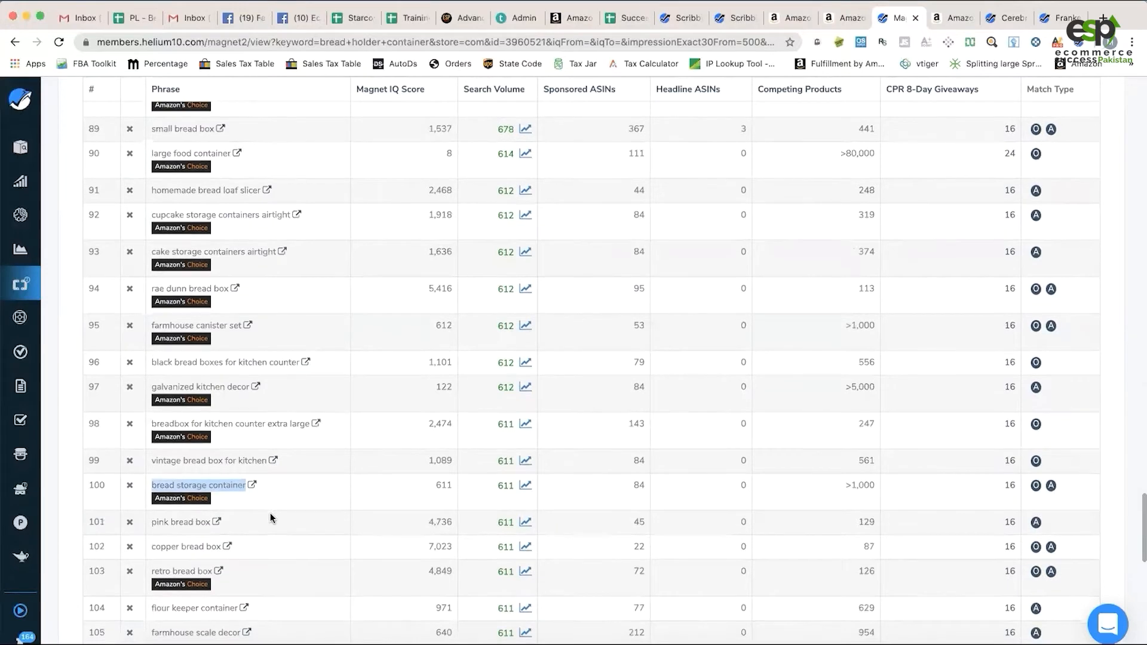
{"action": "scroll", "coordinate": [270, 513], "scroll_direction": "down", "scroll_amount": 3}
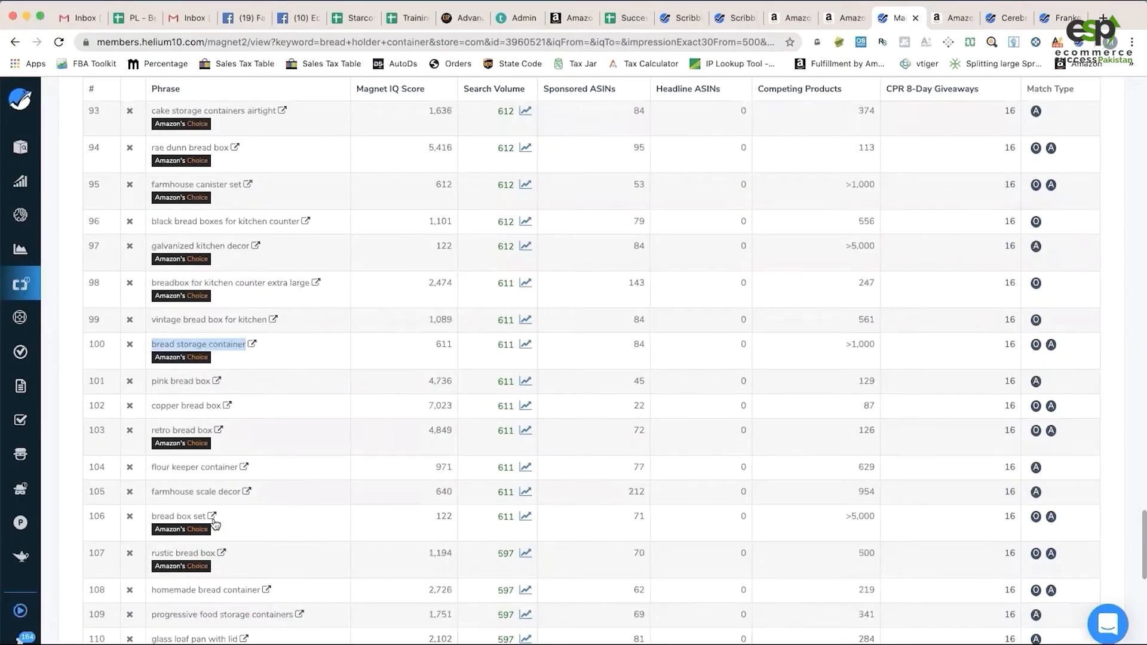
{"action": "scroll", "coordinate": [312, 518], "scroll_direction": "down", "scroll_amount": 1}
{"action": "scroll", "coordinate": [312, 519], "scroll_direction": "up", "scroll_amount": 18}
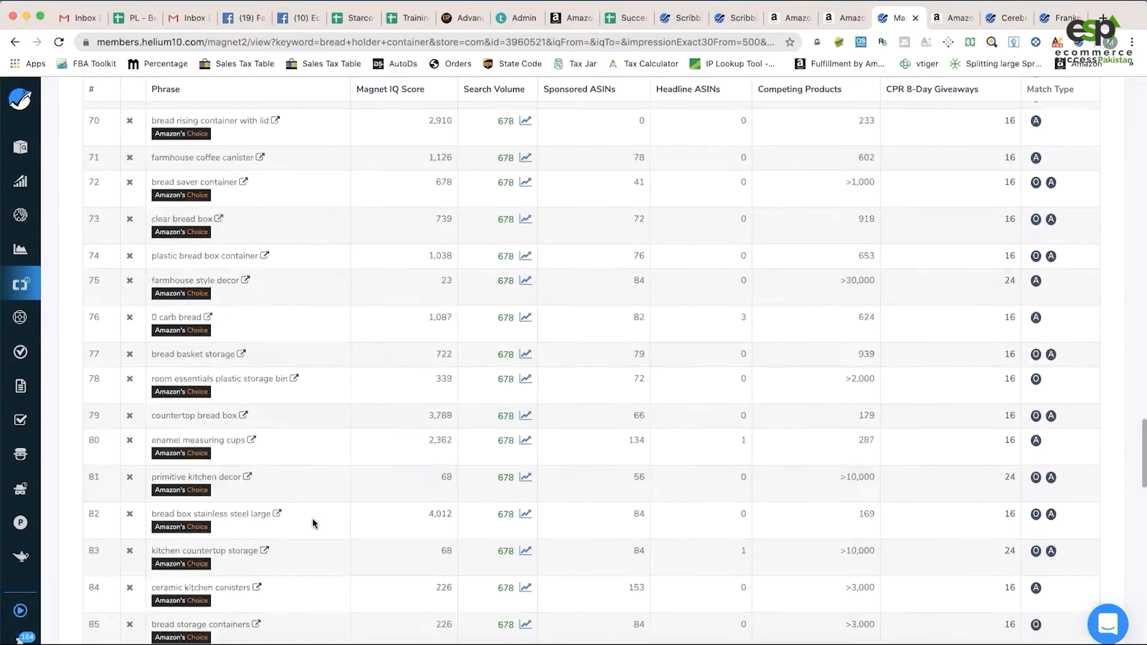
{"action": "scroll", "coordinate": [239, 545], "scroll_direction": "down", "scroll_amount": 2}
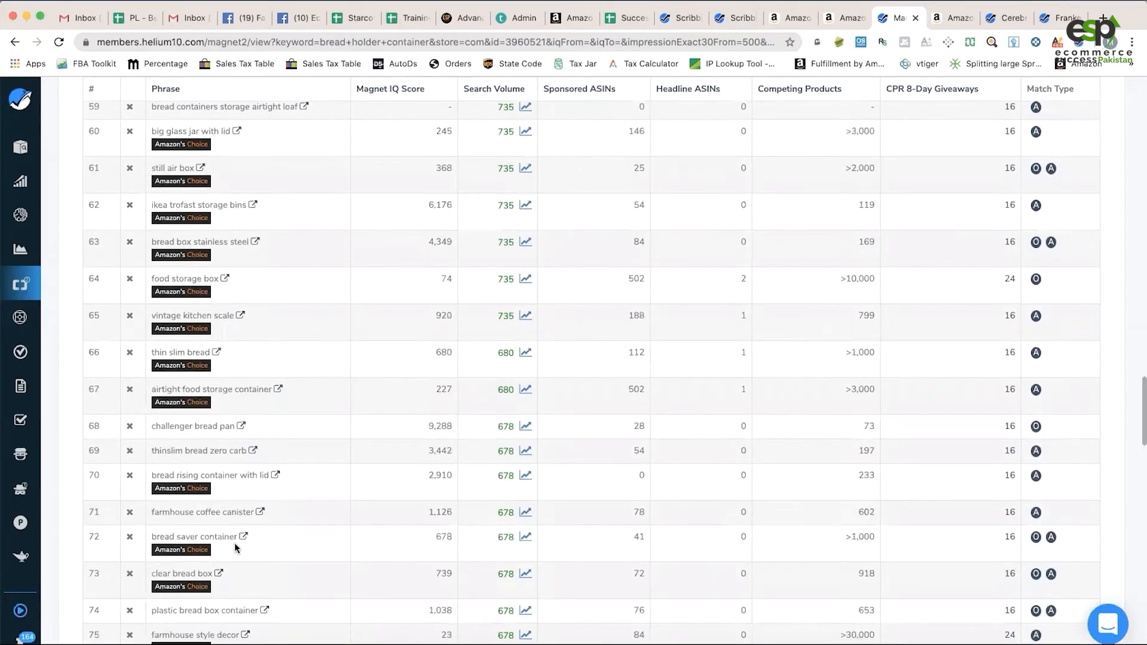
{"action": "scroll", "coordinate": [182, 546], "scroll_direction": "down", "scroll_amount": 1}
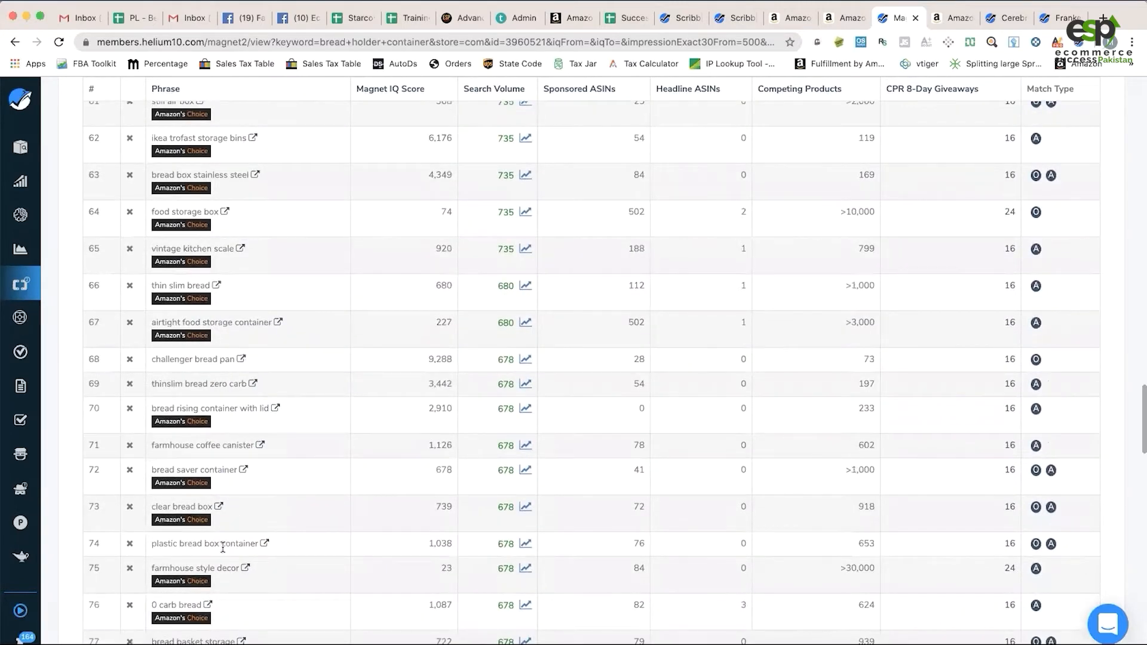
{"action": "left_click", "coordinate": [265, 545]}
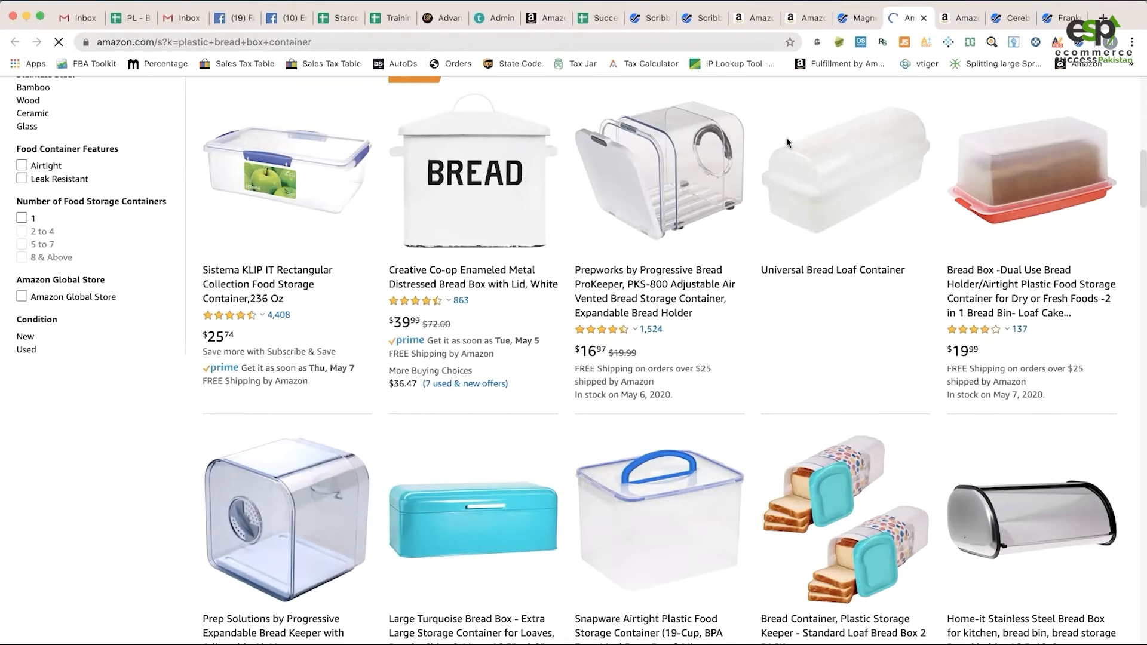
{"action": "key", "text": "super+w"}
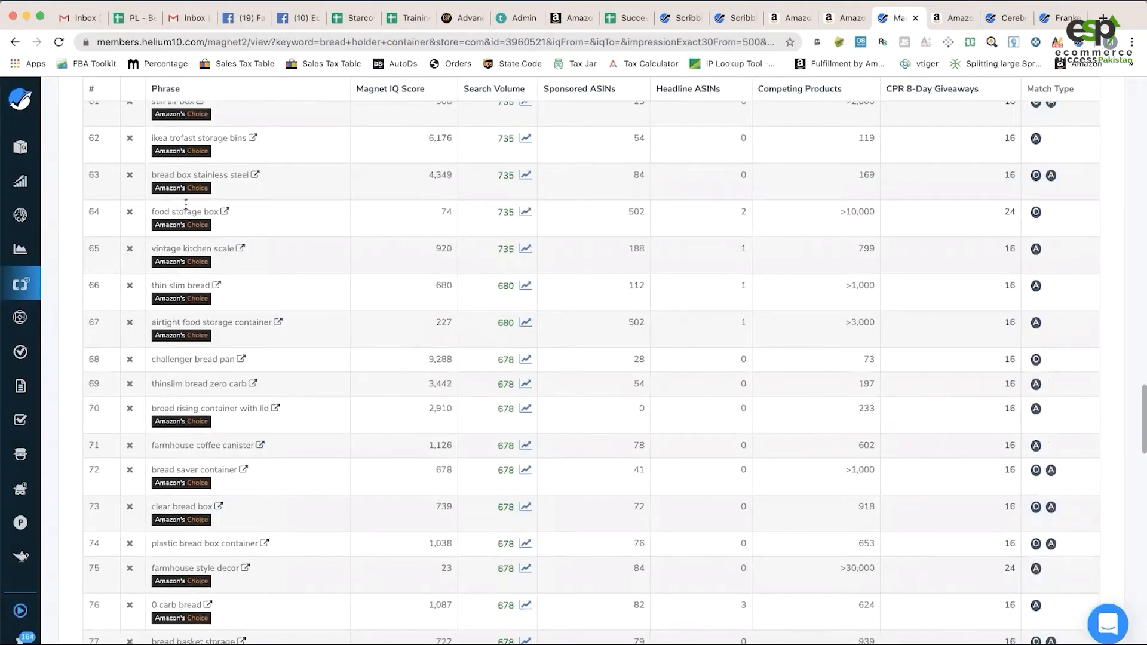
- Review the keywords "bread box stainless steel" and "ikea trofast storage bins", and inspect the Amazon results for "bread saver container"
{"action": "left_click_drag", "start_coordinate": [151, 175], "coordinate": [249, 174]}
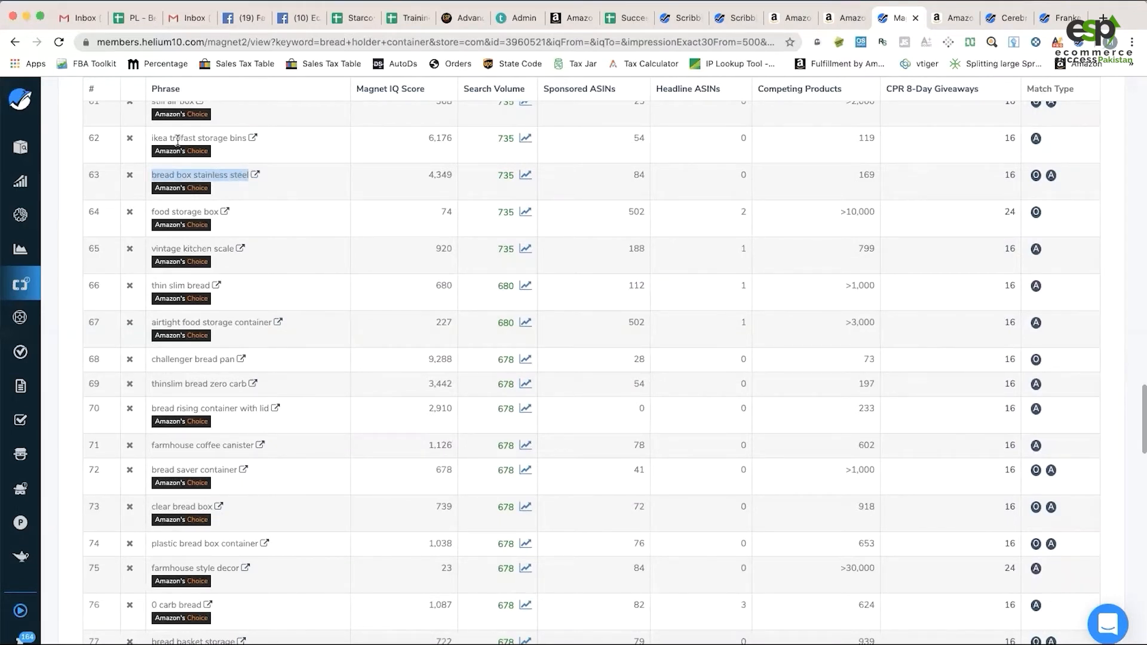
{"action": "left_click_drag", "start_coordinate": [153, 138], "coordinate": [168, 138]}
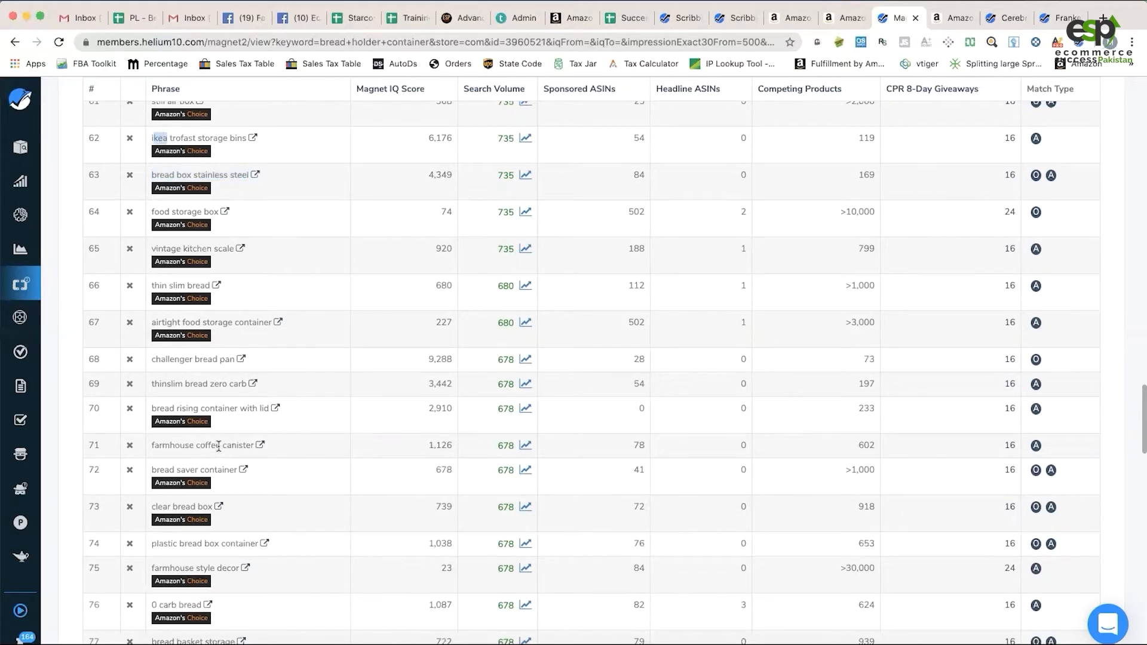
{"action": "left_click_drag", "start_coordinate": [221, 445], "coordinate": [215, 471]}
{"action": "left_click", "coordinate": [223, 471]}
{"action": "left_click", "coordinate": [245, 471]}
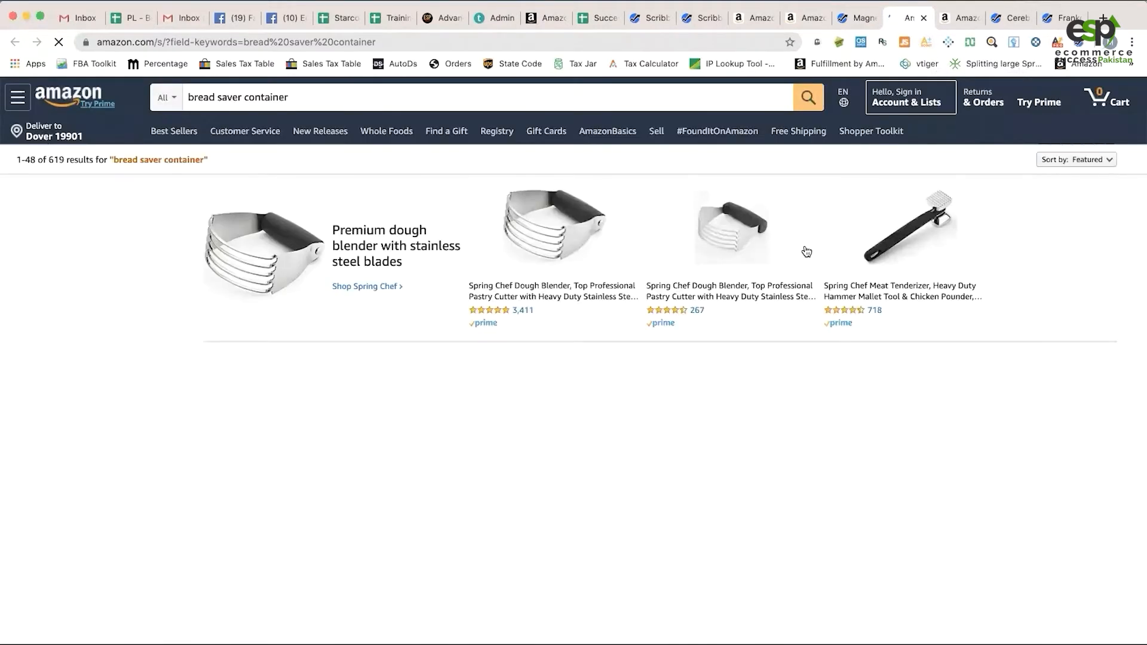
{"action": "scroll", "coordinate": [799, 287], "scroll_direction": "down", "scroll_amount": 15}
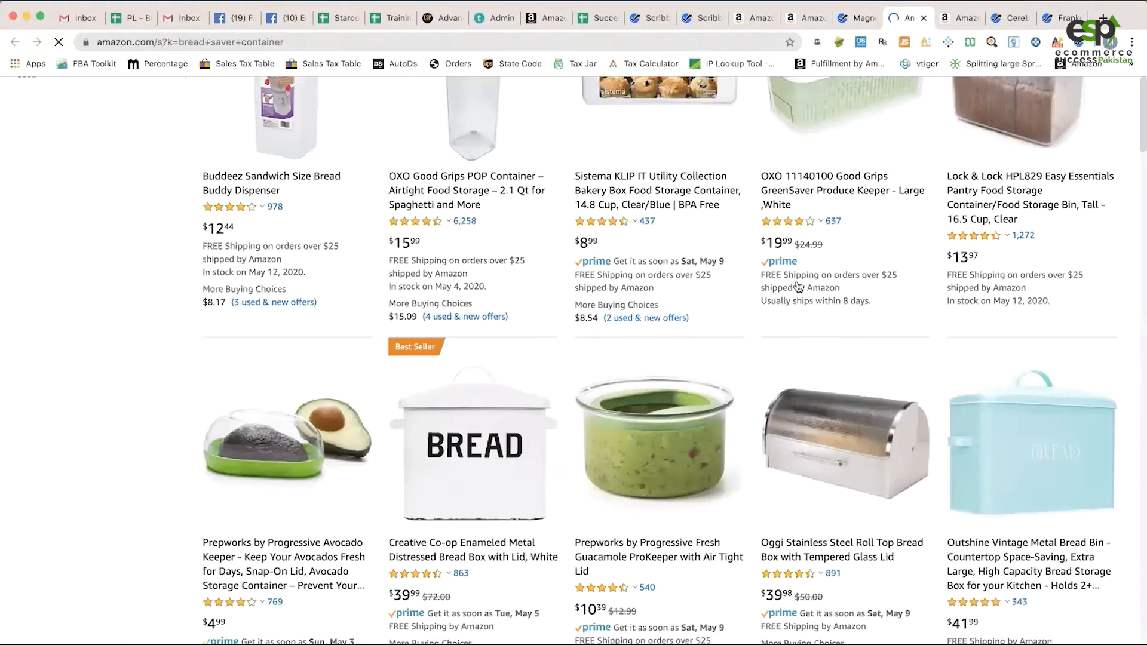
{"action": "scroll", "coordinate": [799, 287], "scroll_direction": "down", "scroll_amount": 3}
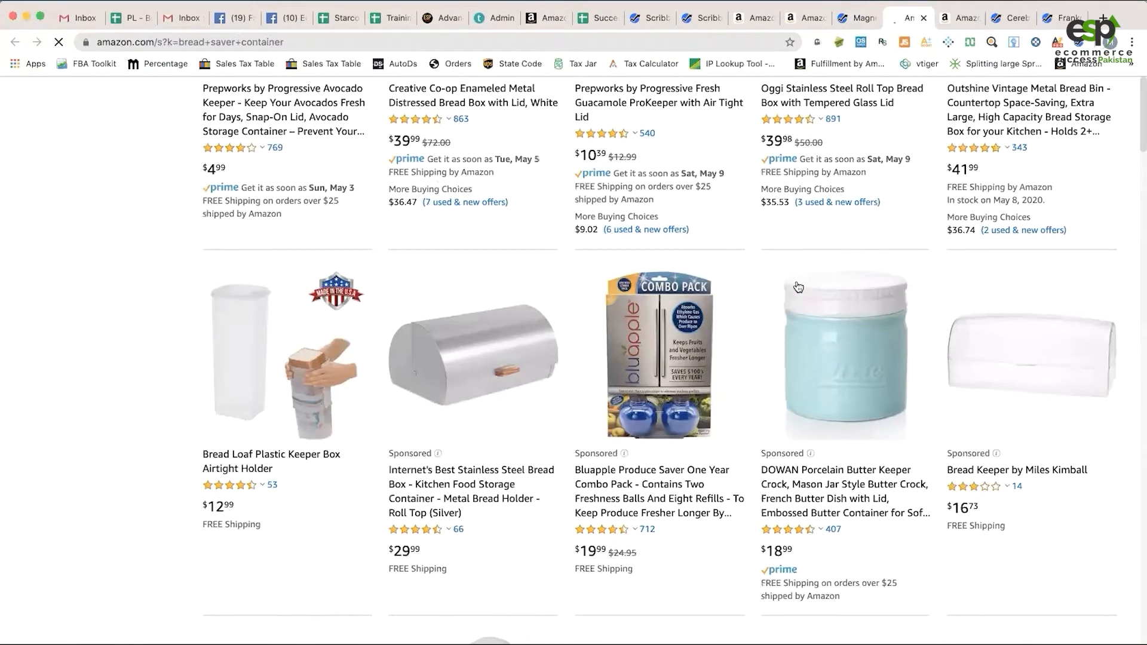
{"action": "scroll", "coordinate": [799, 287], "scroll_direction": "down", "scroll_amount": 8}
{"action": "scroll", "coordinate": [799, 287], "scroll_direction": "down", "scroll_amount": 7}
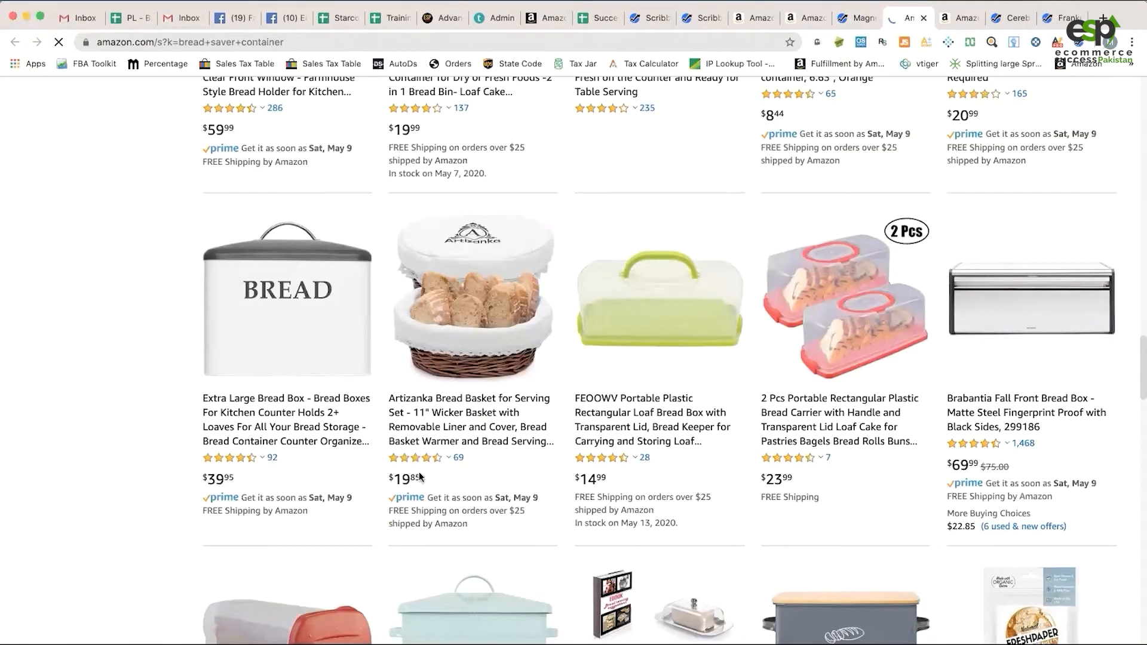
{"action": "key", "text": "super+w"}
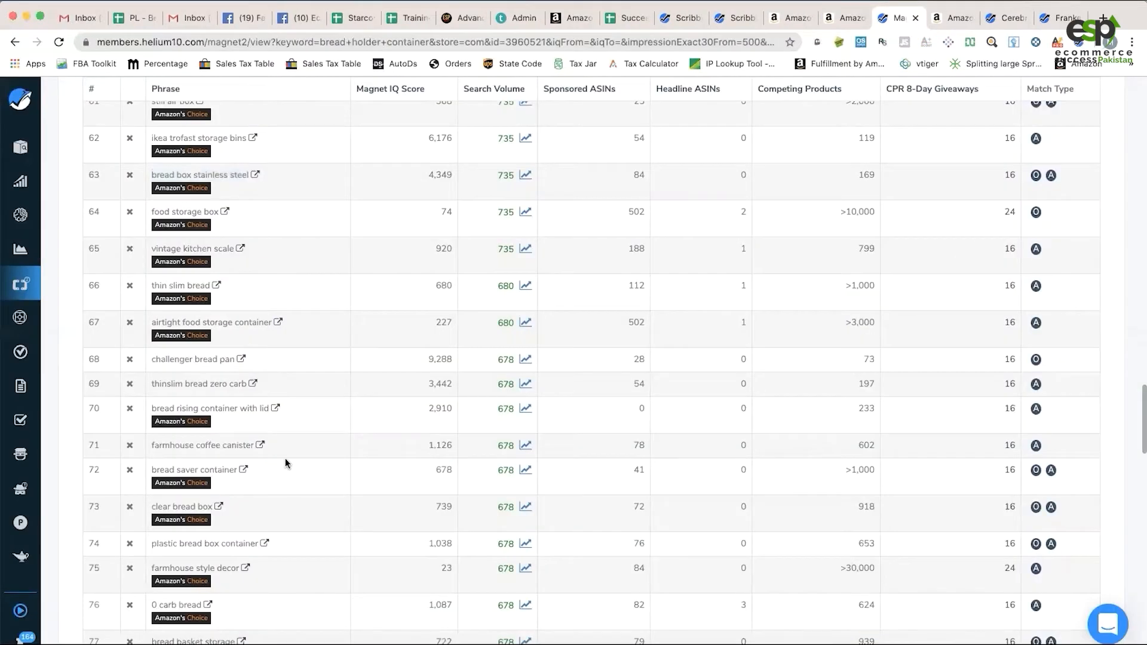
- Scan the remaining Magnet keywords from "bread saver container" back up to the report's filters for relevant phrases
{"action": "scroll", "coordinate": [285, 457], "scroll_direction": "up", "scroll_amount": 1}
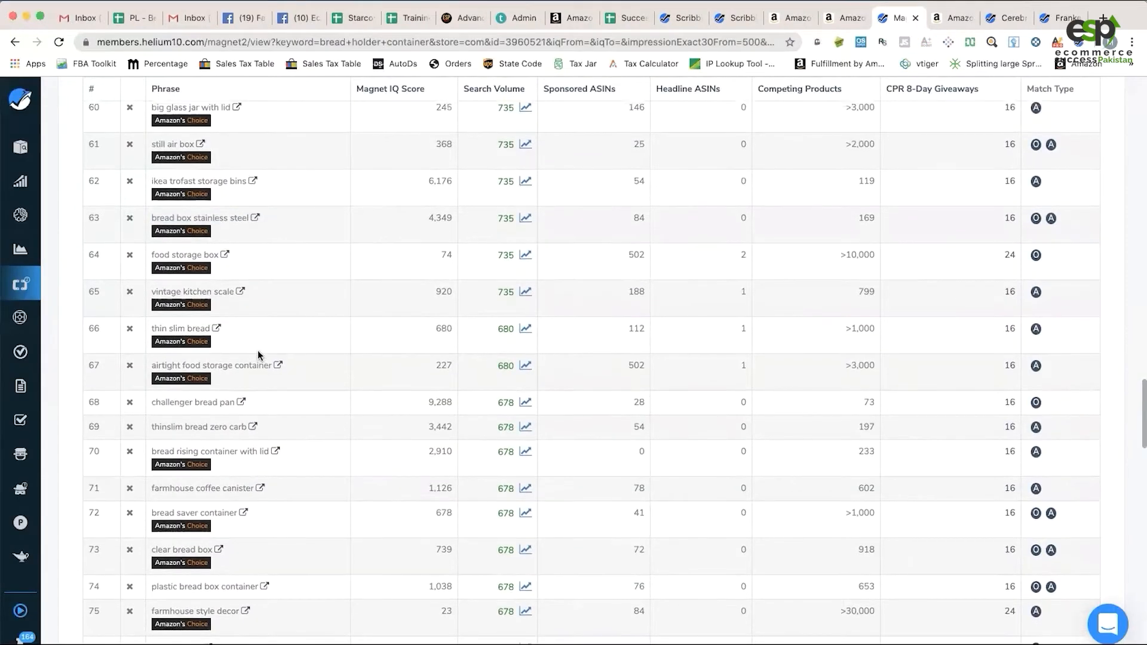
{"action": "scroll", "coordinate": [258, 355], "scroll_direction": "up", "scroll_amount": 2}
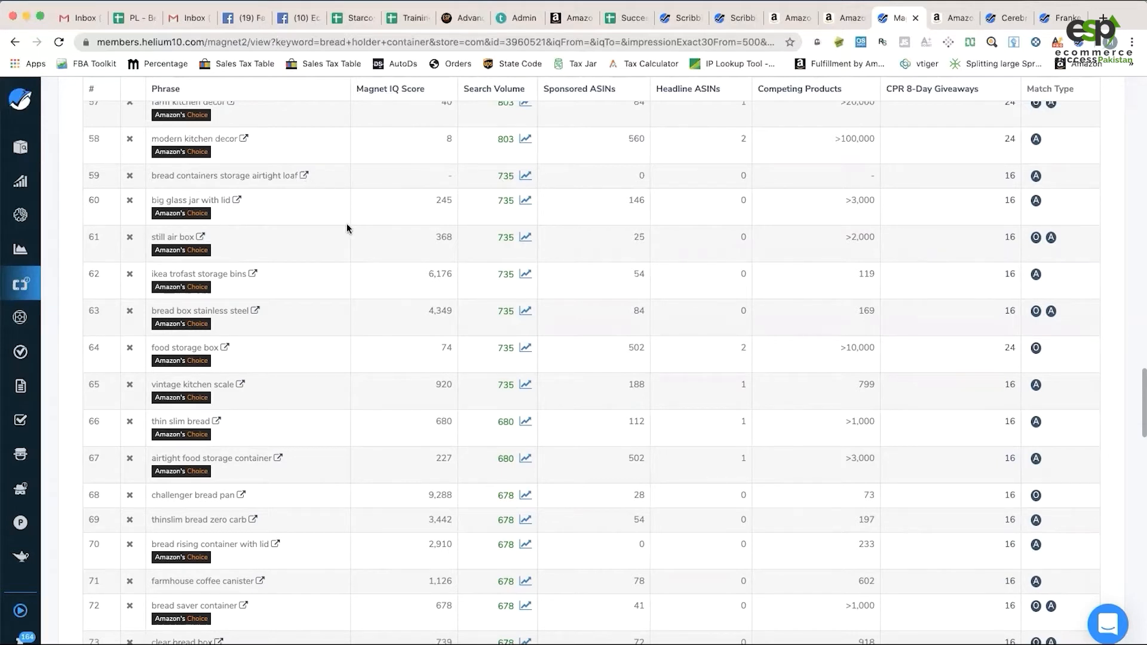
{"action": "scroll", "coordinate": [346, 257], "scroll_direction": "up", "scroll_amount": 1}
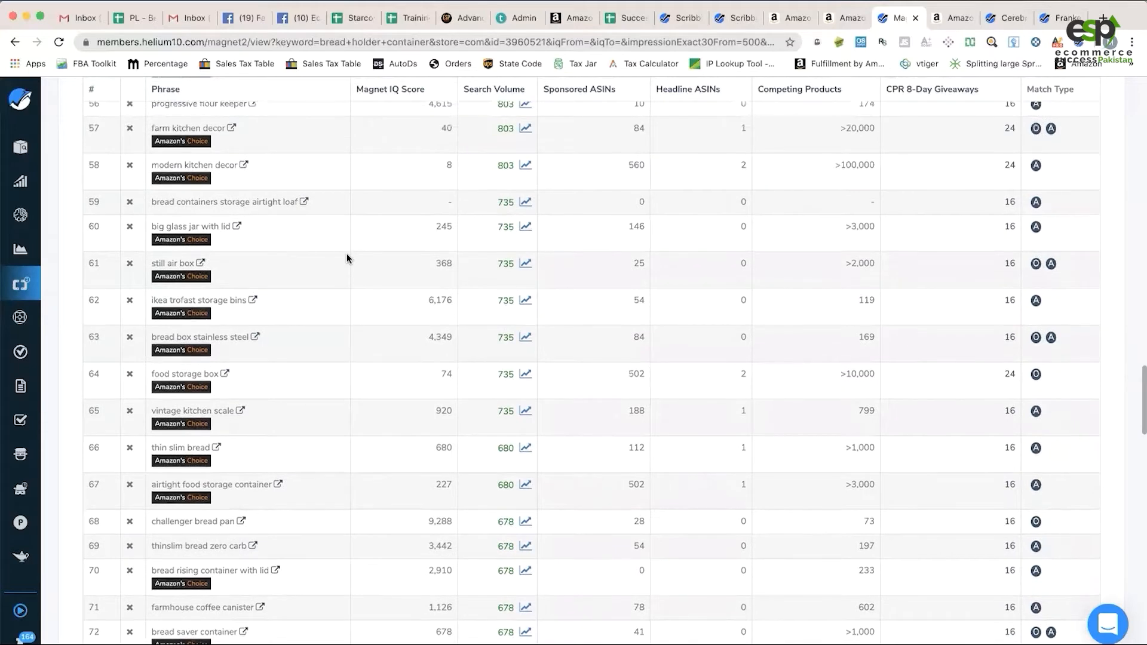
{"action": "scroll", "coordinate": [347, 258], "scroll_direction": "up", "scroll_amount": 2}
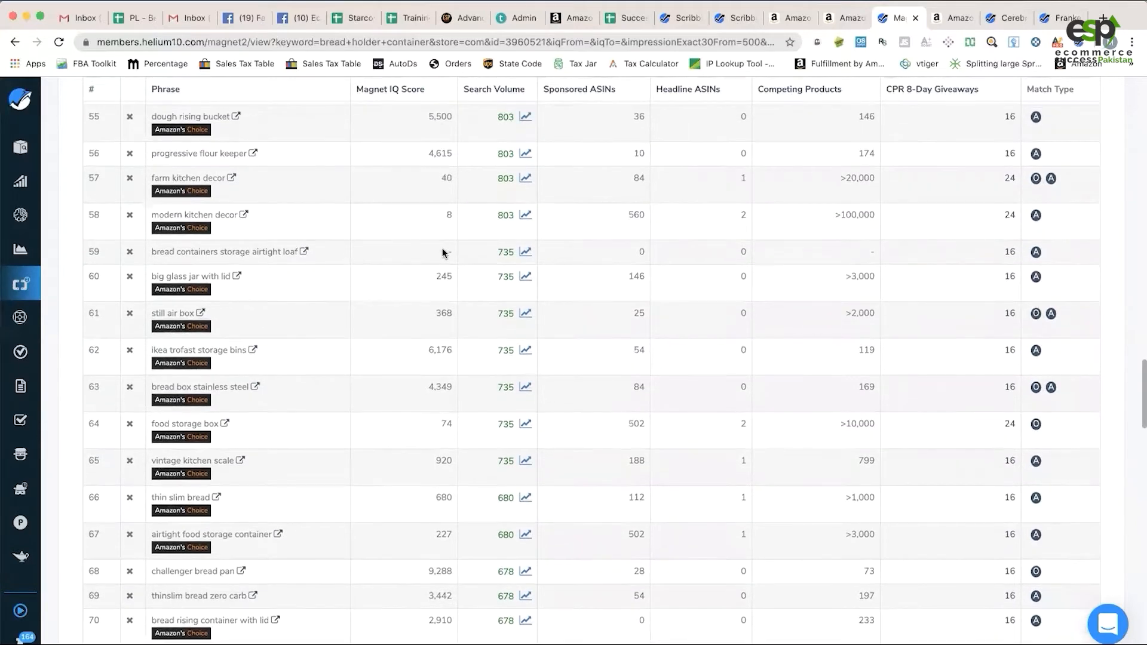
{"action": "scroll", "coordinate": [367, 415], "scroll_direction": "up", "scroll_amount": 8}
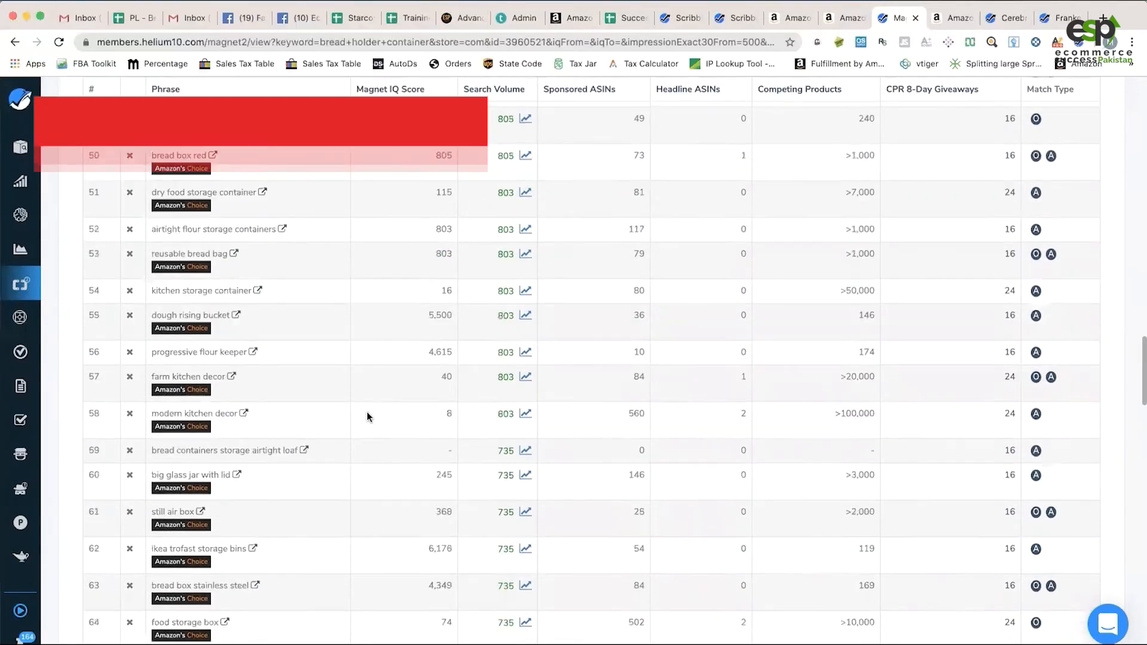
{"action": "scroll", "coordinate": [367, 411], "scroll_direction": "up", "scroll_amount": 5}
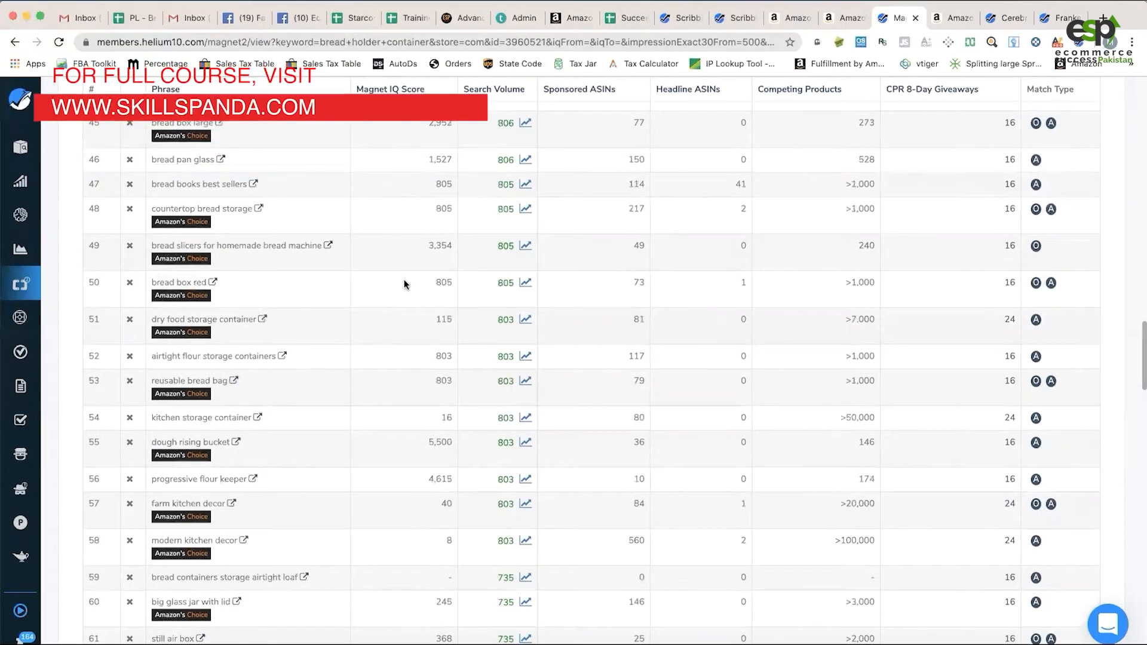
{"action": "scroll", "coordinate": [404, 280], "scroll_direction": "up", "scroll_amount": 20}
{"action": "scroll", "coordinate": [398, 348], "scroll_direction": "up", "scroll_amount": 4}
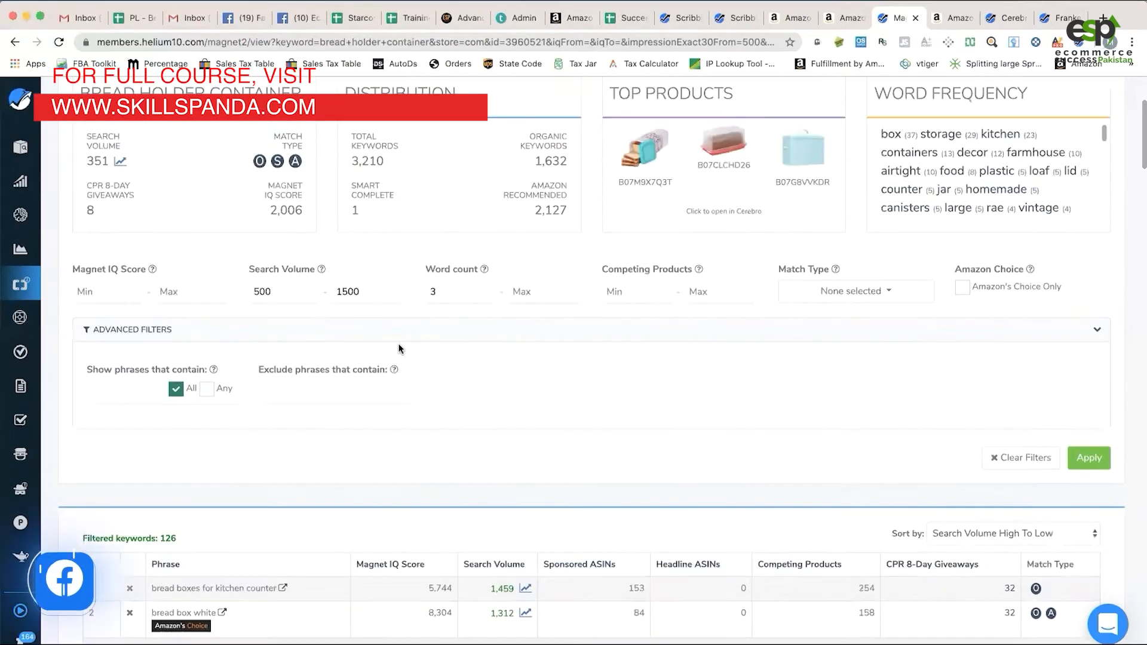
- Examine the Magnet table's columns using the search volume and sponsored ASINs figures of "bread boxes for kitchen counter"
{"action": "scroll", "coordinate": [397, 346], "scroll_direction": "down", "scroll_amount": 8}
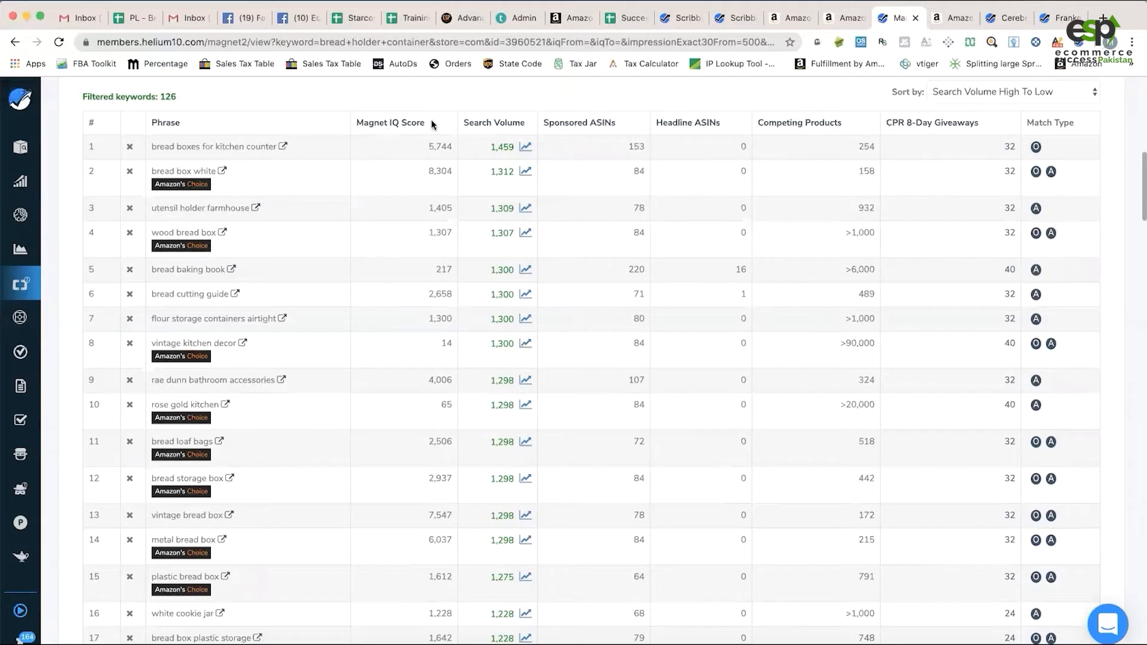
{"action": "mouse_move", "coordinate": [382, 127]}
{"action": "left_click_drag", "start_coordinate": [492, 146], "coordinate": [511, 145]}
{"action": "double_click", "coordinate": [634, 146]}
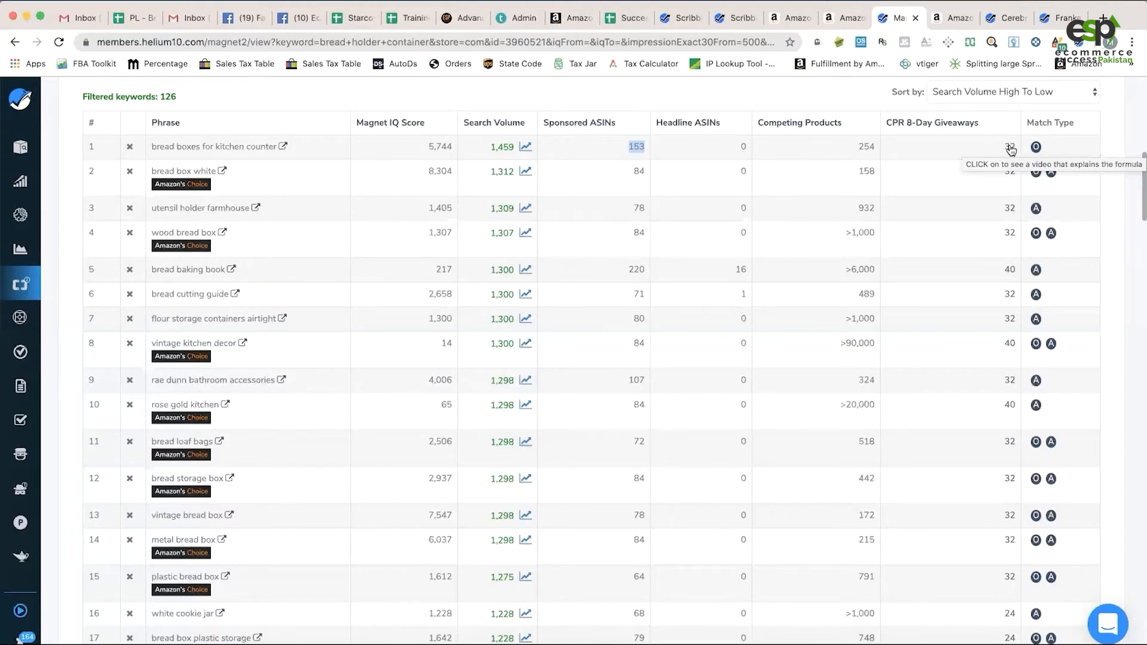
- Glance at the Cerebro report, and review the Magnet report's summary and its minimum search volume filter
{"action": "left_click", "coordinate": [1007, 18]}
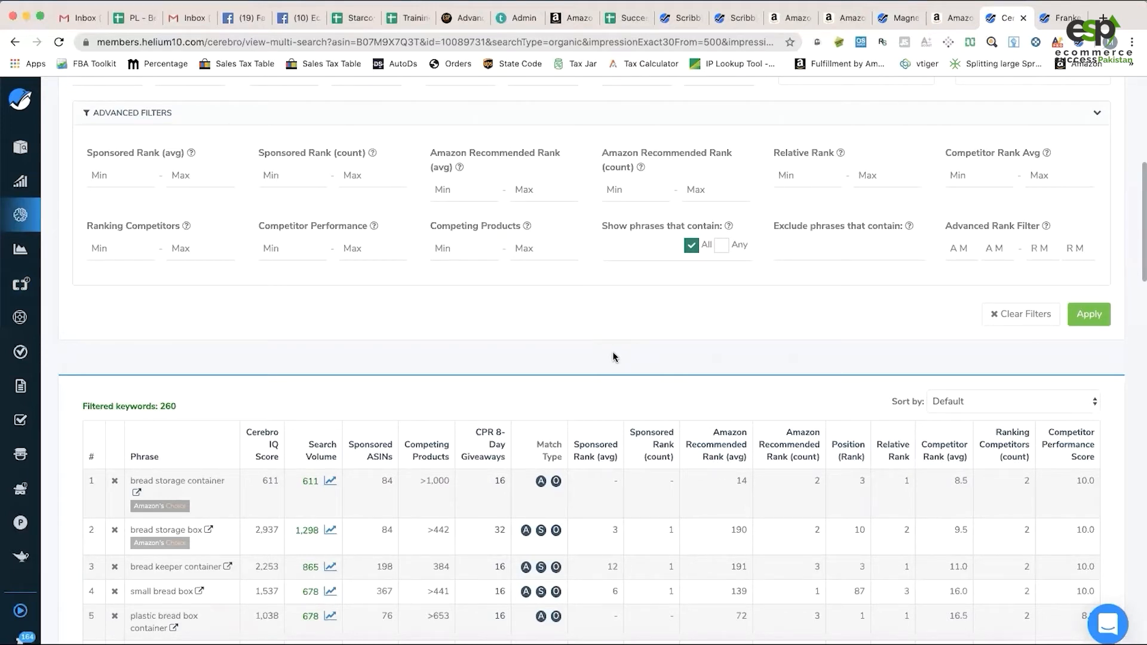
{"action": "left_click", "coordinate": [894, 26]}
{"action": "scroll", "coordinate": [568, 336], "scroll_direction": "up", "scroll_amount": 10}
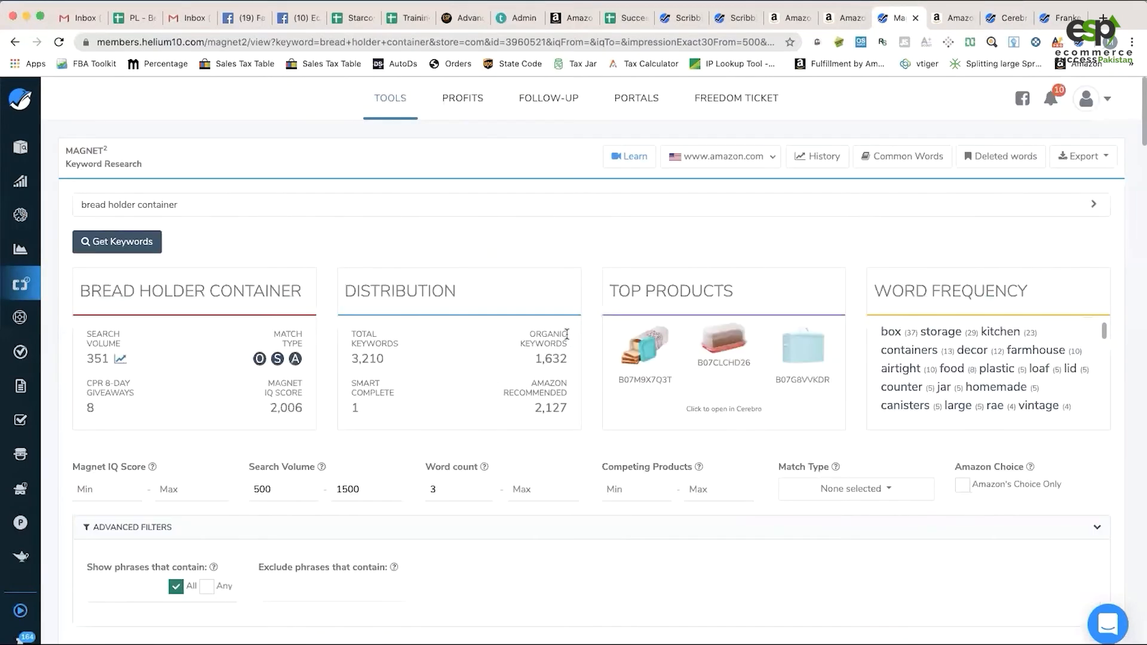
{"action": "scroll", "coordinate": [318, 266], "scroll_direction": "down", "scroll_amount": 10}
{"action": "scroll", "coordinate": [167, 181], "scroll_direction": "up", "scroll_amount": 4}
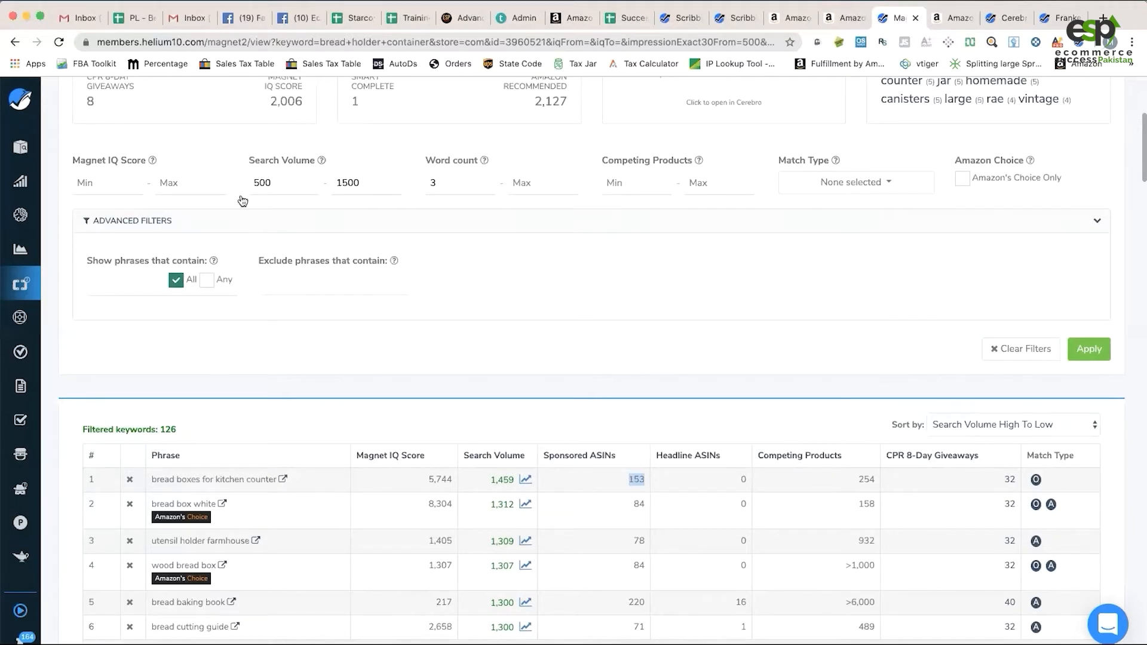
{"action": "left_click", "coordinate": [255, 183]}
{"action": "double_click", "coordinate": [254, 184]}
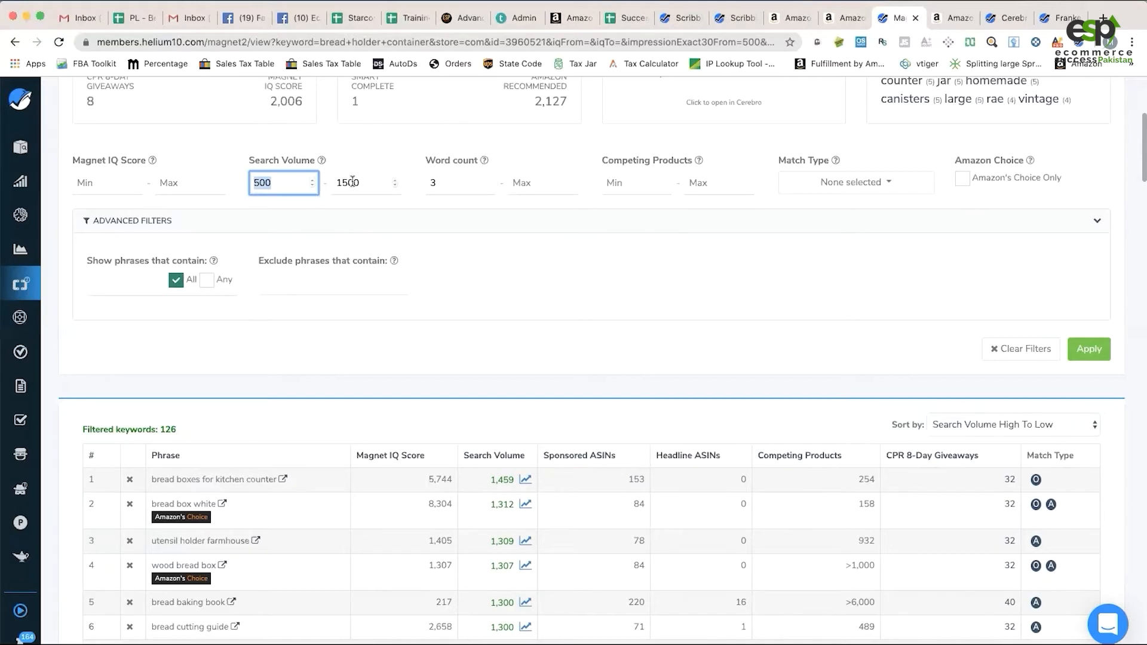
- Switch to the Cerebro report and review its keyword columns, compared ASINs and filter settings
{"action": "left_click", "coordinate": [937, 20]}
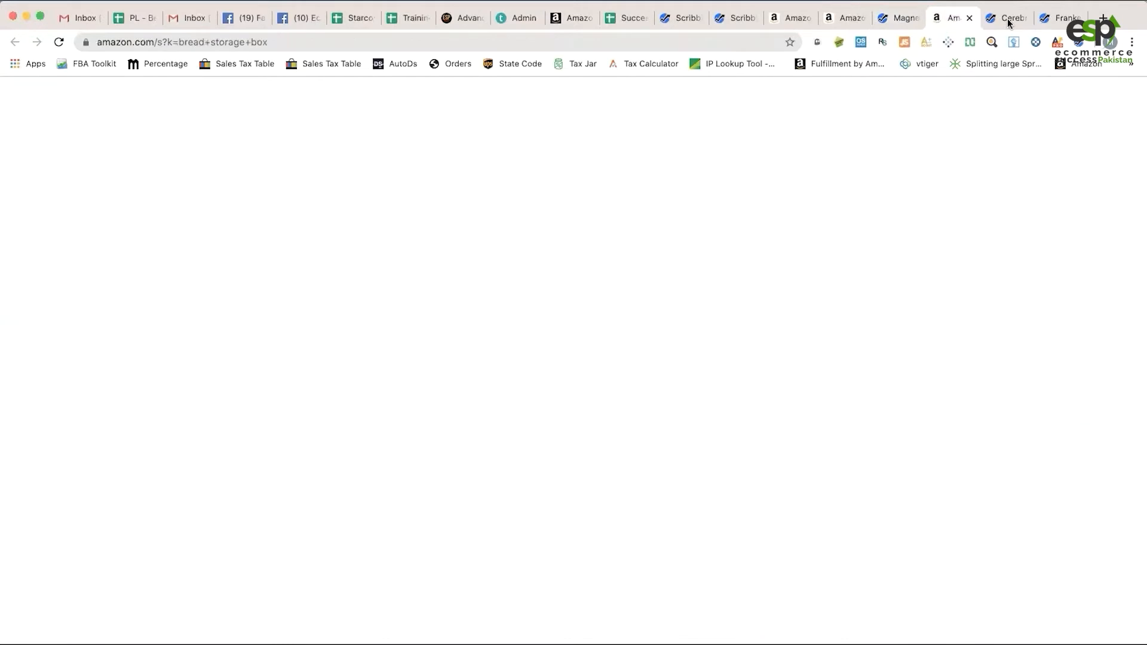
{"action": "left_click", "coordinate": [1008, 20]}
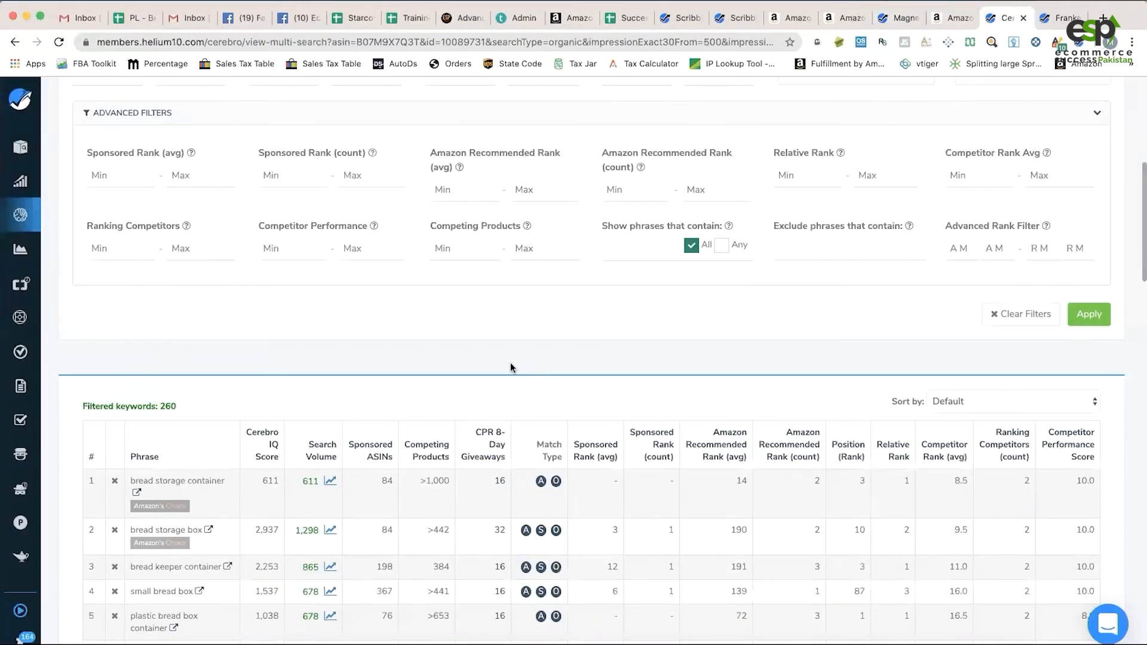
{"action": "scroll", "coordinate": [511, 368], "scroll_direction": "down", "scroll_amount": 1}
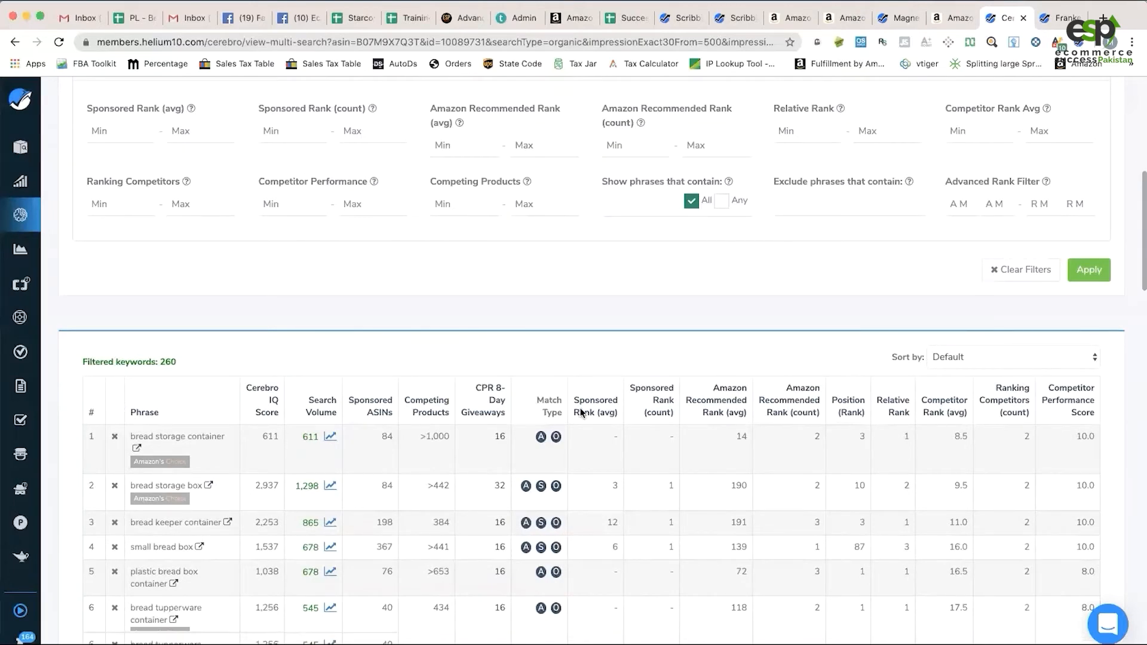
{"action": "scroll", "coordinate": [581, 412], "scroll_direction": "up", "scroll_amount": 9}
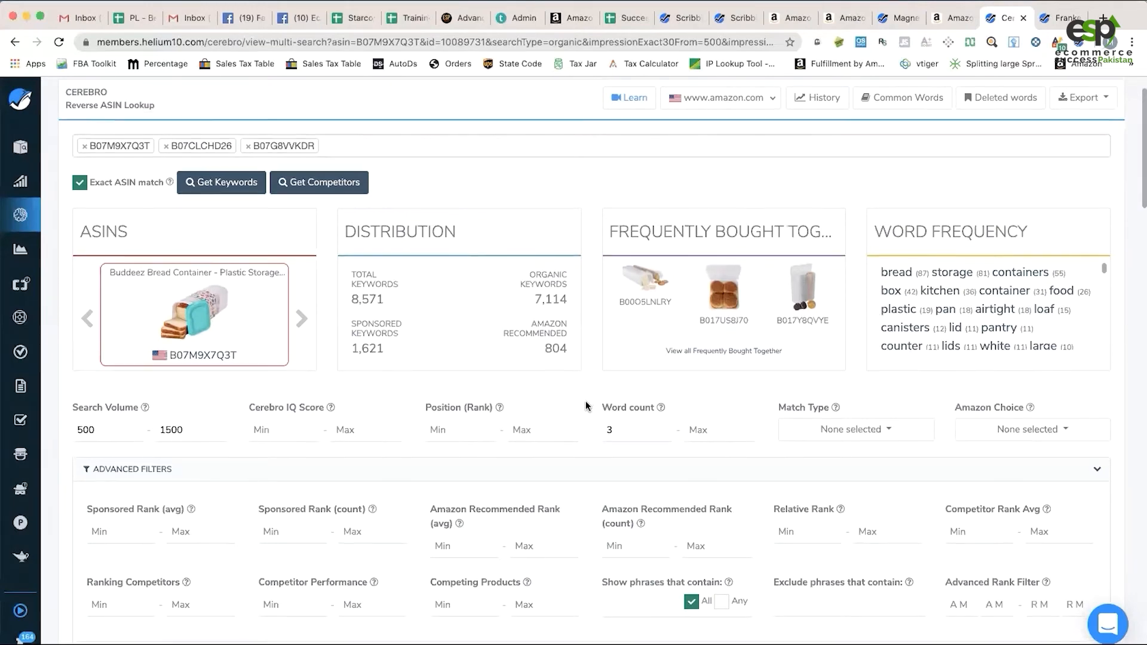
- Examine the Cerebro keyword table, including the sponsored ASINs figure of "bread storage container" and the phrases below it
{"action": "scroll", "coordinate": [585, 405], "scroll_direction": "down", "scroll_amount": 10}
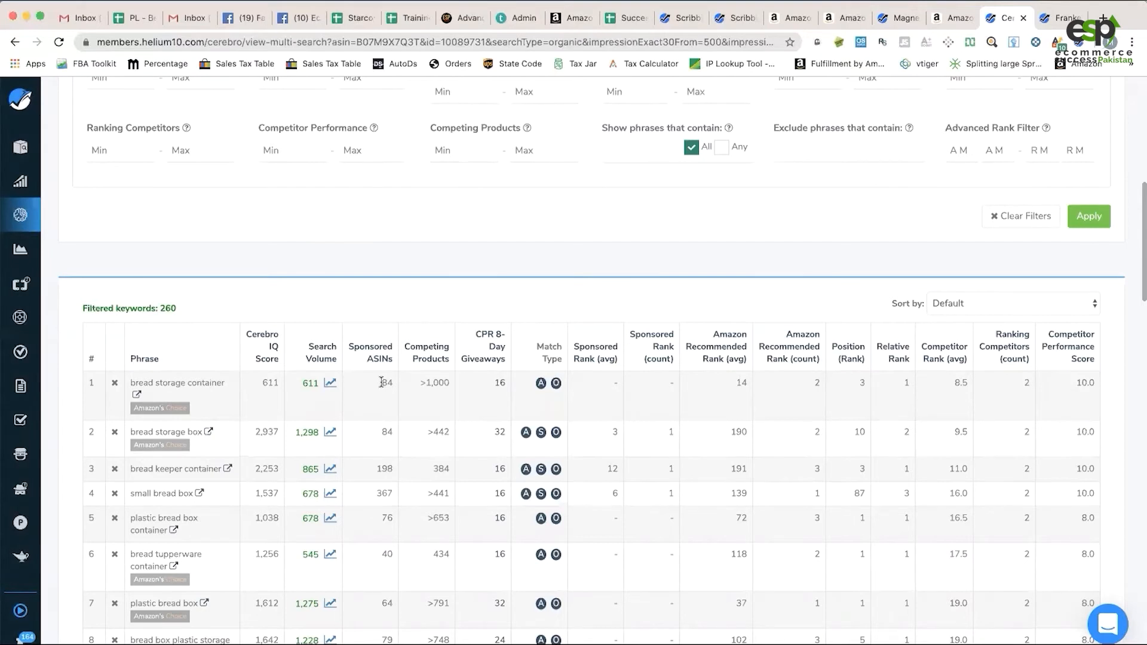
{"action": "left_click_drag", "start_coordinate": [381, 382], "coordinate": [389, 380]}
{"action": "scroll", "coordinate": [241, 353], "scroll_direction": "down", "scroll_amount": 1}
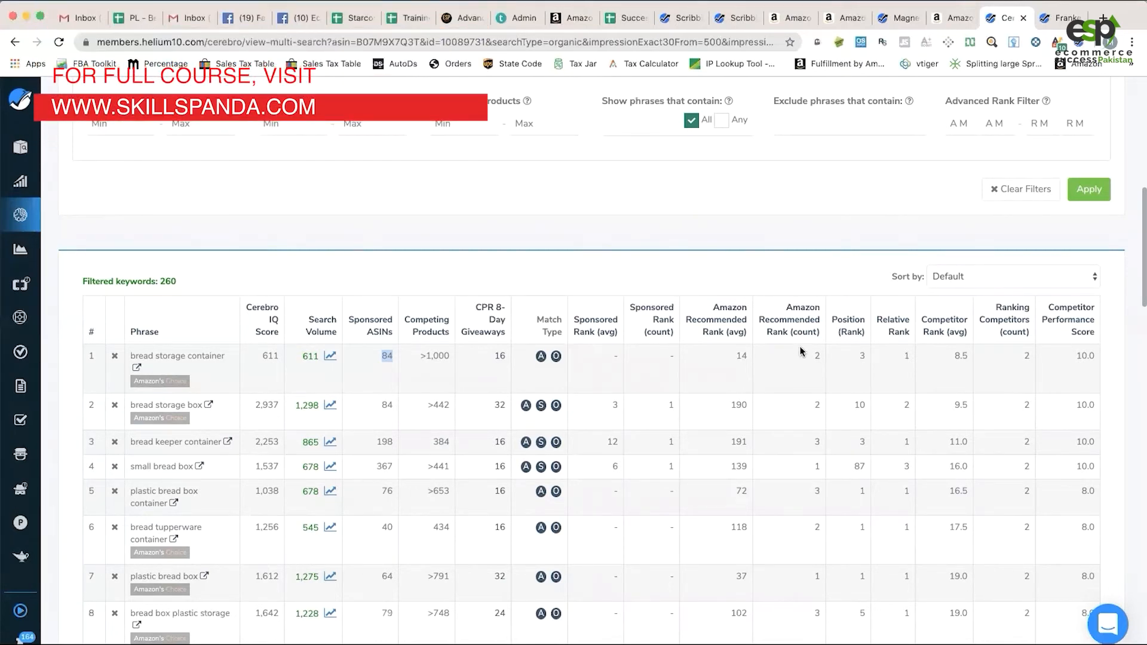
{"action": "scroll", "coordinate": [469, 371], "scroll_direction": "down", "scroll_amount": 5}
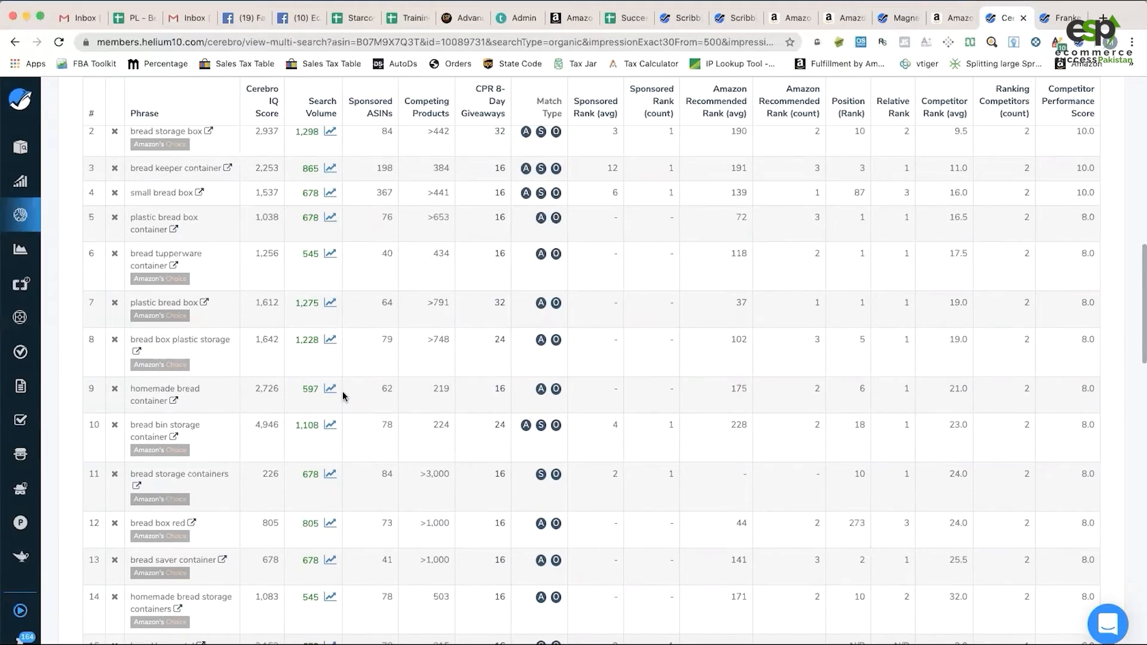
- Switch to the Magnet report and scan its keyword phrases and competing products figures
{"action": "left_click", "coordinate": [903, 21]}
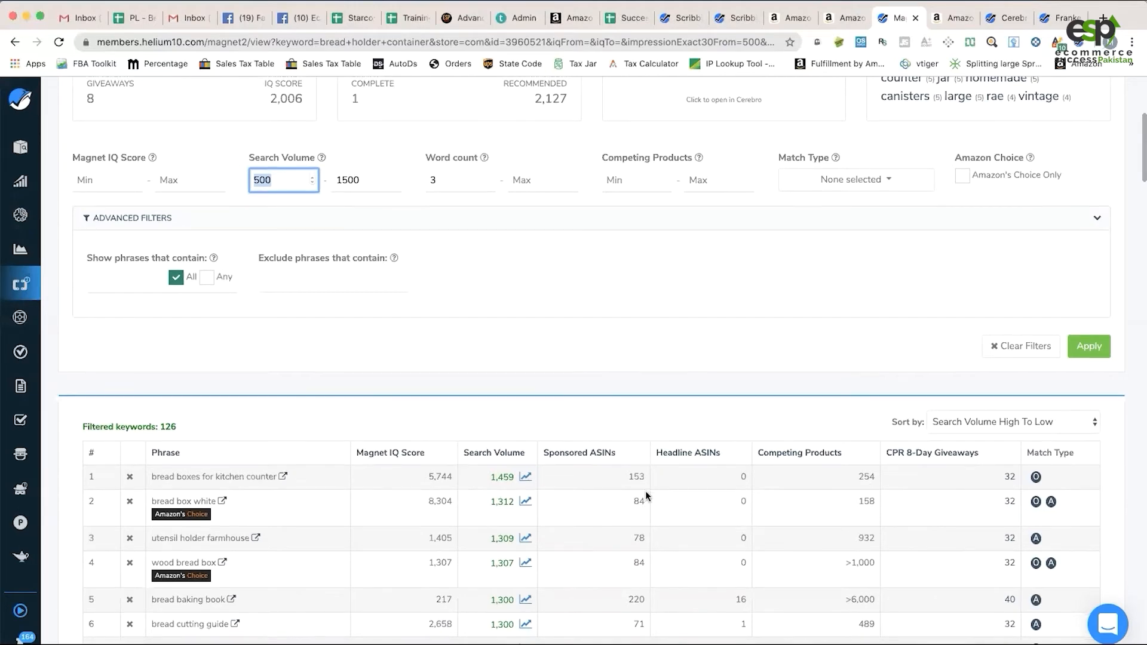
{"action": "scroll", "coordinate": [646, 495], "scroll_direction": "down", "scroll_amount": 3}
{"action": "scroll", "coordinate": [646, 495], "scroll_direction": "down", "scroll_amount": 10}
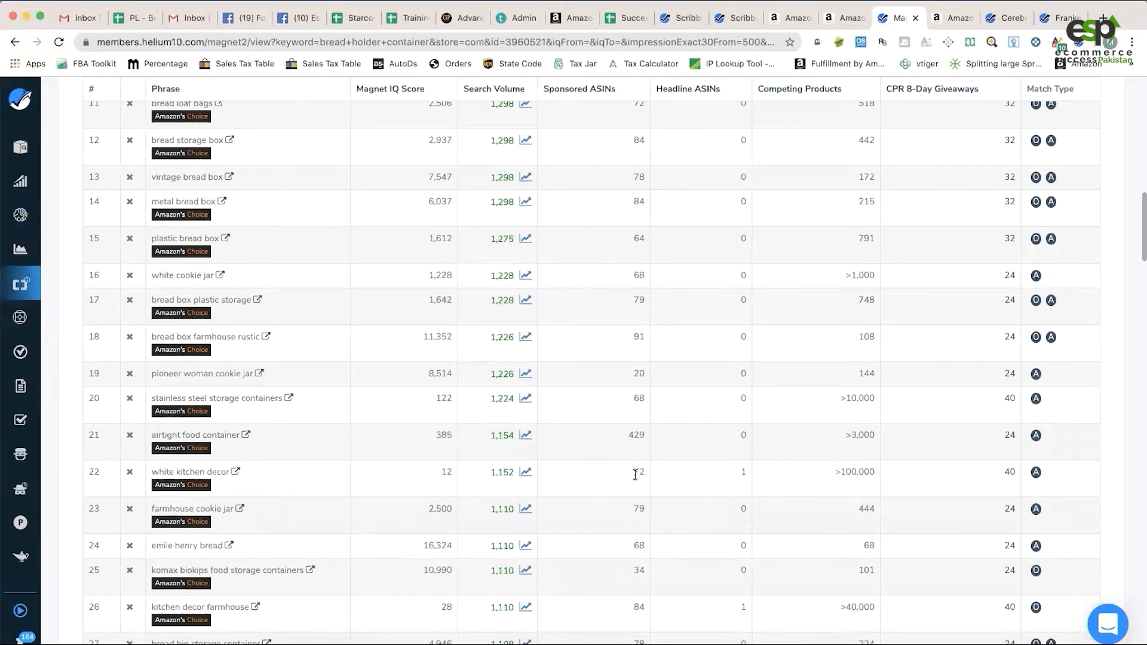
{"action": "scroll", "coordinate": [635, 476], "scroll_direction": "down", "scroll_amount": 5}
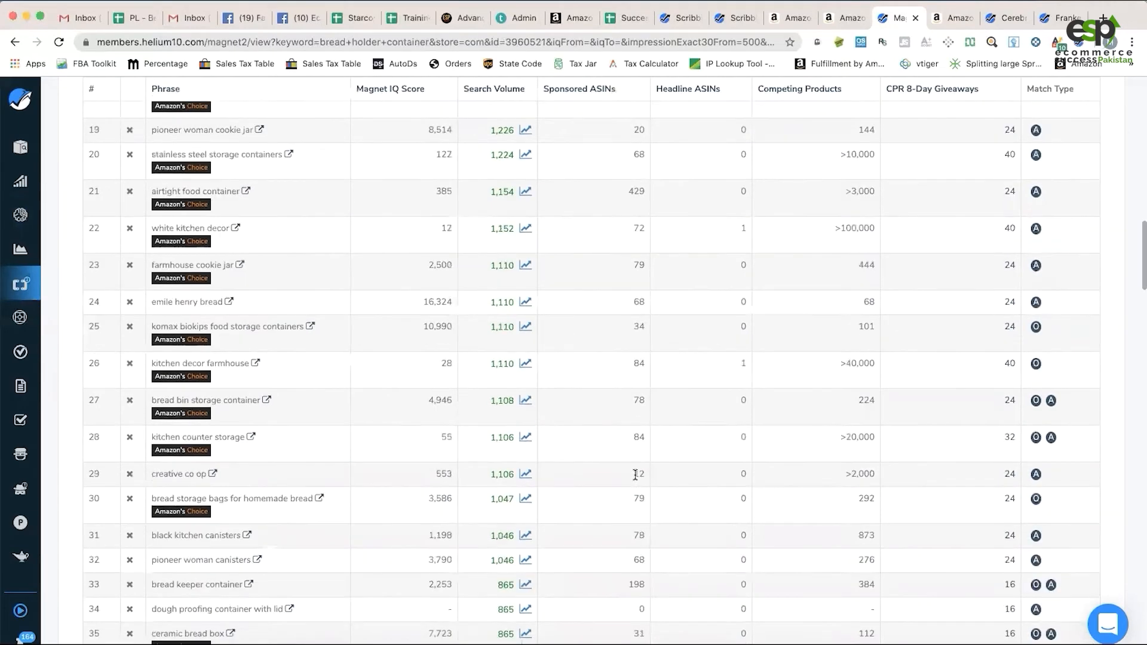
{"action": "scroll", "coordinate": [635, 475], "scroll_direction": "down", "scroll_amount": 1}
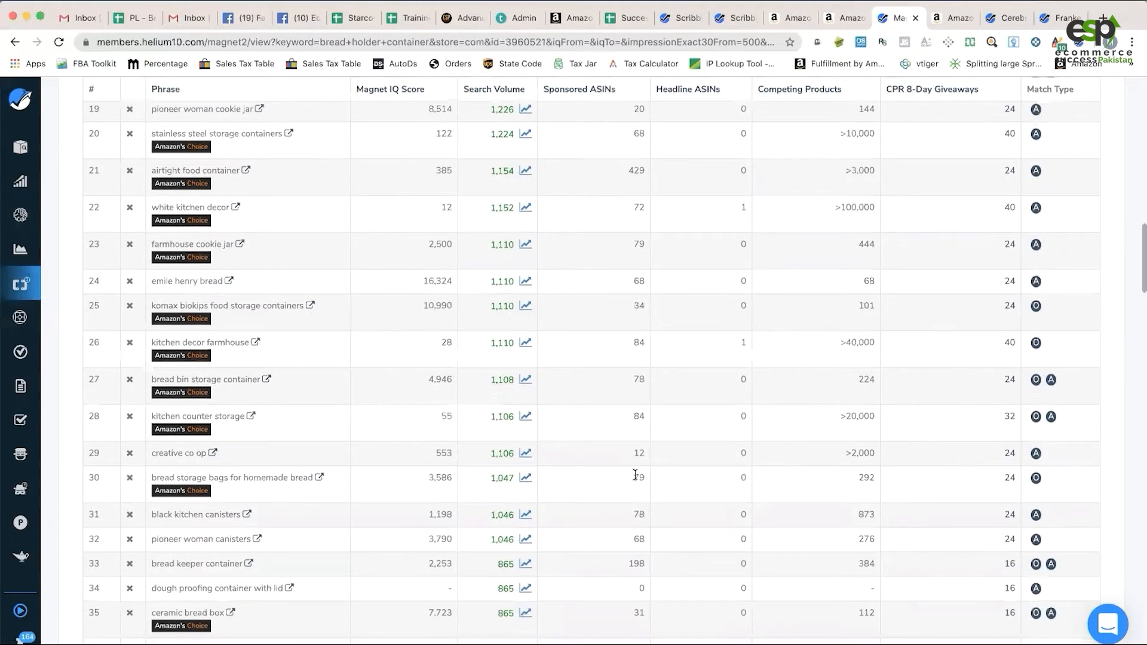
{"action": "scroll", "coordinate": [635, 475], "scroll_direction": "down", "scroll_amount": 8}
{"action": "scroll", "coordinate": [635, 475], "scroll_direction": "up", "scroll_amount": 20}
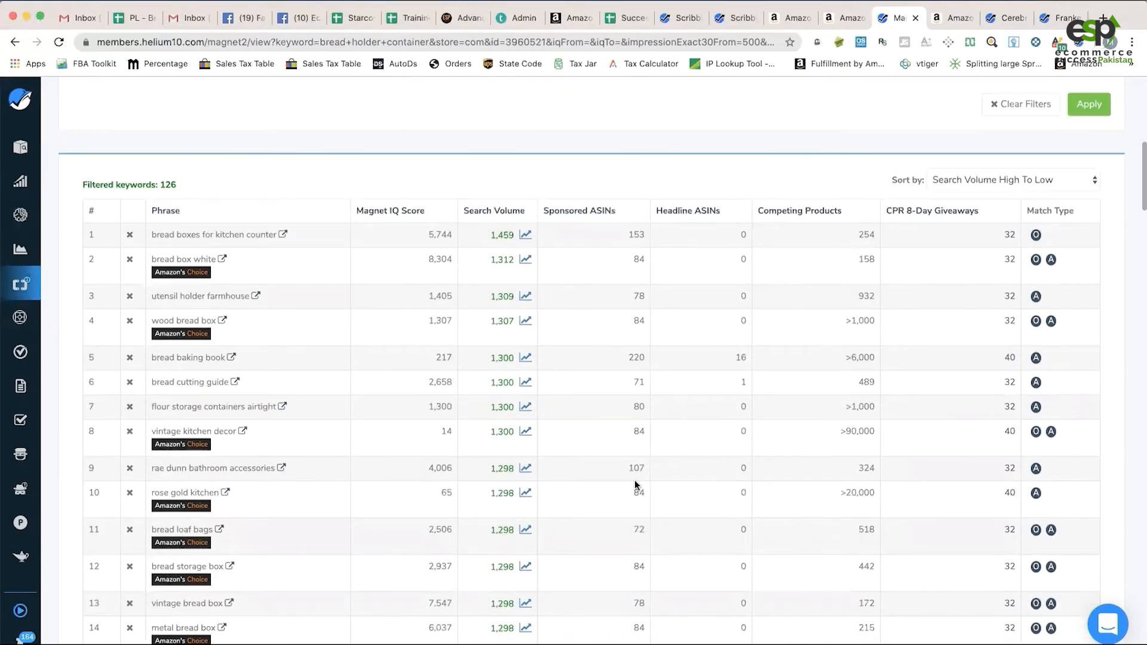
- Search the Magnet report for "ike" and read through the phrases from the Ikea storage bins keyword downward
{"action": "key", "text": "ctrl+f"}
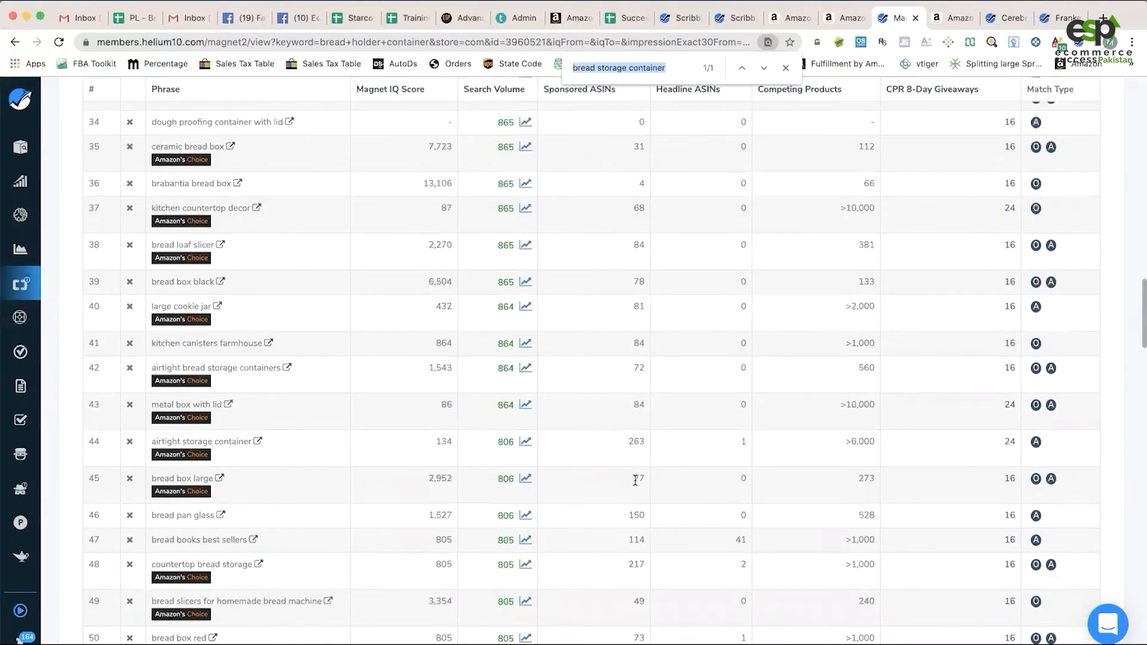
{"action": "type", "text": "ike"}
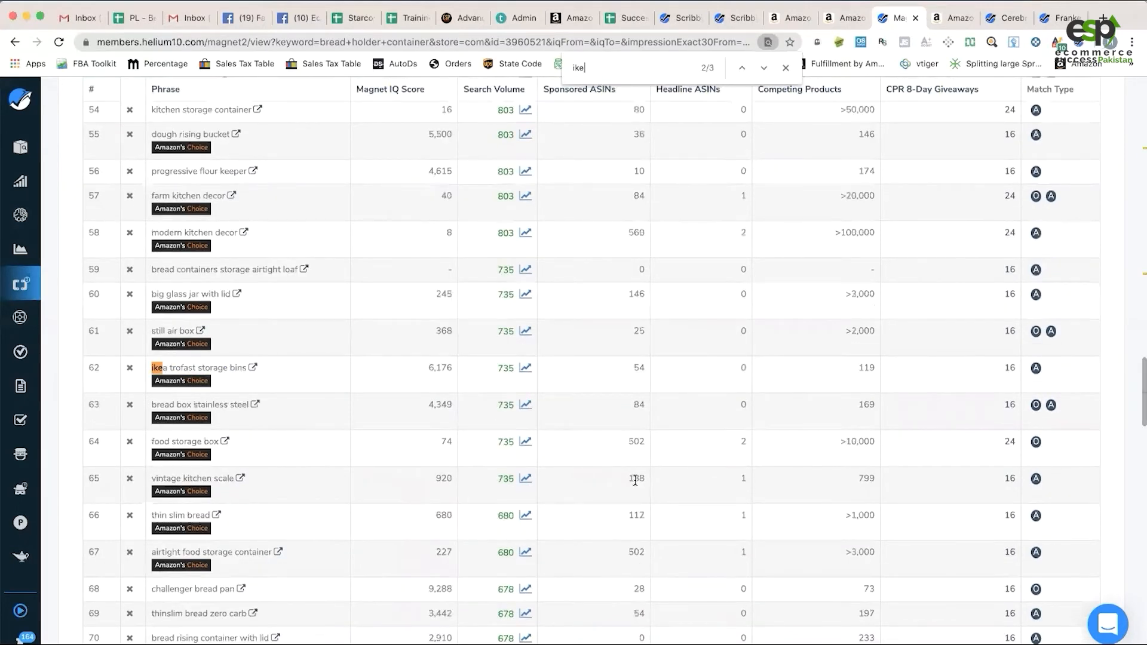
{"action": "key", "text": "Escape"}
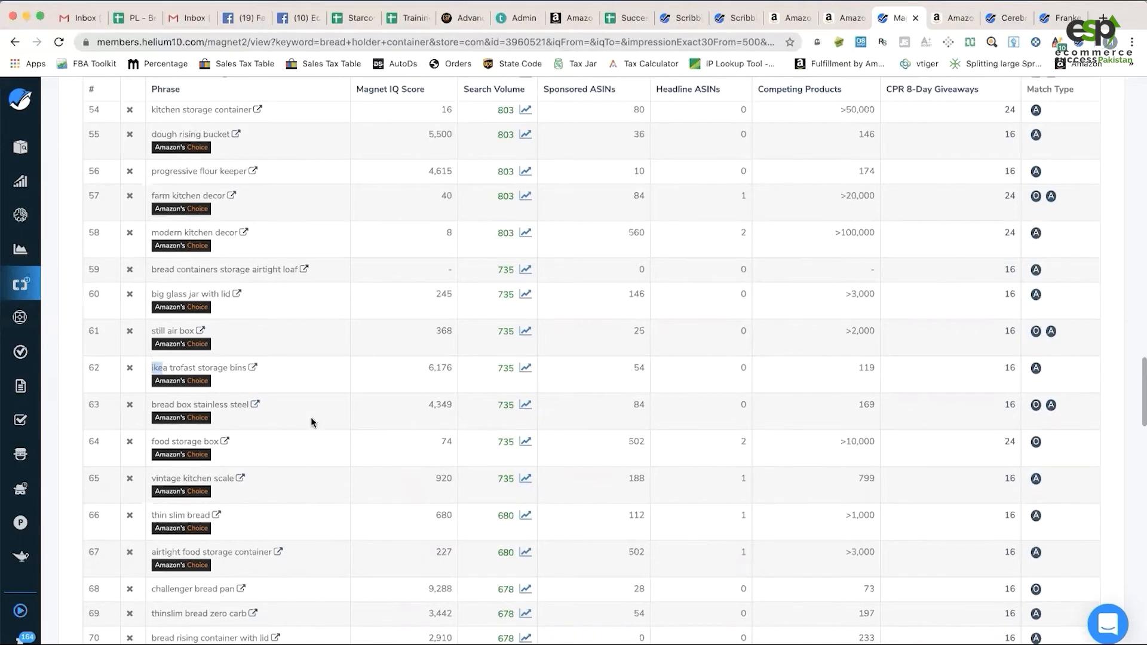
{"action": "scroll", "coordinate": [394, 522], "scroll_direction": "down", "scroll_amount": 3}
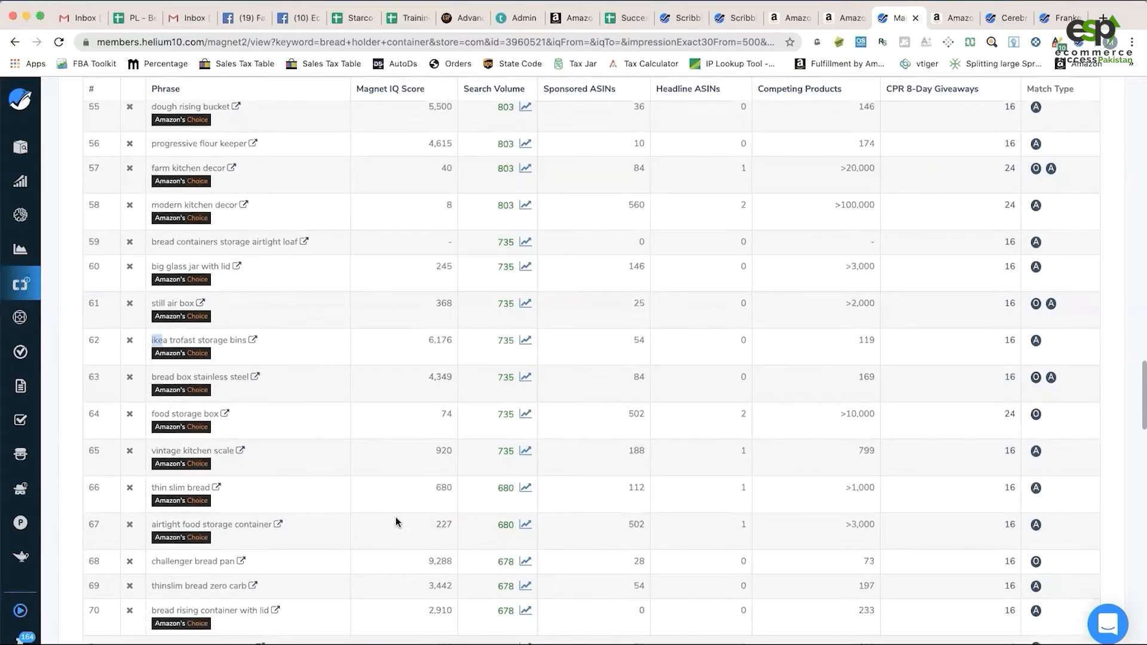
{"action": "scroll", "coordinate": [396, 521], "scroll_direction": "down", "scroll_amount": 2}
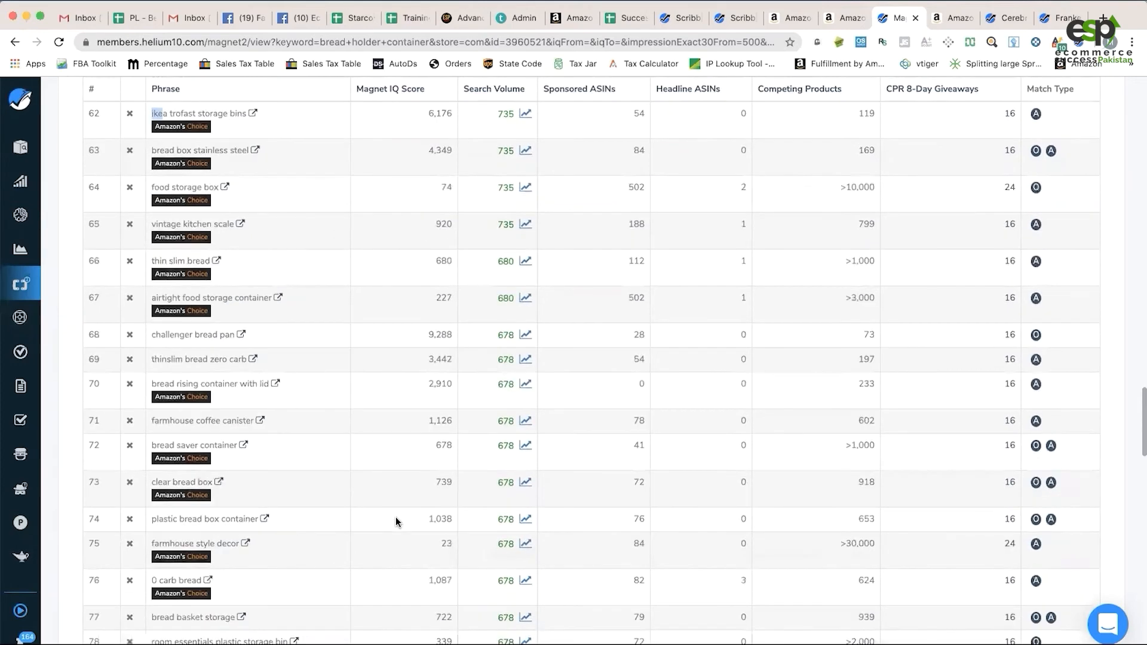
{"action": "scroll", "coordinate": [396, 522], "scroll_direction": "down", "scroll_amount": 4}
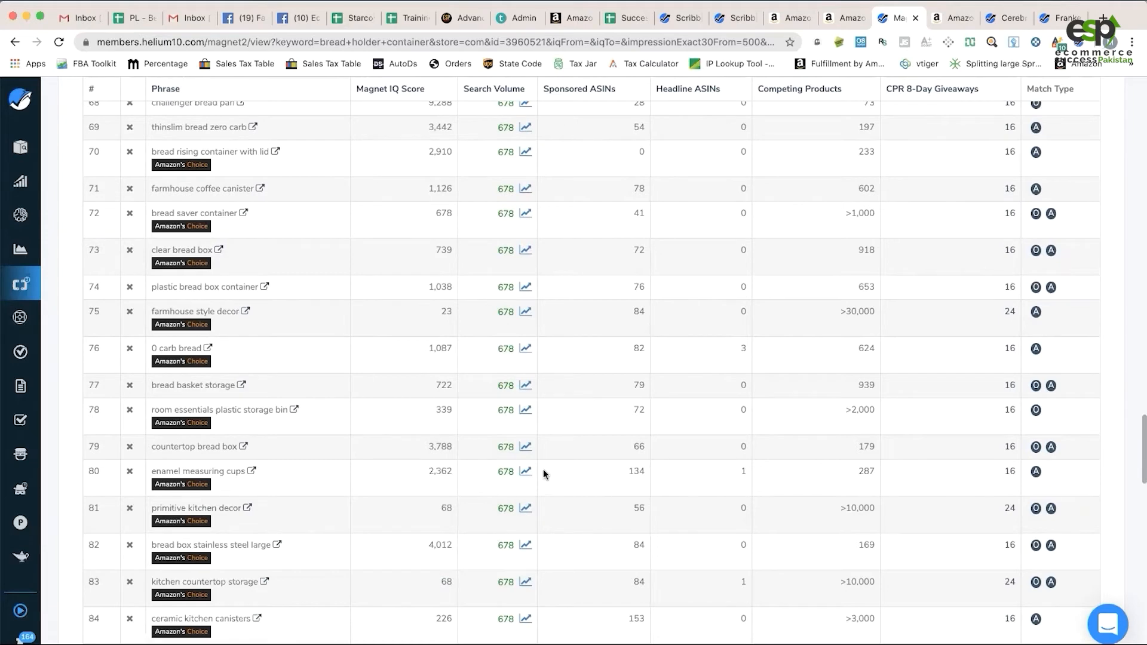
- Review the Magnet report's summary, search volume and word count filters, and the first part of its keyword list
{"action": "scroll", "coordinate": [544, 469], "scroll_direction": "up", "scroll_amount": 3}
{"action": "scroll", "coordinate": [555, 487], "scroll_direction": "up", "scroll_amount": 20}
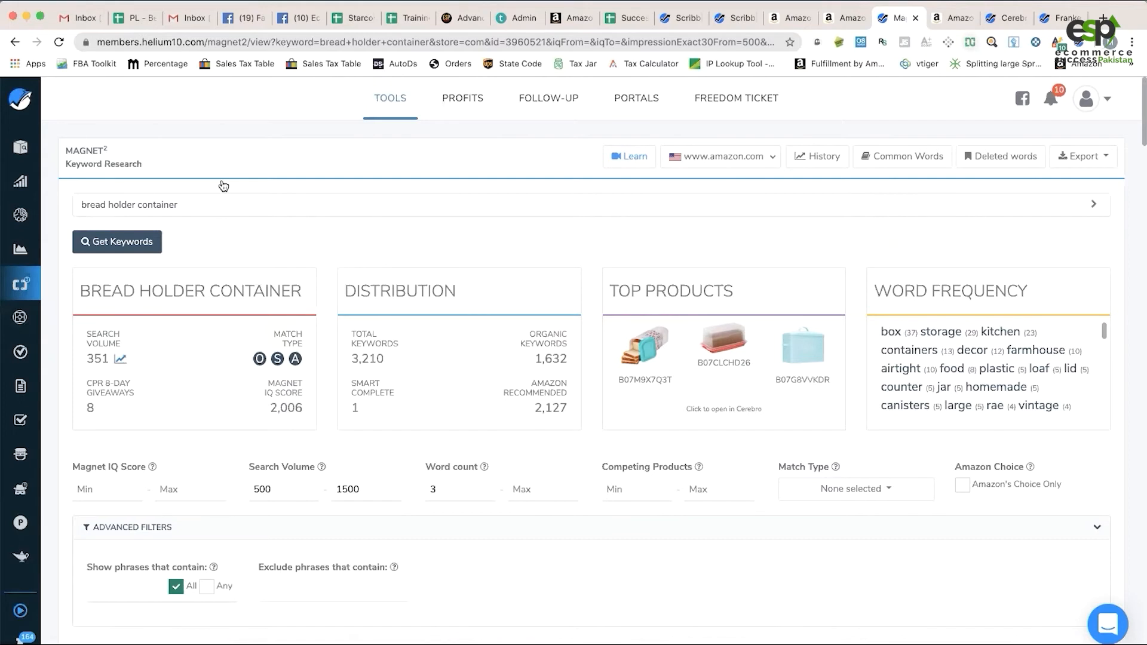
{"action": "mouse_move", "coordinate": [26, 293]}
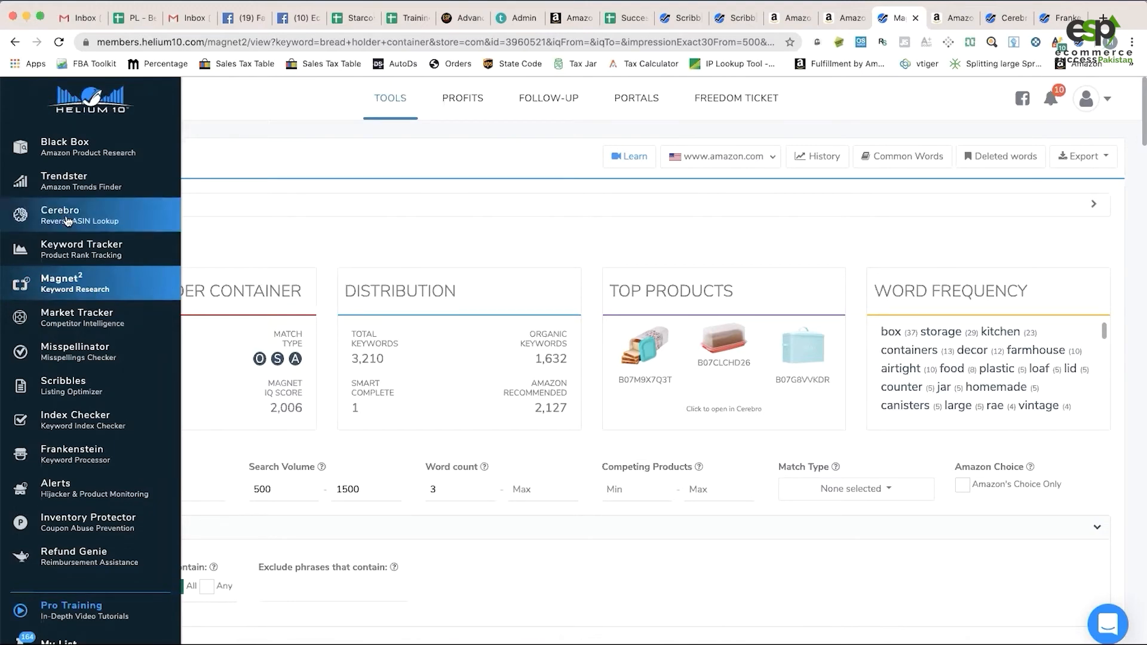
{"action": "scroll", "coordinate": [325, 324], "scroll_direction": "down", "scroll_amount": 9}
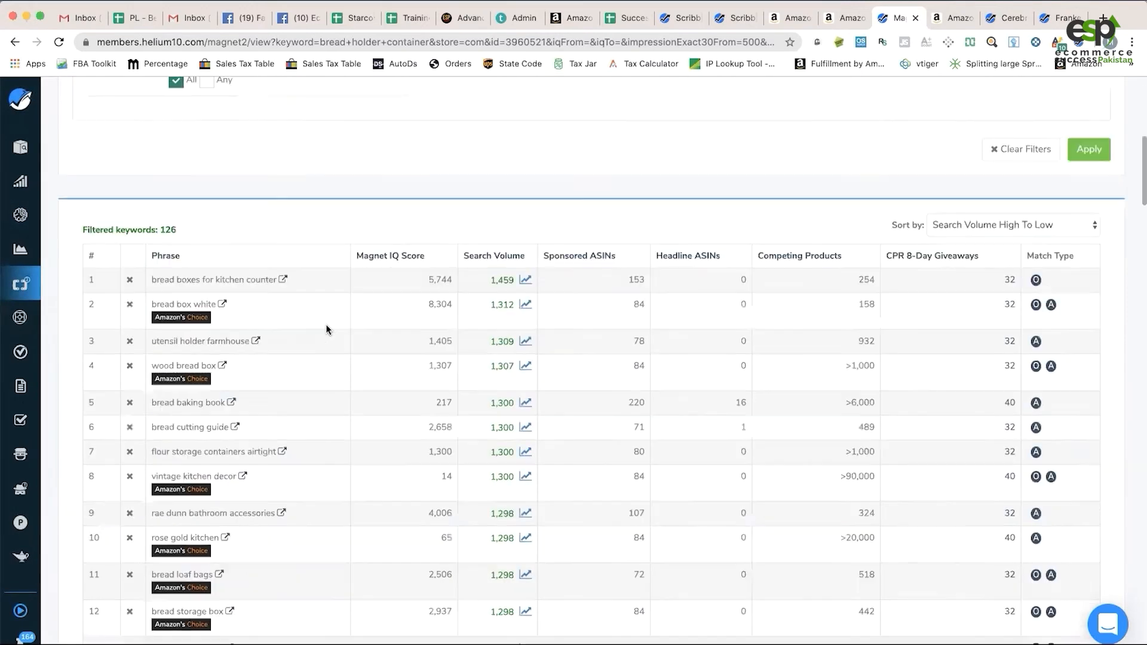
{"action": "scroll", "coordinate": [325, 328], "scroll_direction": "down", "scroll_amount": 3}
{"action": "scroll", "coordinate": [340, 341], "scroll_direction": "up", "scroll_amount": 12}
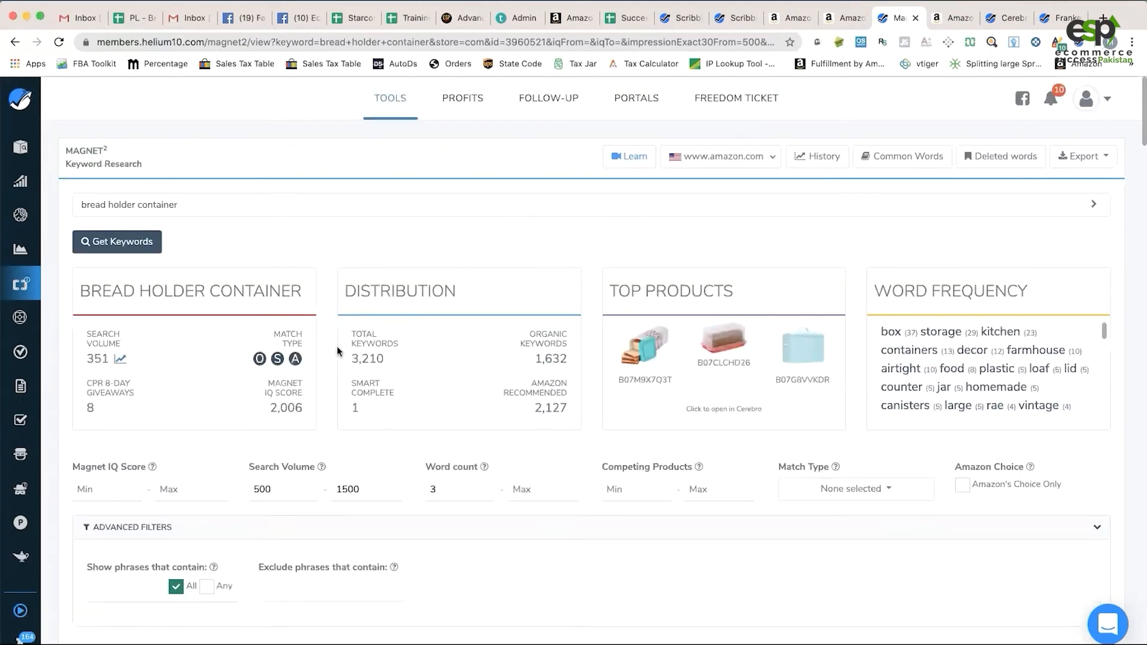
{"action": "scroll", "coordinate": [334, 356], "scroll_direction": "down", "scroll_amount": 1}
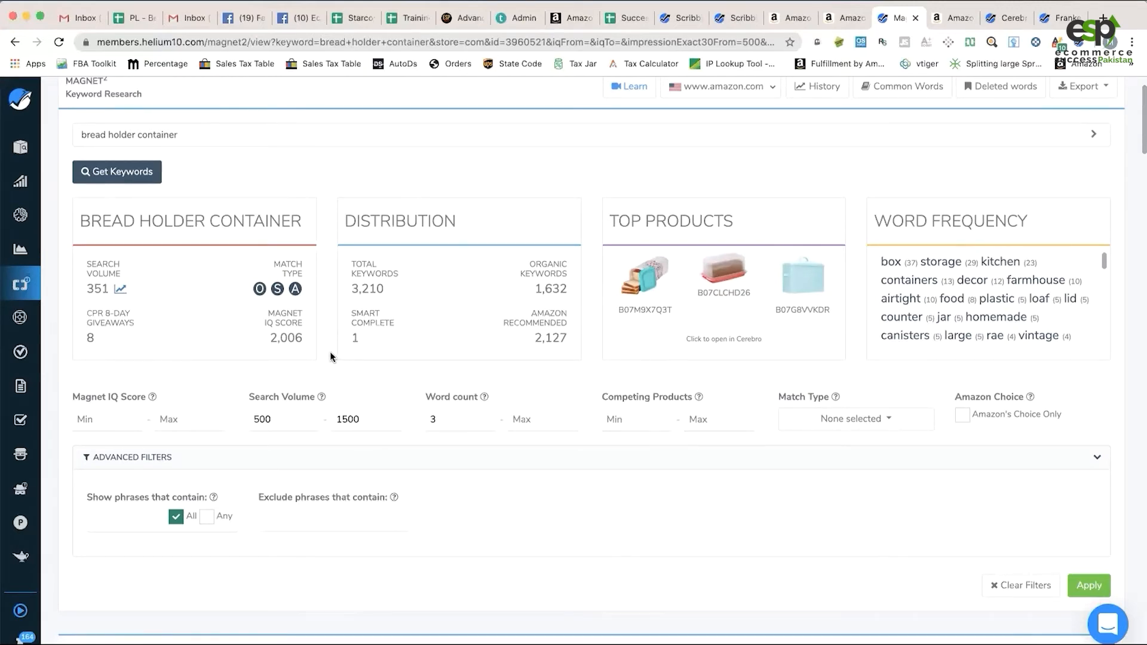
{"action": "scroll", "coordinate": [330, 357], "scroll_direction": "down", "scroll_amount": 10}
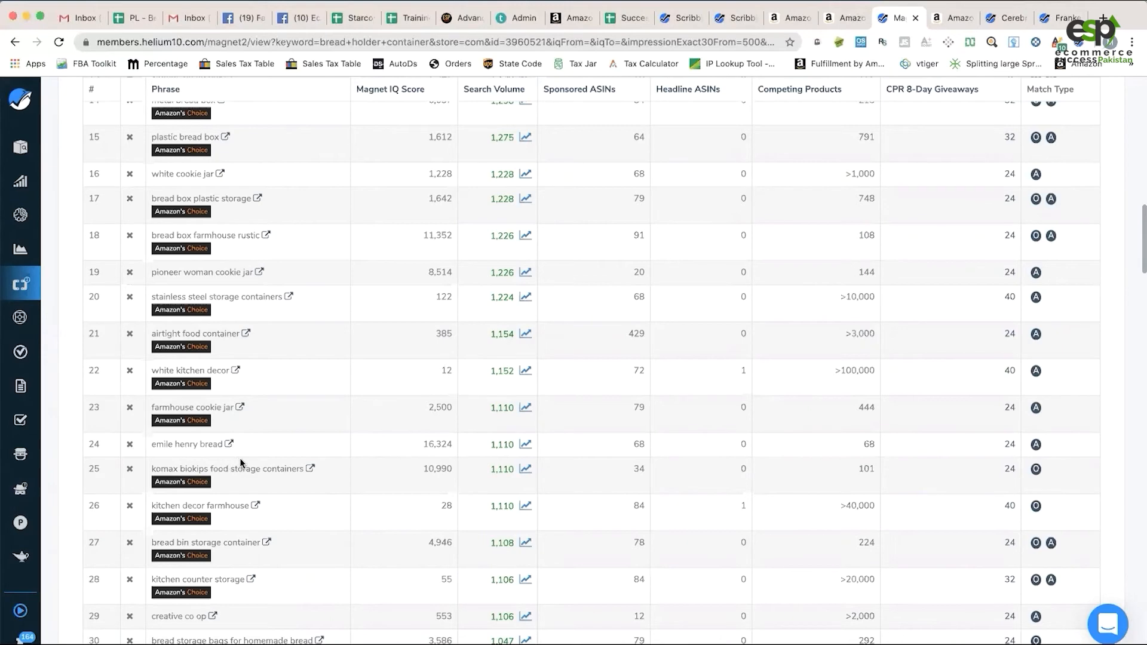
{"action": "scroll", "coordinate": [480, 463], "scroll_direction": "up", "scroll_amount": 15}
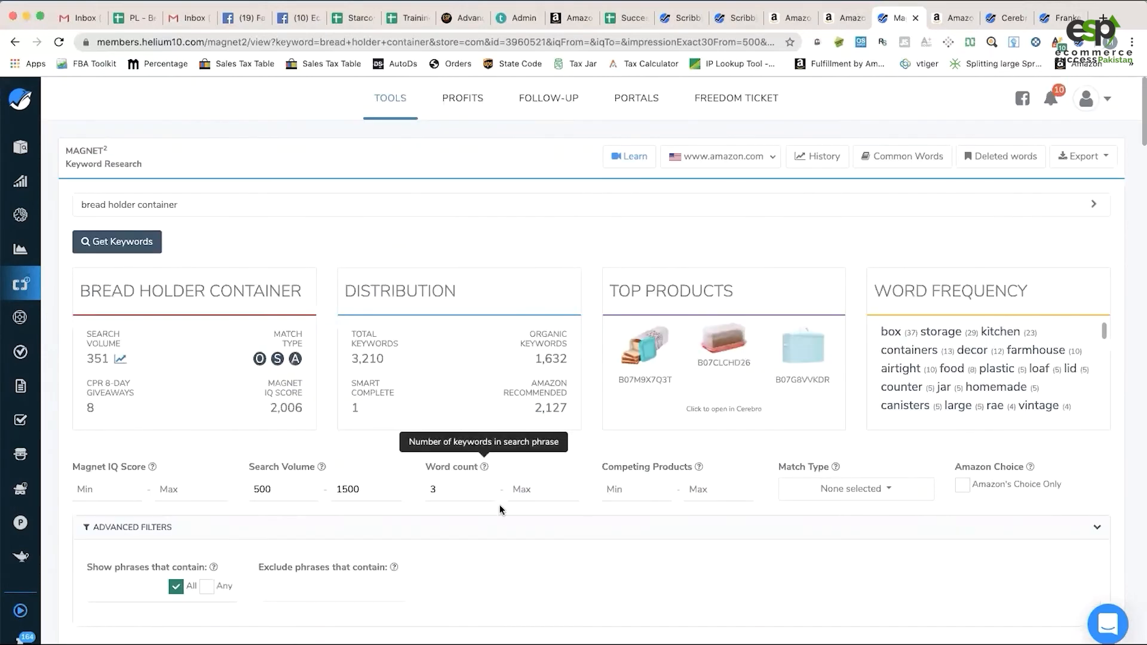
- Limit the Magnet keywords to a maximum of 150 competing products and apply the filter
{"action": "scroll", "coordinate": [534, 565], "scroll_direction": "down", "scroll_amount": 3}
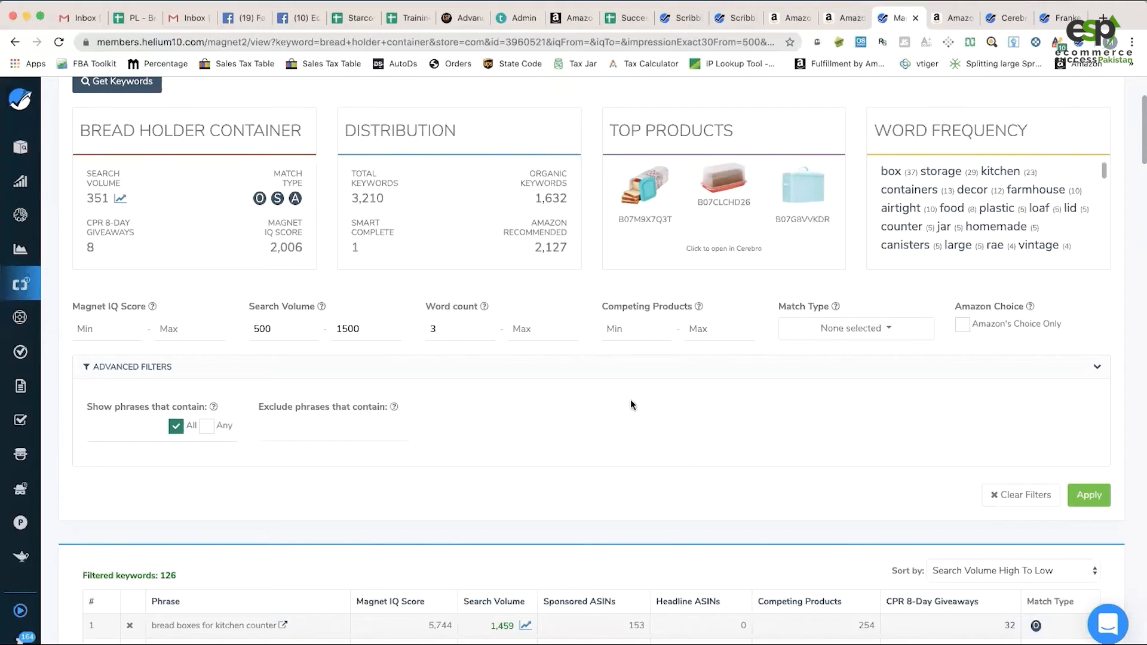
{"action": "left_click", "coordinate": [707, 329]}
{"action": "type", "text": "150"}
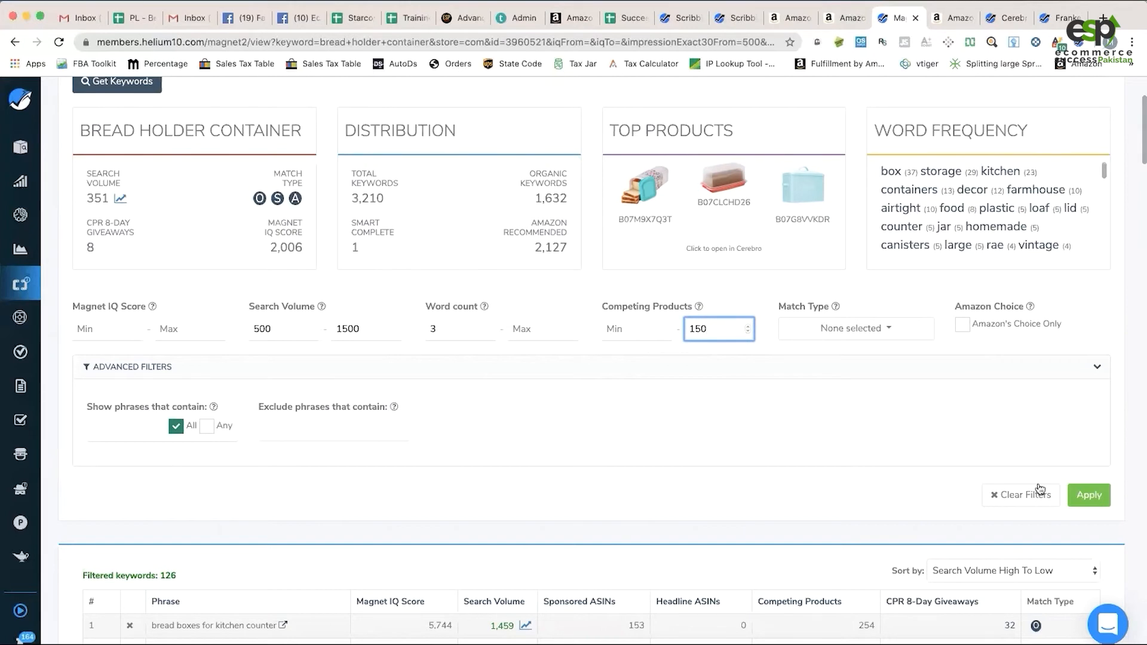
{"action": "left_click", "coordinate": [1092, 499]}
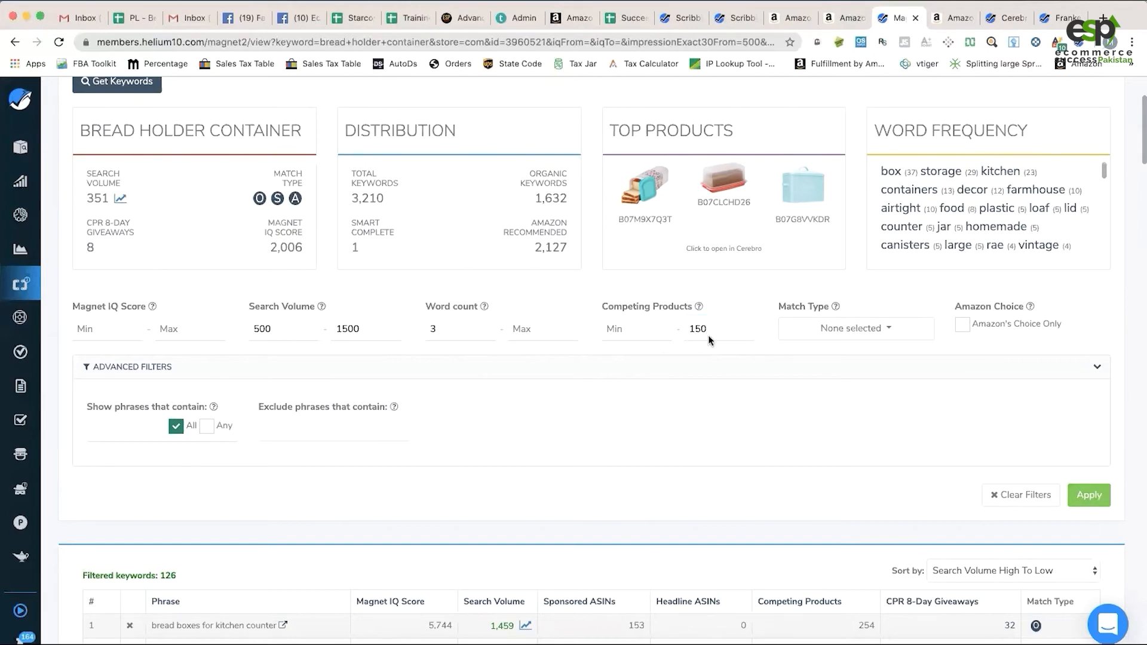
{"action": "left_click", "coordinate": [1104, 504]}
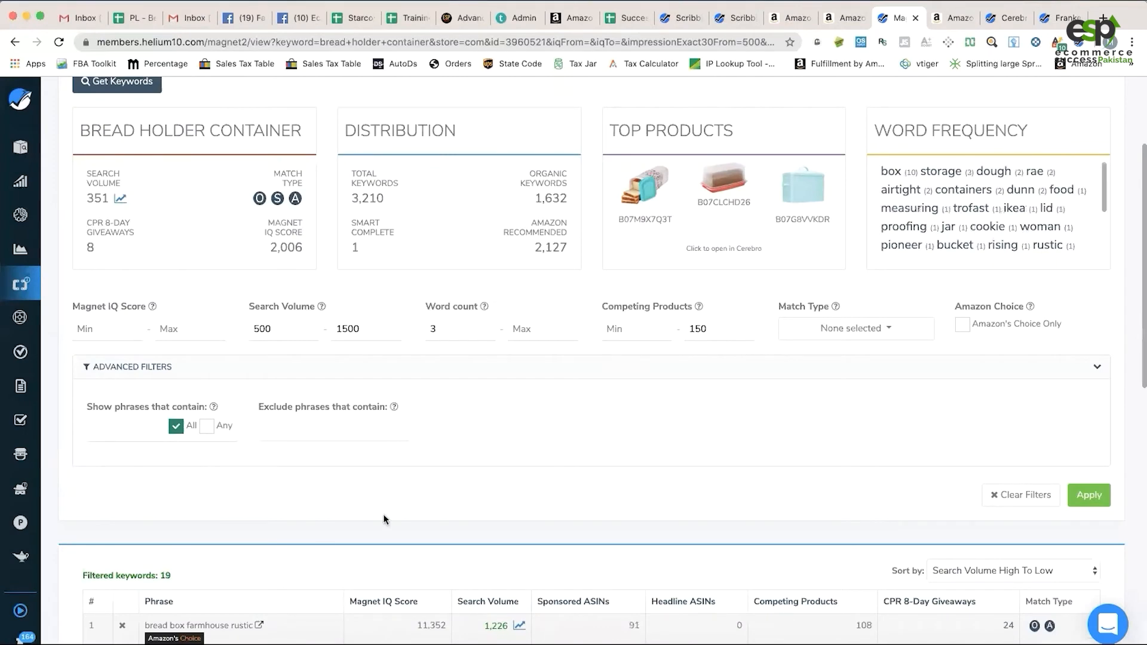
- Check the filtered Magnet keywords for relevance, including "ceramic bread box", "komax biokips food storage containers" and "pioneer woman cookie jar"
{"action": "scroll", "coordinate": [385, 519], "scroll_direction": "down", "scroll_amount": 10}
{"action": "scroll", "coordinate": [349, 530], "scroll_direction": "up", "scroll_amount": 5}
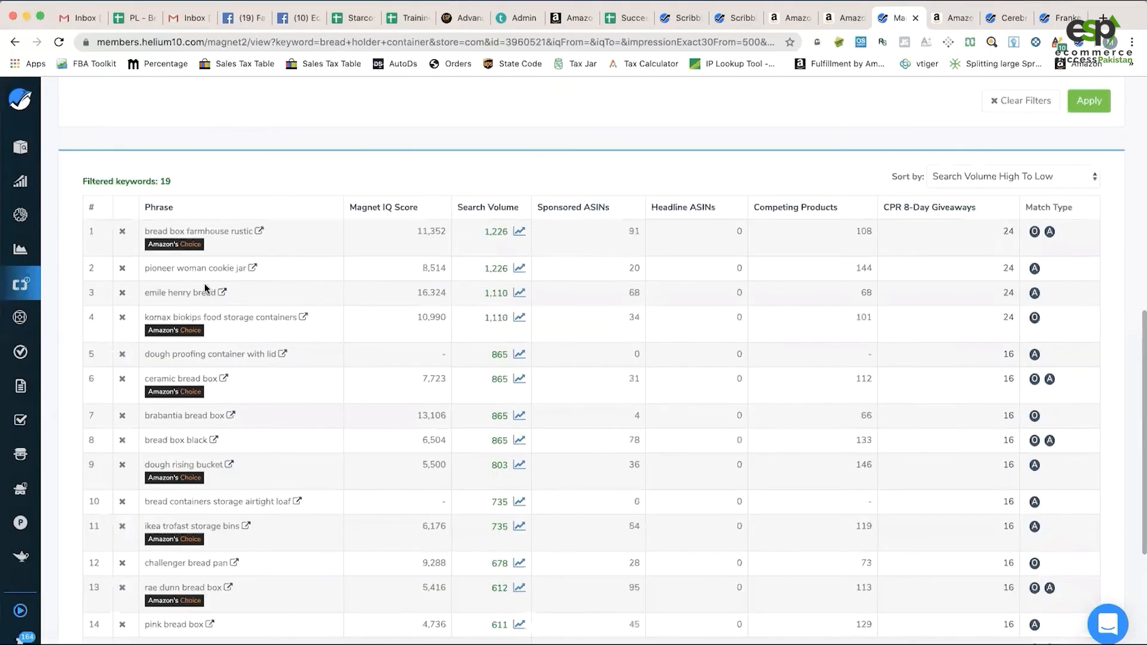
{"action": "left_click_drag", "start_coordinate": [143, 378], "coordinate": [211, 387]}
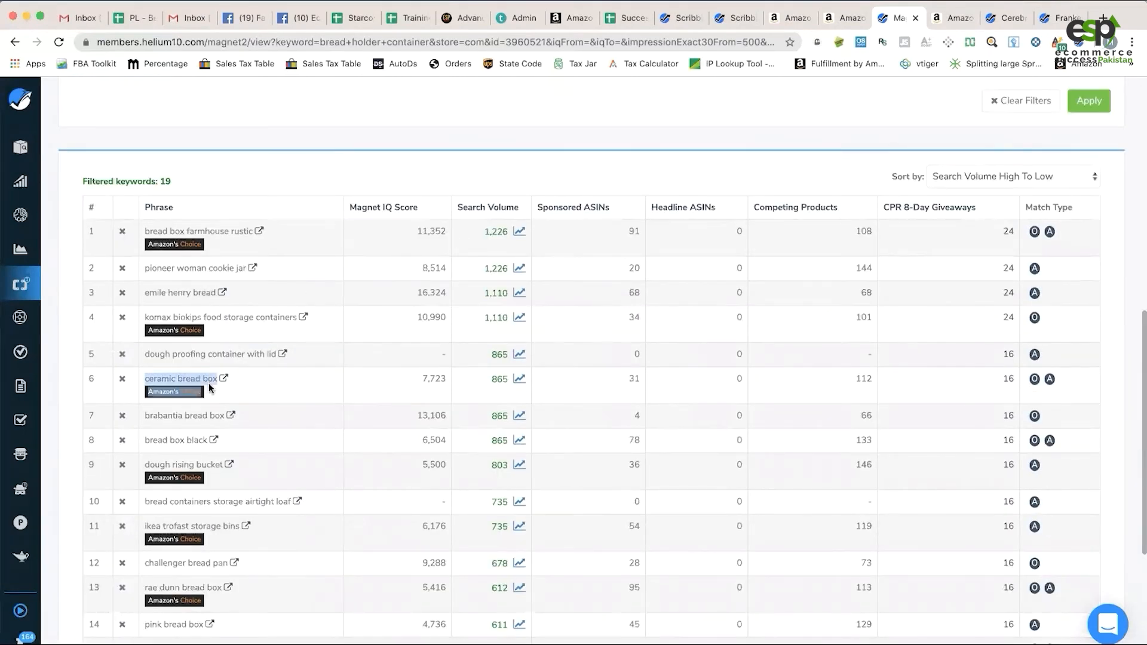
{"action": "left_click_drag", "start_coordinate": [149, 316], "coordinate": [247, 313]}
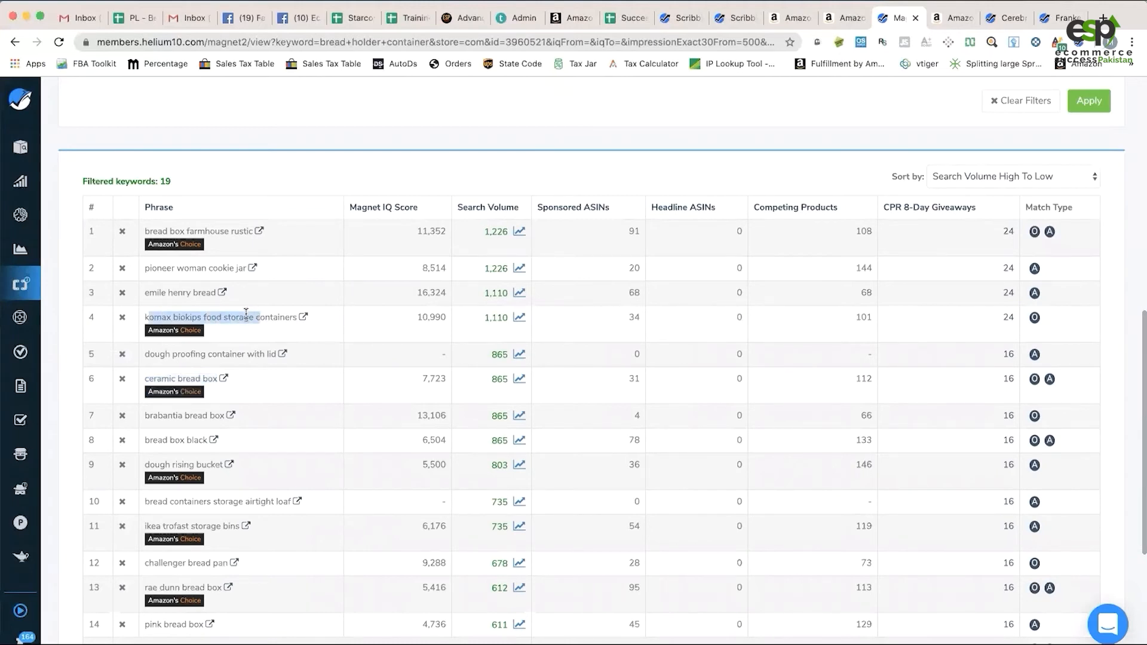
{"action": "left_click_drag", "start_coordinate": [150, 293], "coordinate": [202, 268]}
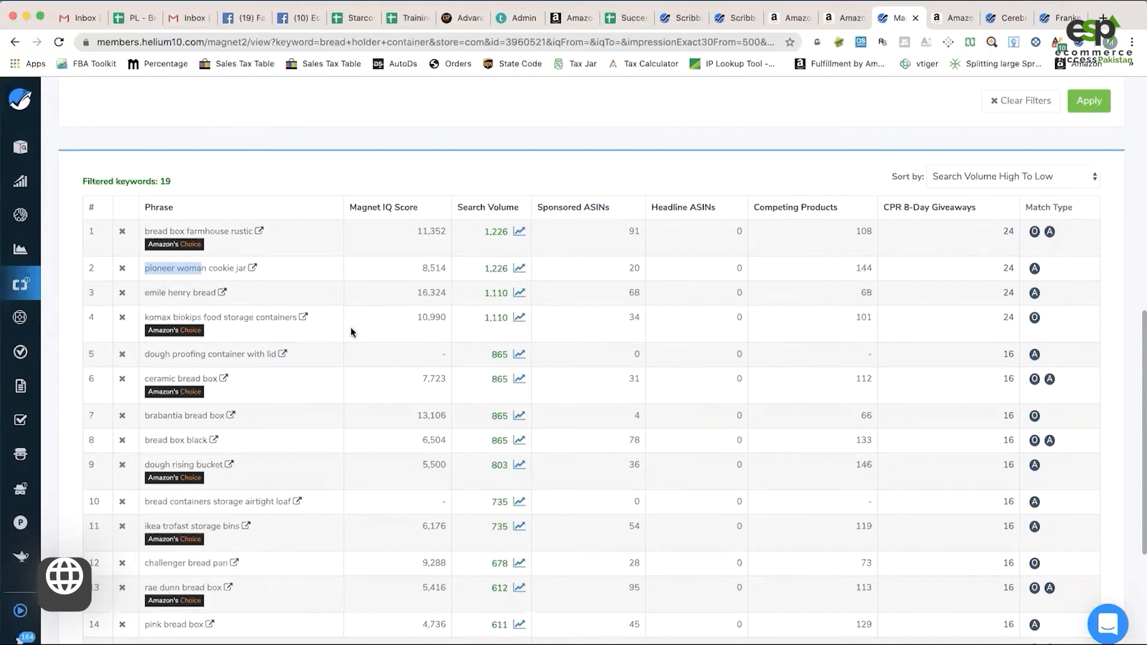
{"action": "scroll", "coordinate": [351, 332], "scroll_direction": "down", "scroll_amount": 5}
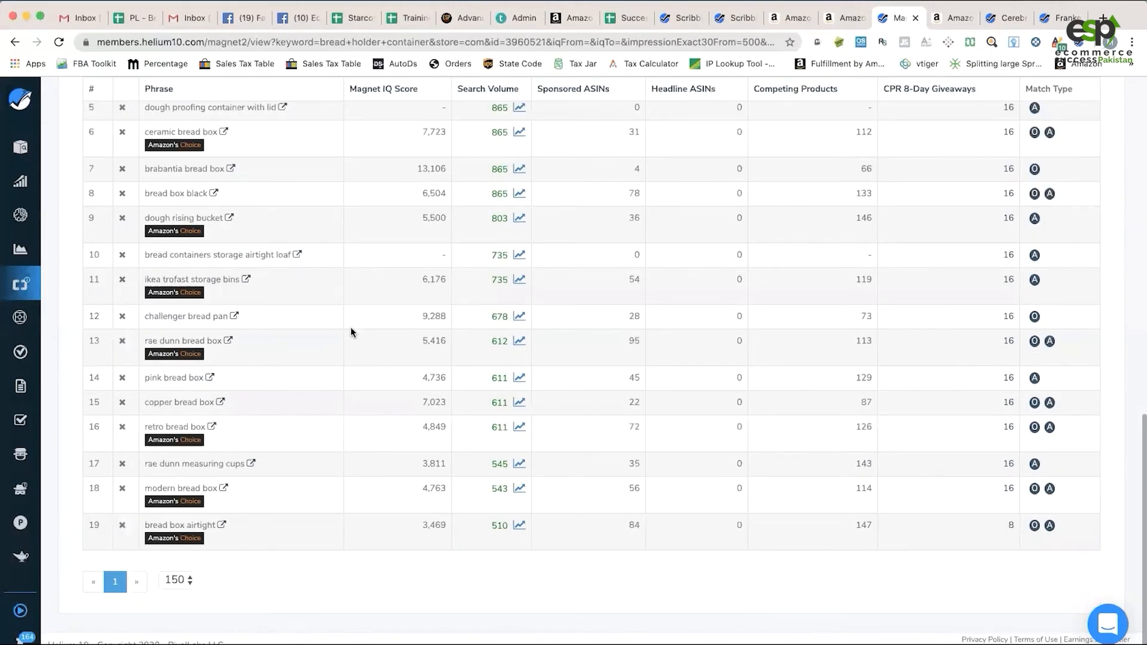
{"action": "scroll", "coordinate": [351, 328], "scroll_direction": "up", "scroll_amount": 8}
{"action": "scroll", "coordinate": [350, 333], "scroll_direction": "down", "scroll_amount": 8}
- Open the Amazon search results for "bread box airtight", browse the listed products and return to the Magnet report
{"action": "left_click", "coordinate": [219, 530]}
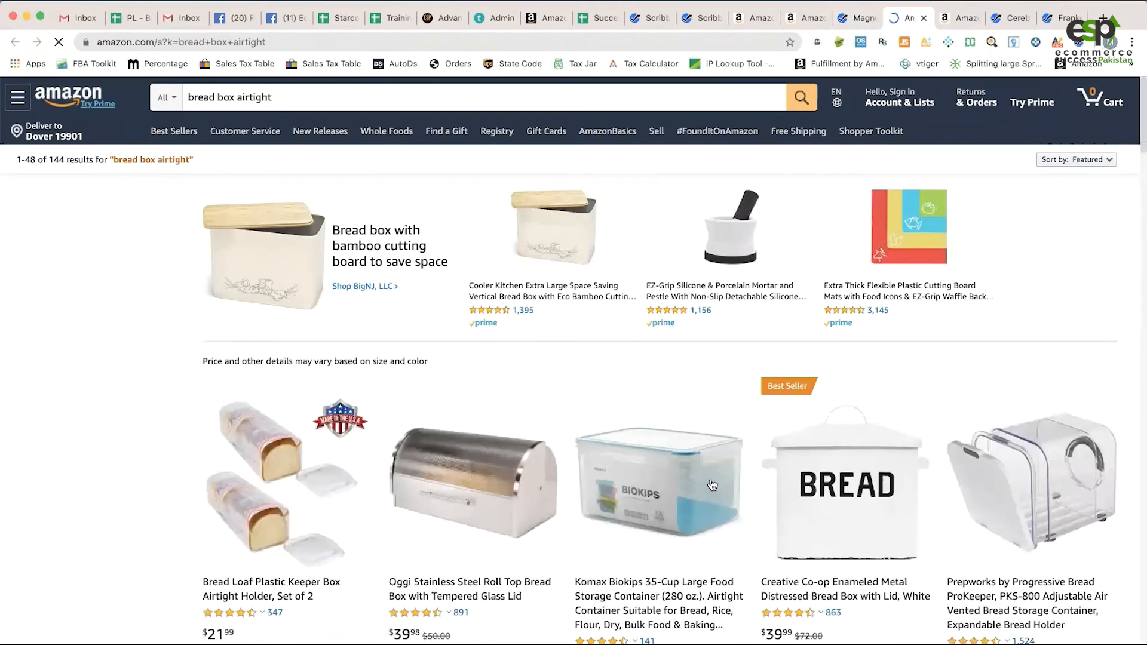
{"action": "scroll", "coordinate": [710, 484], "scroll_direction": "down", "scroll_amount": 5}
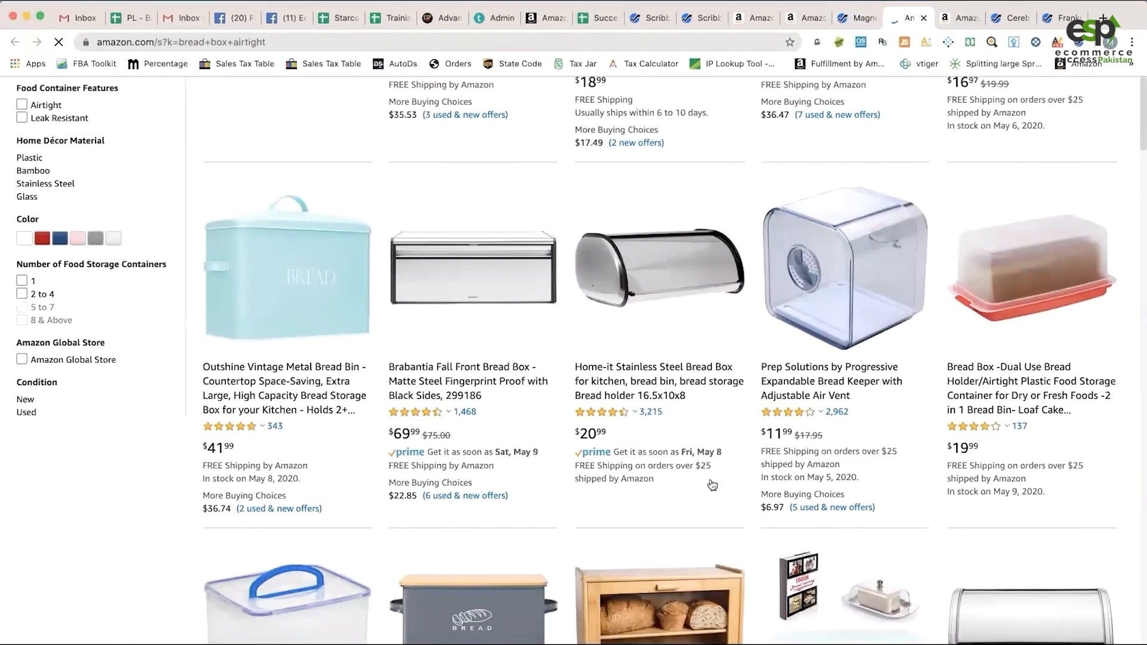
{"action": "scroll", "coordinate": [711, 484], "scroll_direction": "down", "scroll_amount": 5}
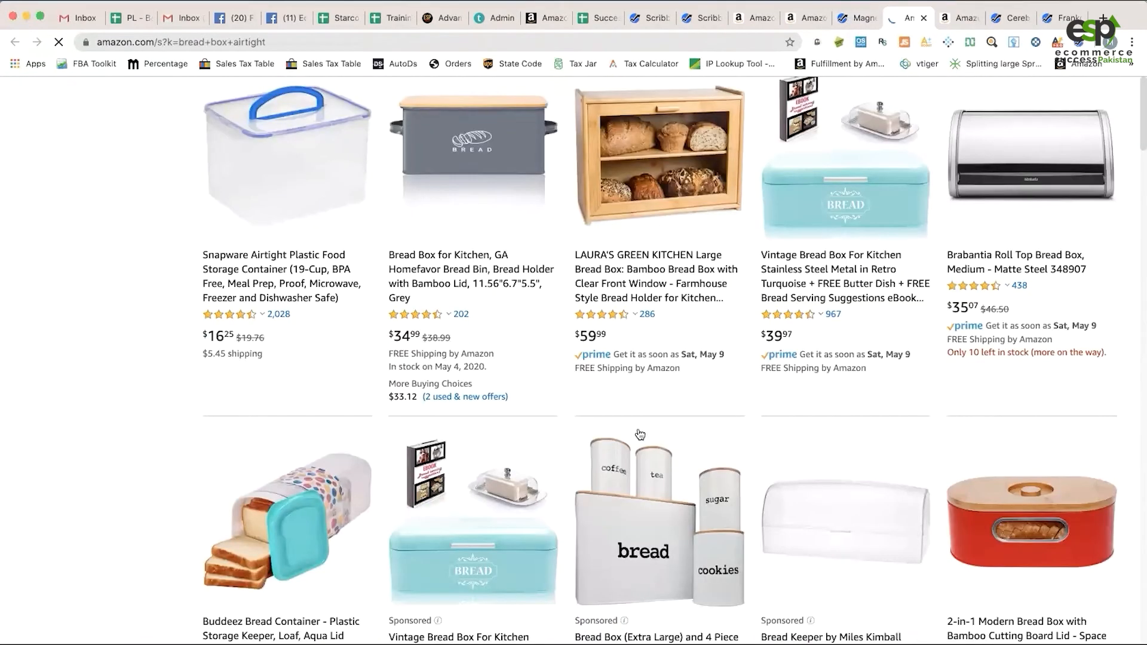
{"action": "scroll", "coordinate": [642, 434], "scroll_direction": "down", "scroll_amount": 7}
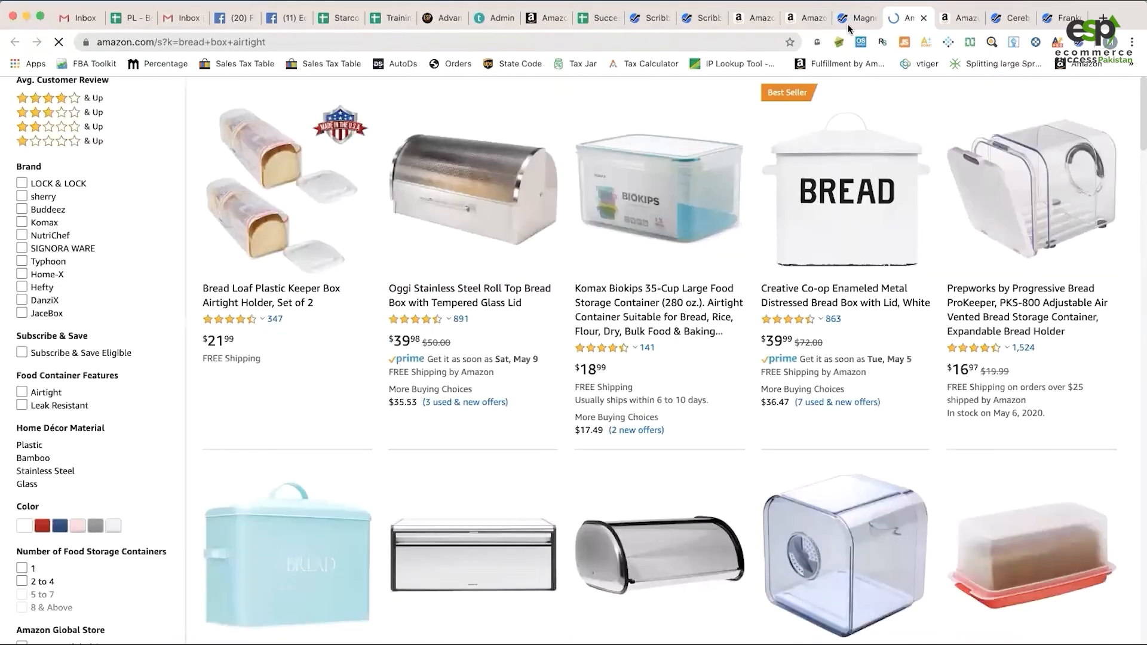
{"action": "left_click", "coordinate": [850, 27]}
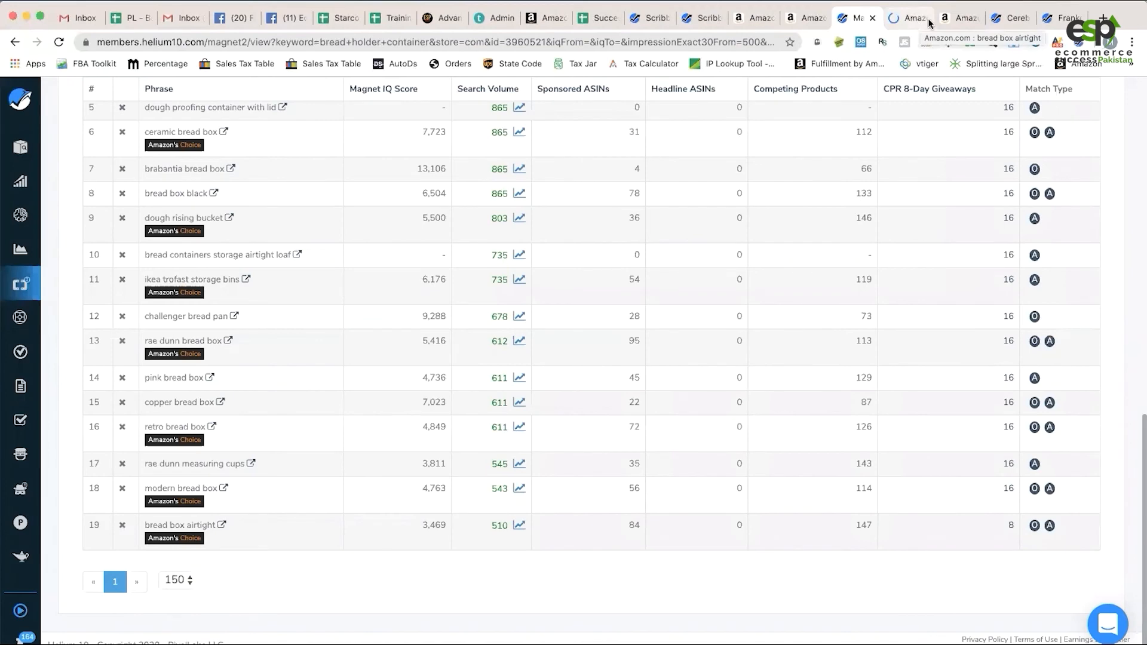
- Close the Amazon results for "bread box airtight" and check Magnet keywords such as "pink bread box" and "copper bread box" for relevance
{"action": "left_click", "coordinate": [915, 22]}
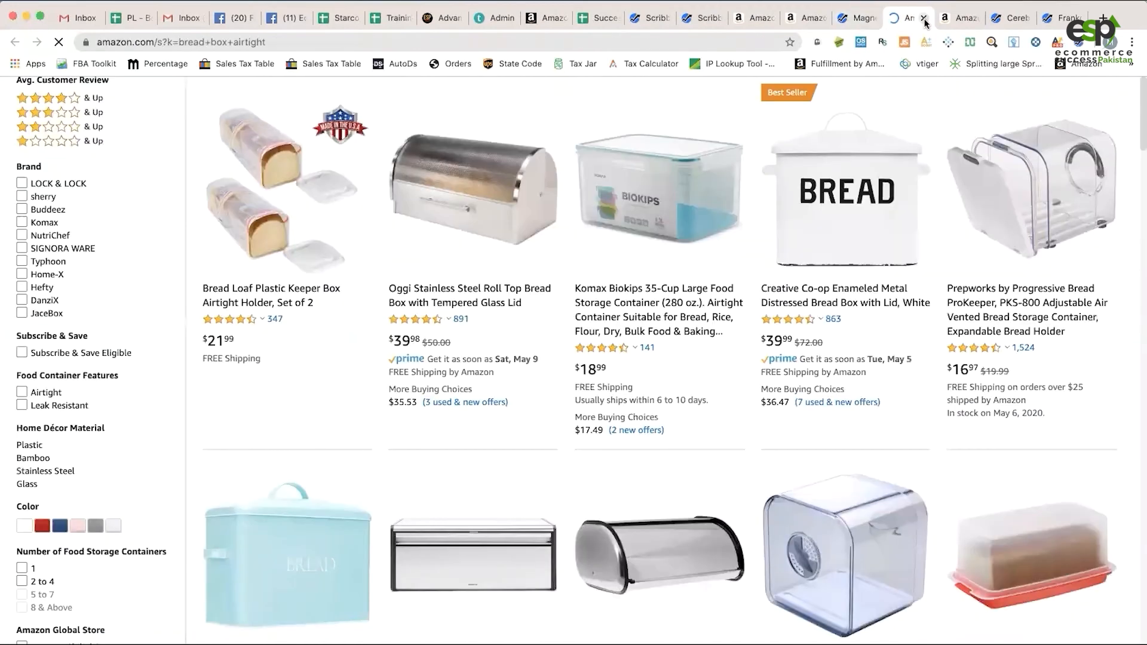
{"action": "left_click", "coordinate": [853, 21]}
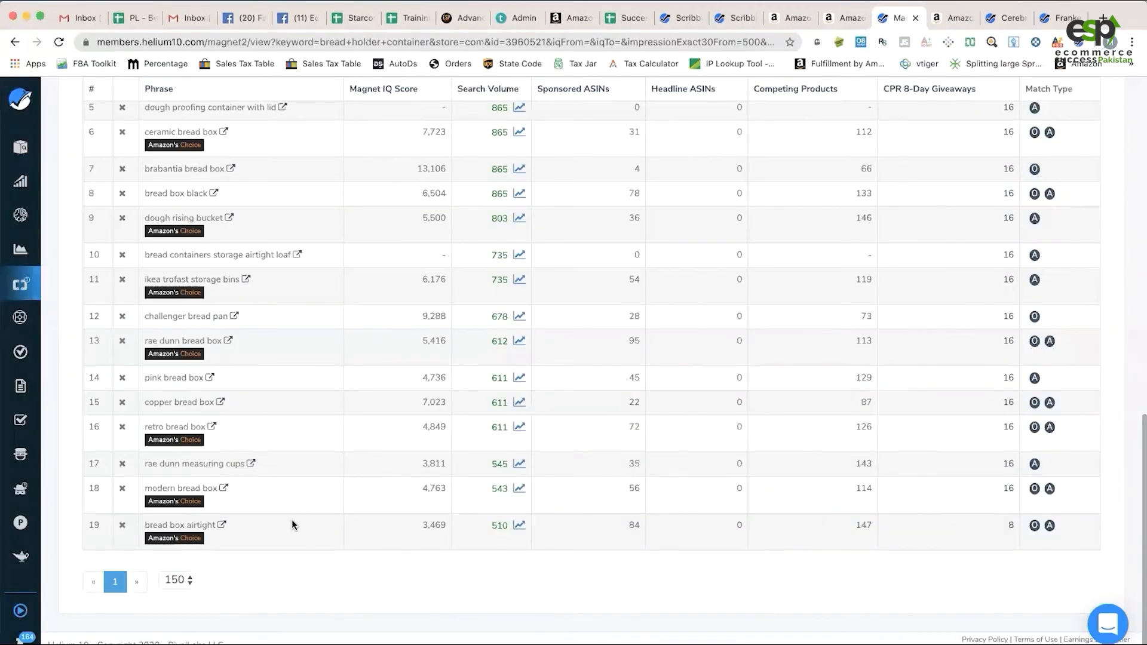
{"action": "scroll", "coordinate": [293, 524], "scroll_direction": "up", "scroll_amount": 2}
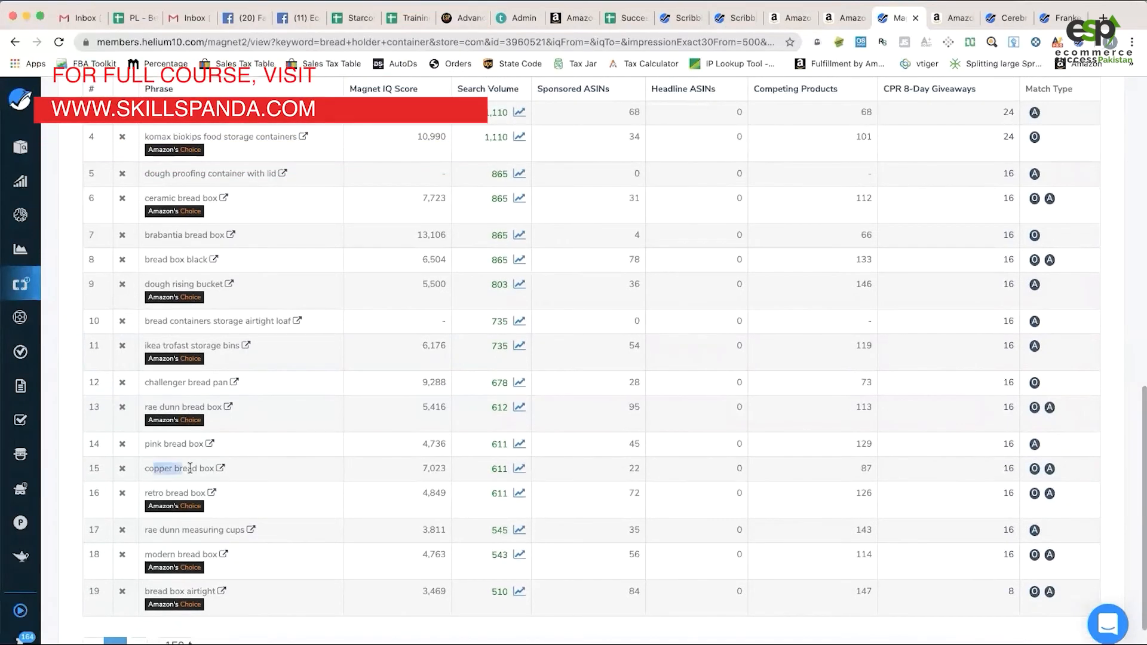
{"action": "left_click_drag", "start_coordinate": [150, 443], "coordinate": [199, 444]}
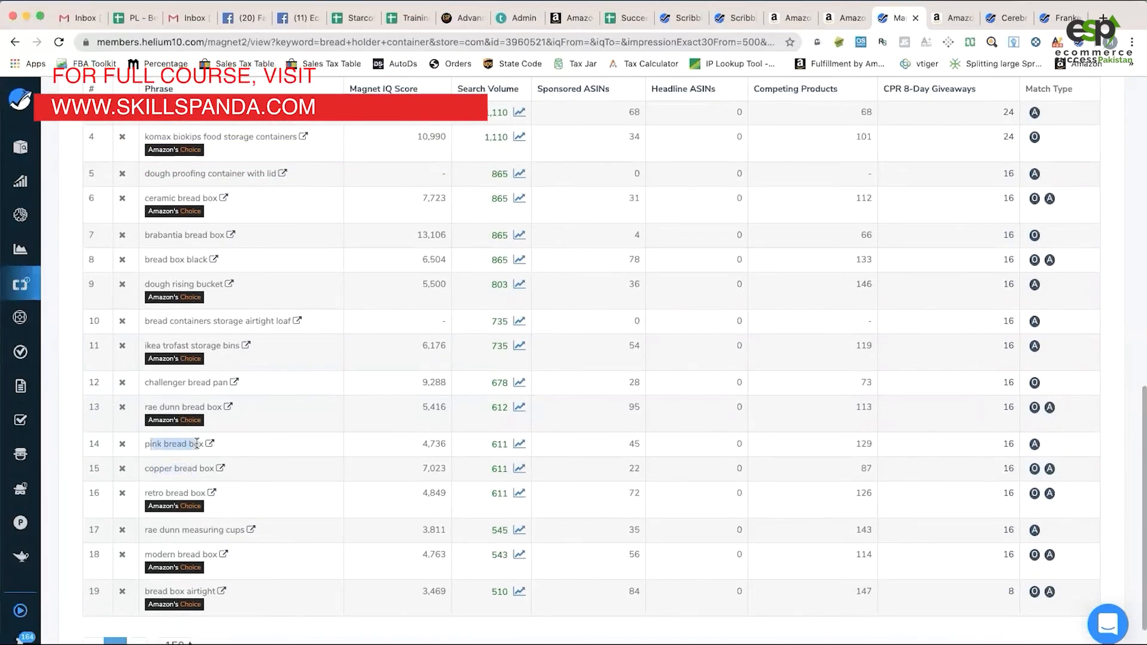
{"action": "left_click", "coordinate": [183, 444]}
{"action": "scroll", "coordinate": [310, 549], "scroll_direction": "up", "scroll_amount": 1}
{"action": "scroll", "coordinate": [304, 547], "scroll_direction": "up", "scroll_amount": 1}
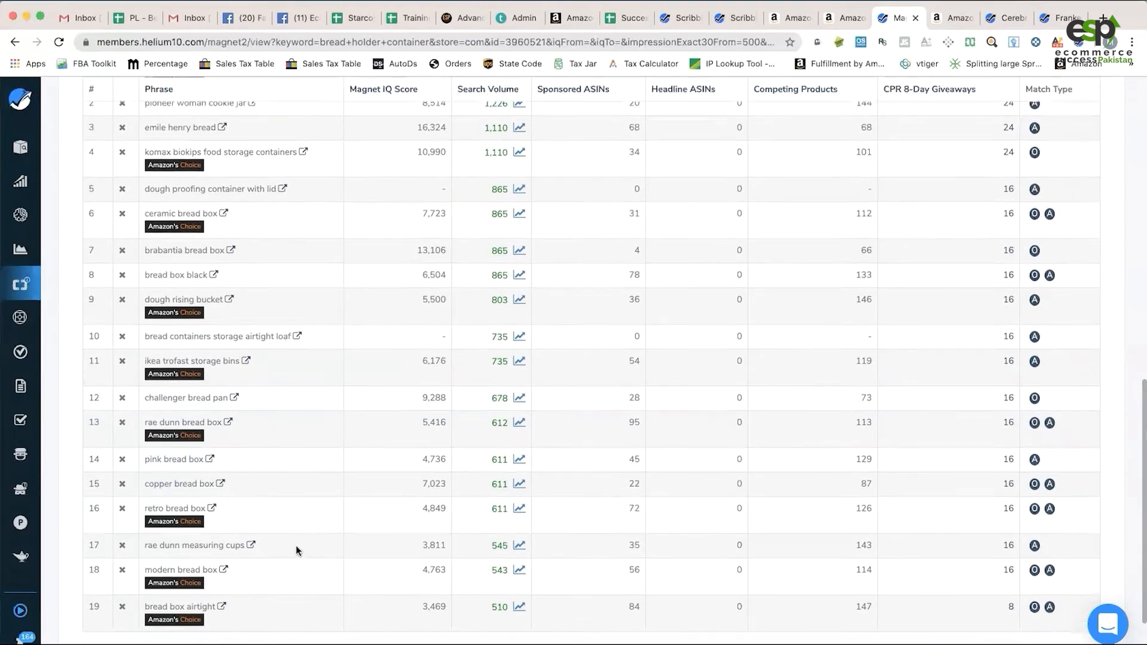
{"action": "scroll", "coordinate": [262, 390], "scroll_direction": "up", "scroll_amount": 3}
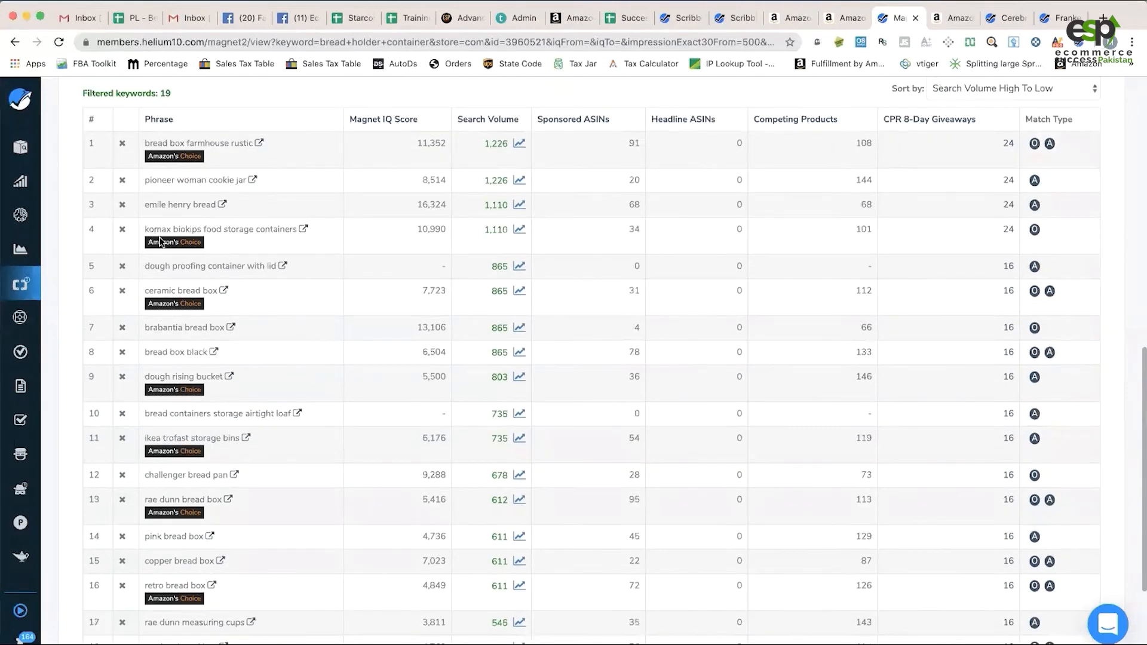
- Raise the Magnet report's maximum competing products to 200 and apply the filter
{"action": "scroll", "coordinate": [681, 356], "scroll_direction": "up", "scroll_amount": 10}
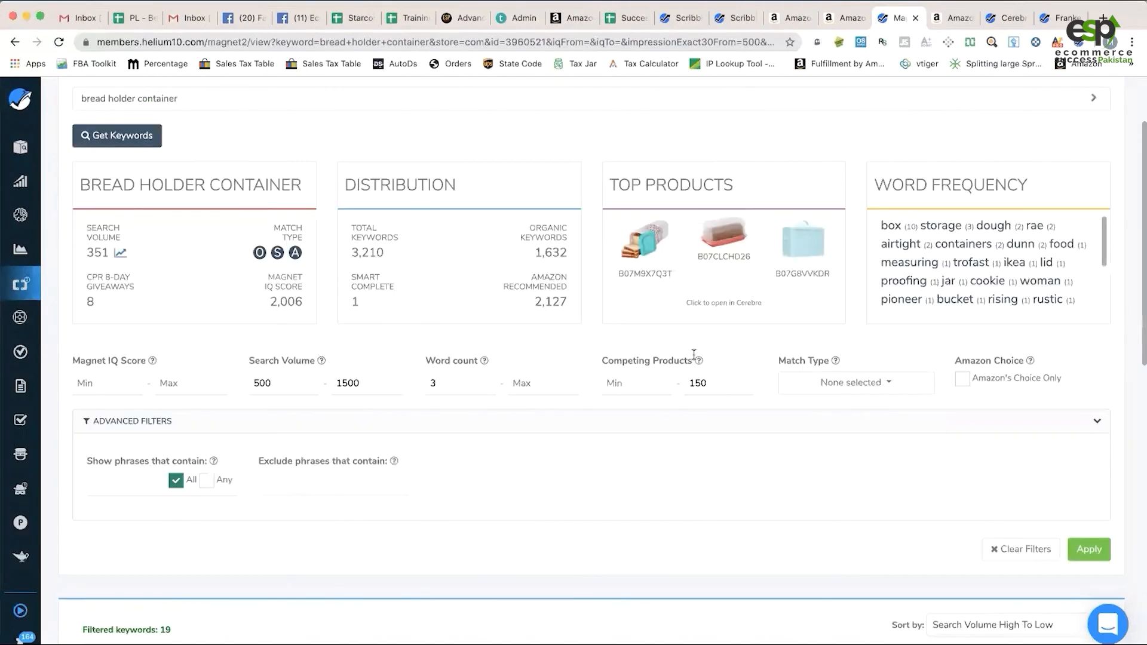
{"action": "left_click", "coordinate": [709, 384]}
{"action": "left_click_drag", "start_coordinate": [709, 385], "coordinate": [691, 384]}
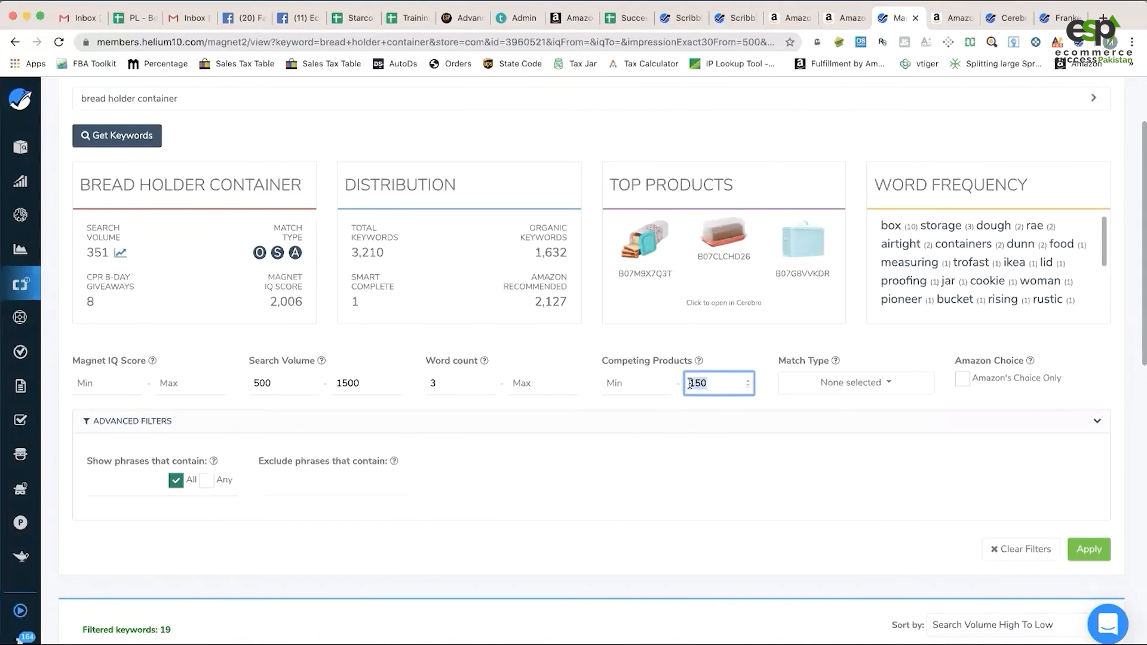
{"action": "type", "text": "200"}
{"action": "left_click", "coordinate": [1089, 549]}
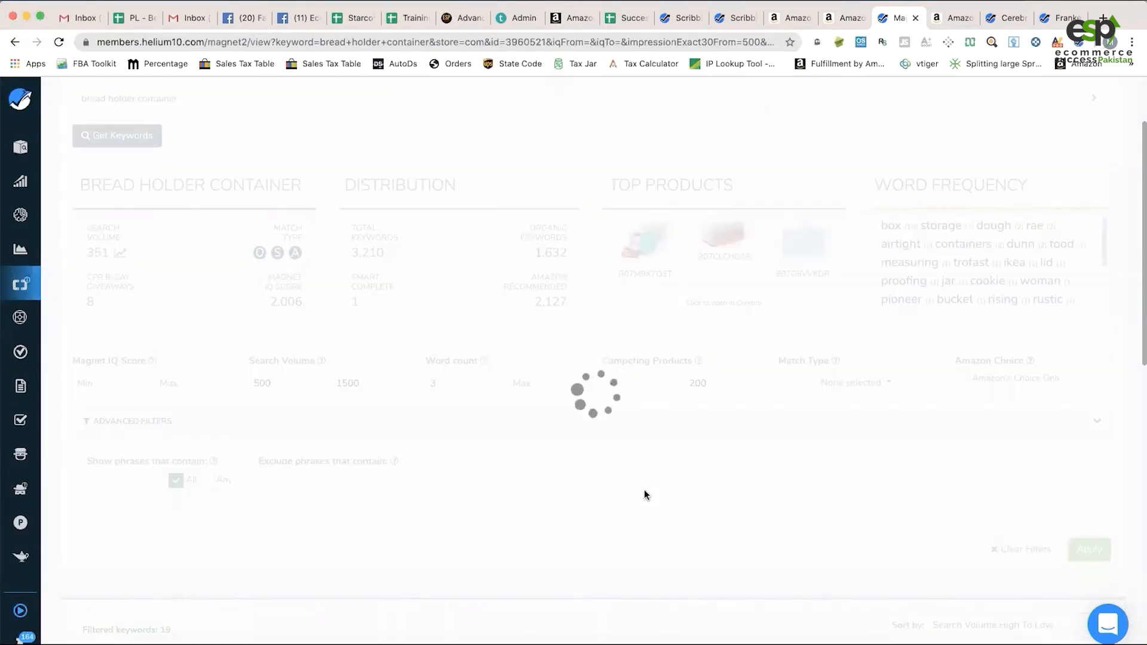
- Check the refiltered Magnet keyword list for relevance, including "dough rising bucket", "brabantia bread box" and "ceramic bread box"
{"action": "scroll", "coordinate": [645, 494], "scroll_direction": "down", "scroll_amount": 10}
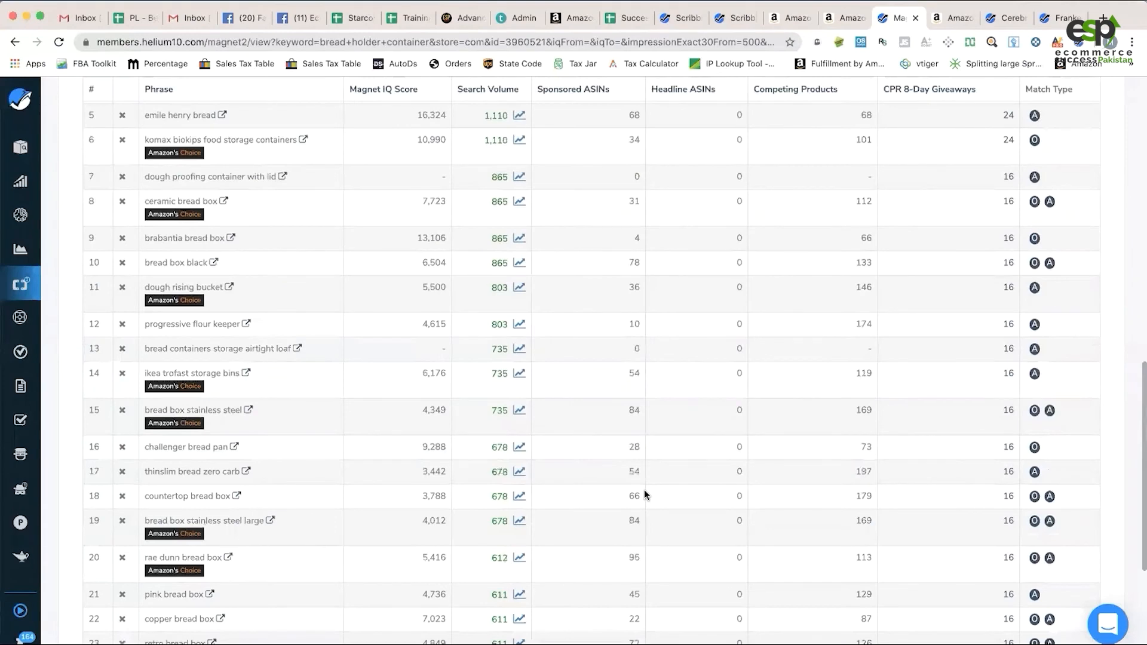
{"action": "scroll", "coordinate": [284, 274], "scroll_direction": "up", "scroll_amount": 5}
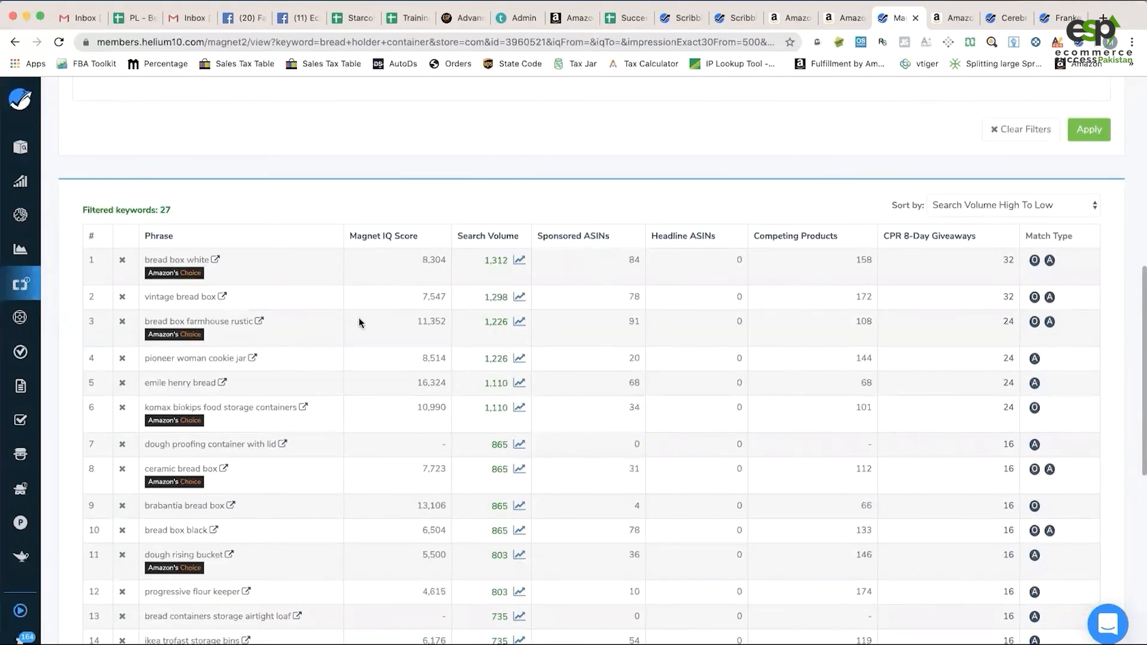
{"action": "scroll", "coordinate": [359, 323], "scroll_direction": "down", "scroll_amount": 8}
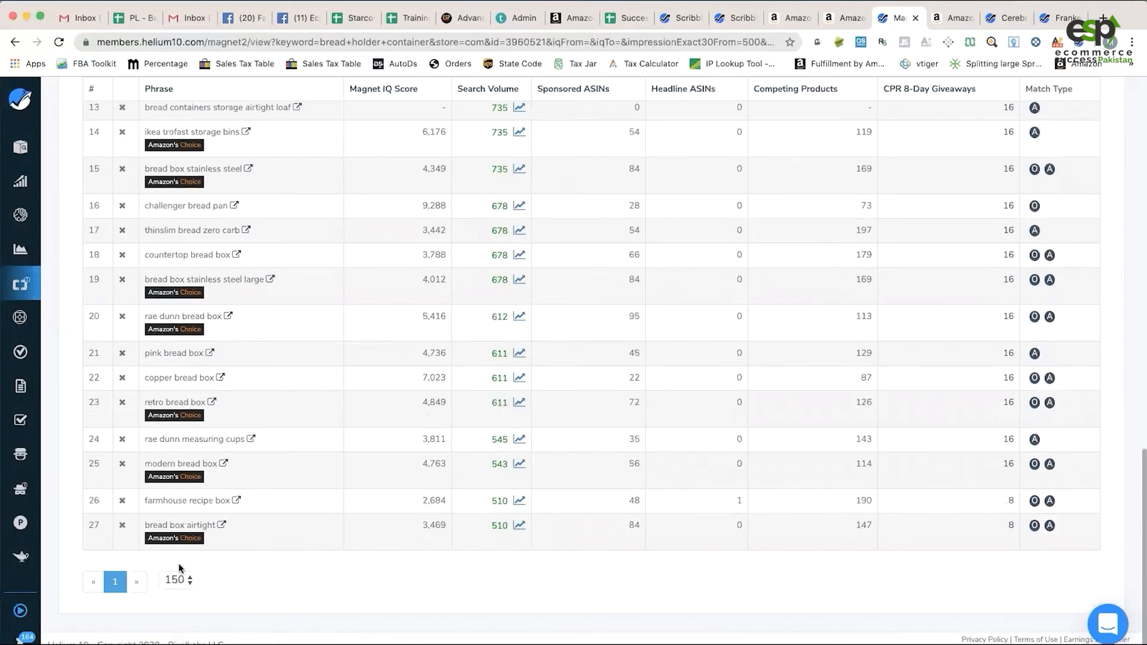
{"action": "scroll", "coordinate": [248, 384], "scroll_direction": "up", "scroll_amount": 2}
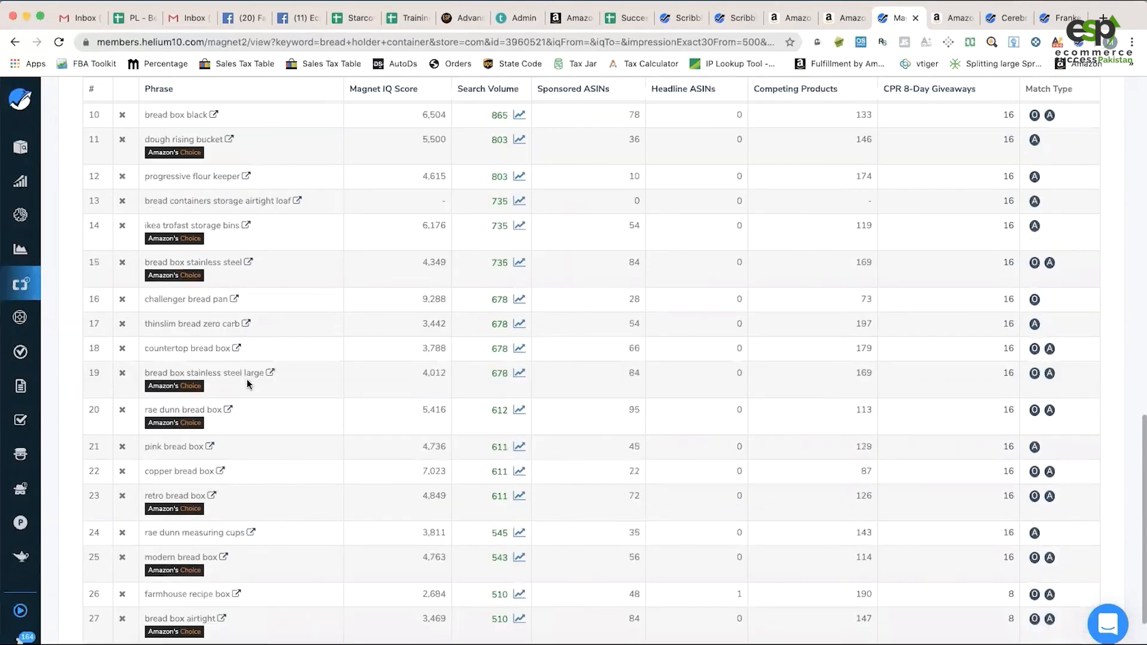
{"action": "scroll", "coordinate": [248, 384], "scroll_direction": "up", "scroll_amount": 1}
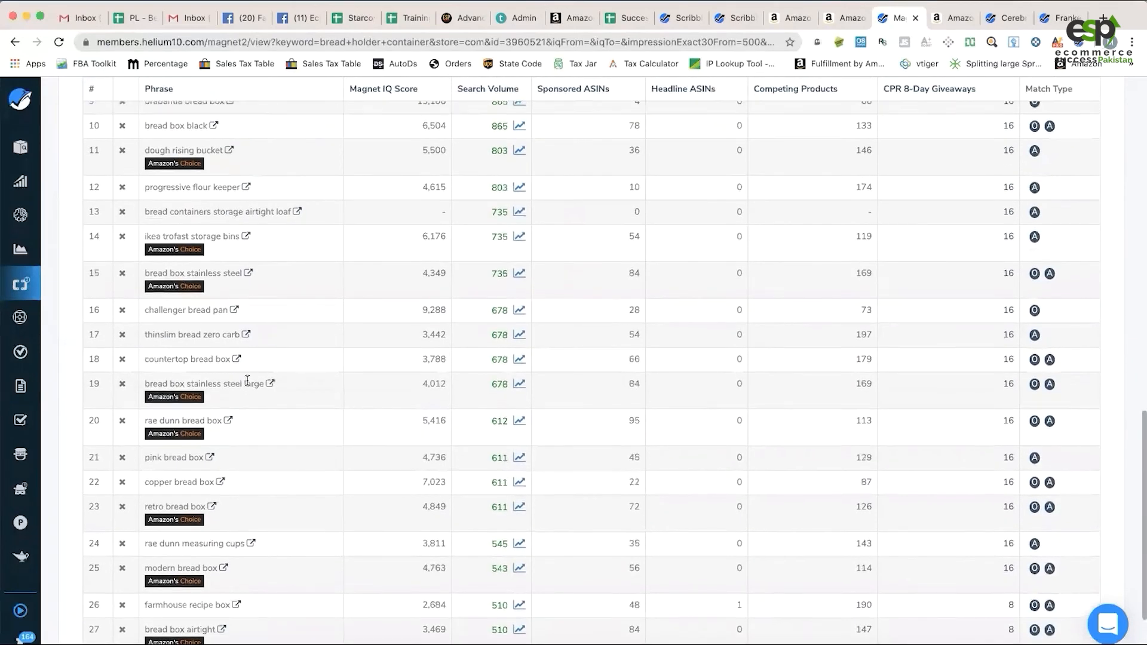
{"action": "scroll", "coordinate": [246, 379], "scroll_direction": "up", "scroll_amount": 2}
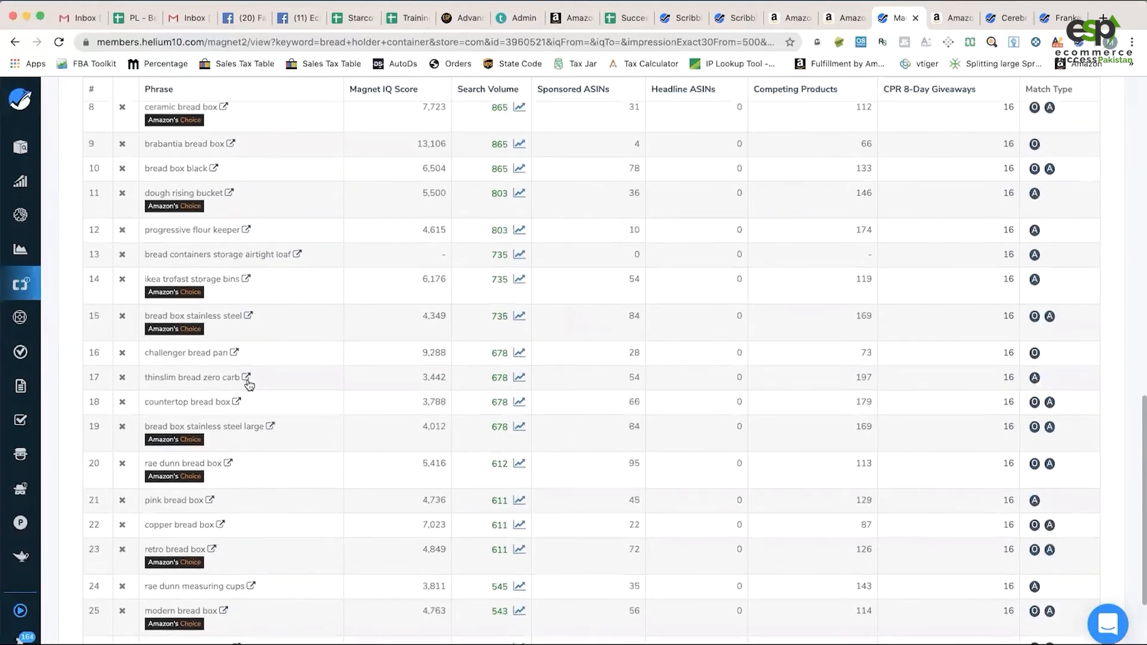
{"action": "left_click_drag", "start_coordinate": [147, 195], "coordinate": [192, 197]}
{"action": "double_click", "coordinate": [150, 170]}
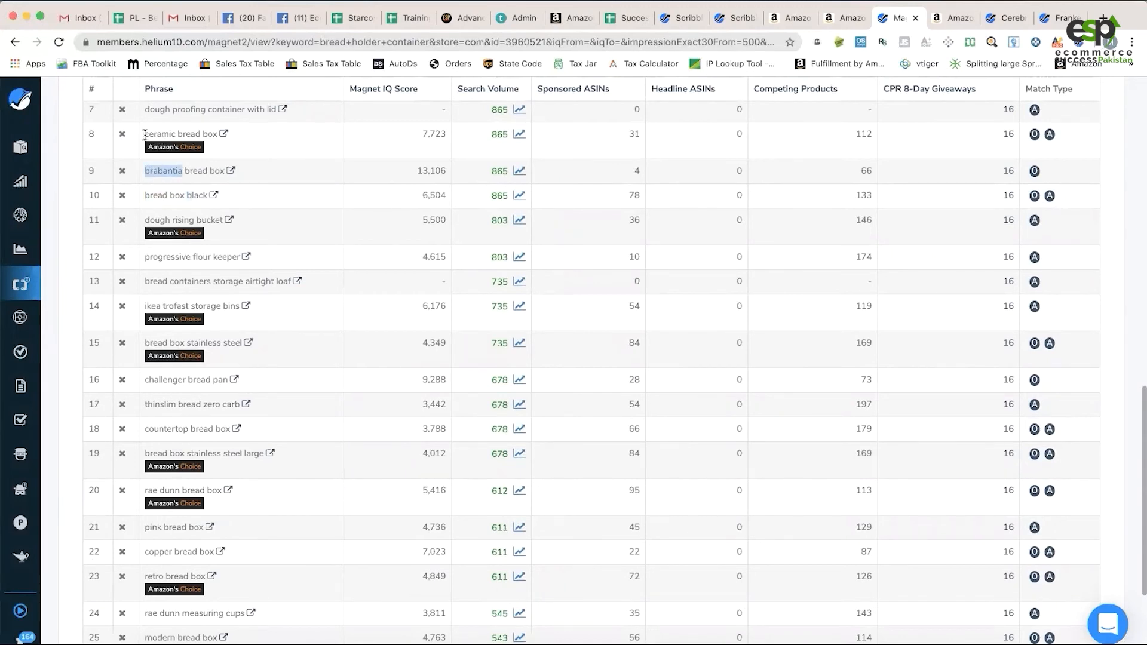
{"action": "left_click_drag", "start_coordinate": [146, 134], "coordinate": [198, 136]}
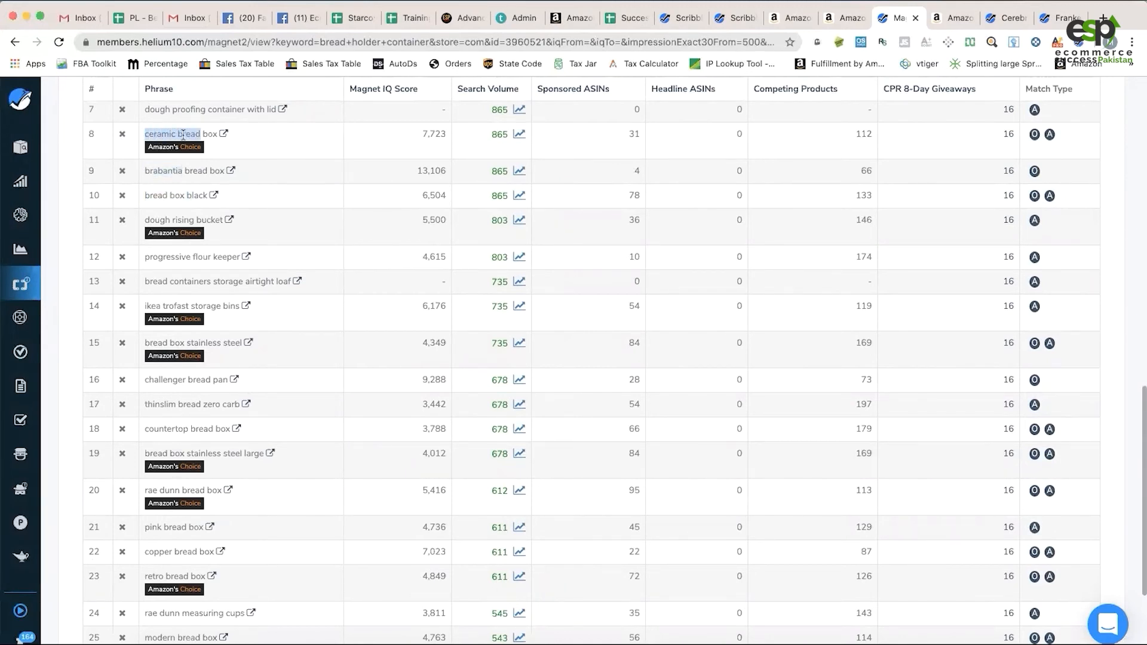
{"action": "left_click", "coordinate": [184, 136]}
{"action": "scroll", "coordinate": [205, 374], "scroll_direction": "up", "scroll_amount": 3}
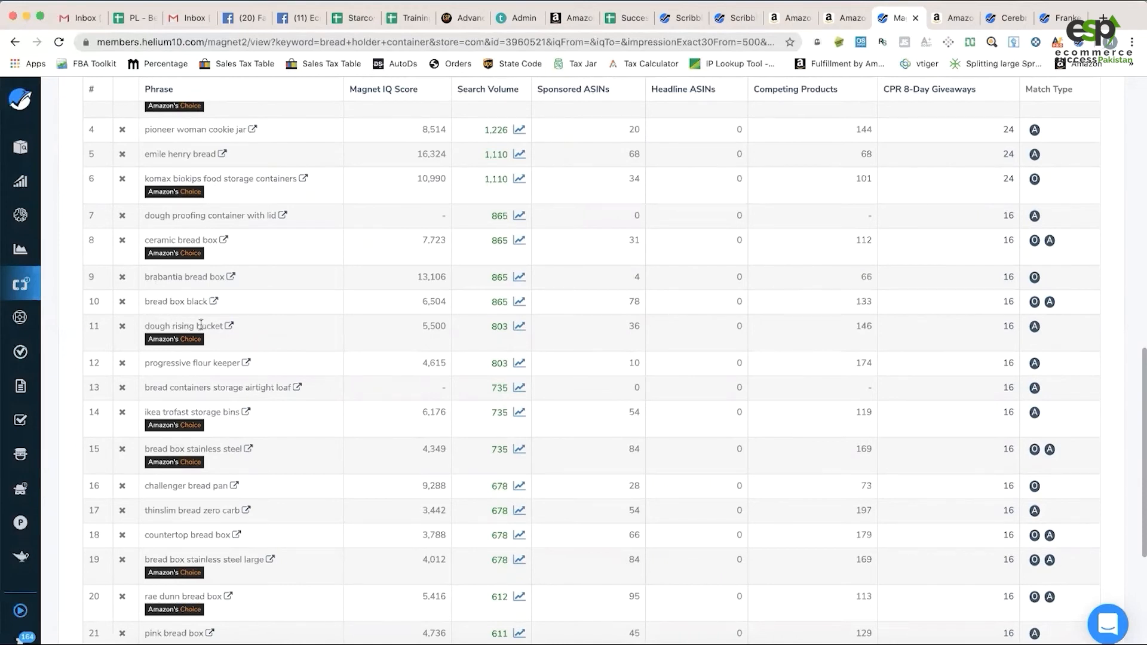
- Open the Amazon search results for "dough rising bucket", browse the listed products and close the results page
{"action": "left_click", "coordinate": [229, 328]}
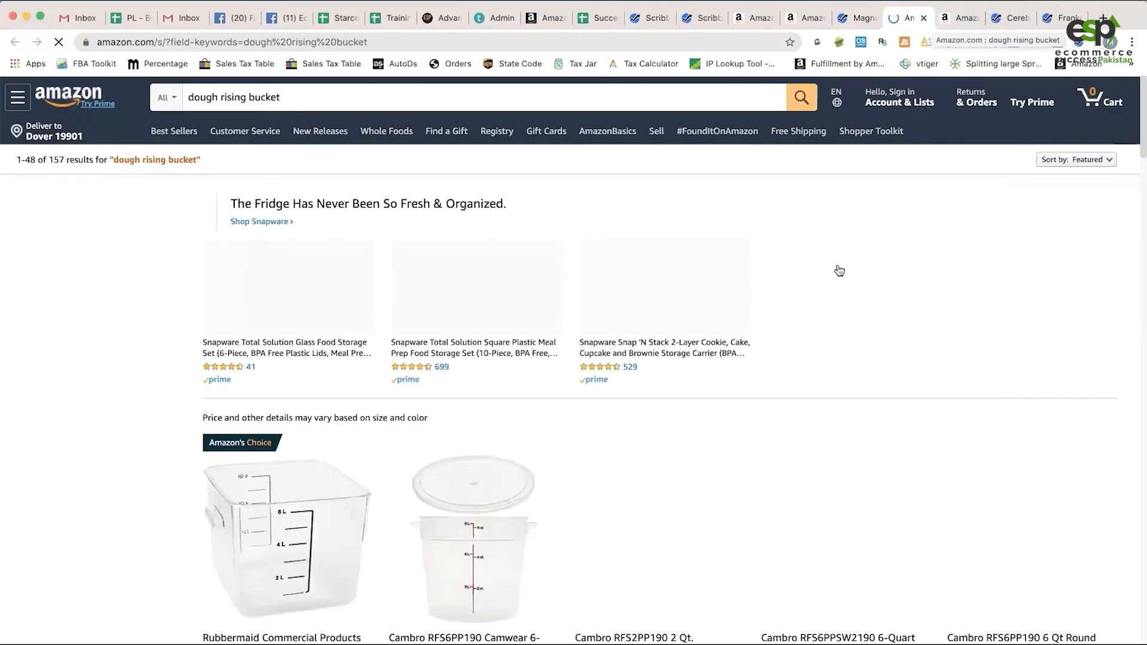
{"action": "scroll", "coordinate": [837, 269], "scroll_direction": "down", "scroll_amount": 5}
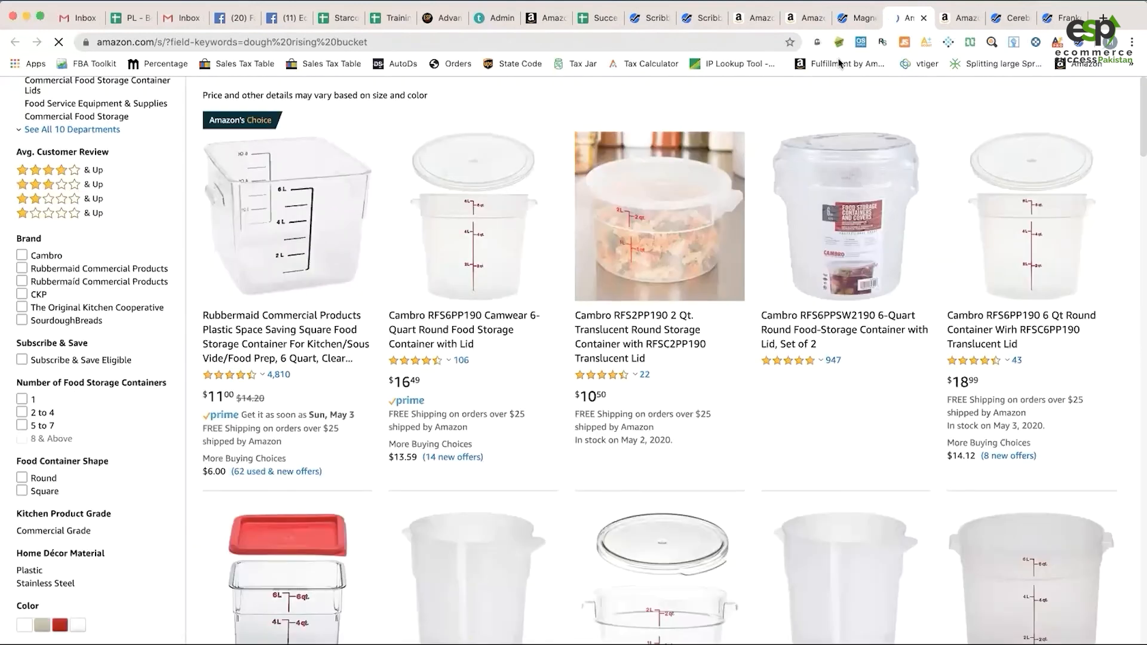
{"action": "left_click", "coordinate": [851, 24]}
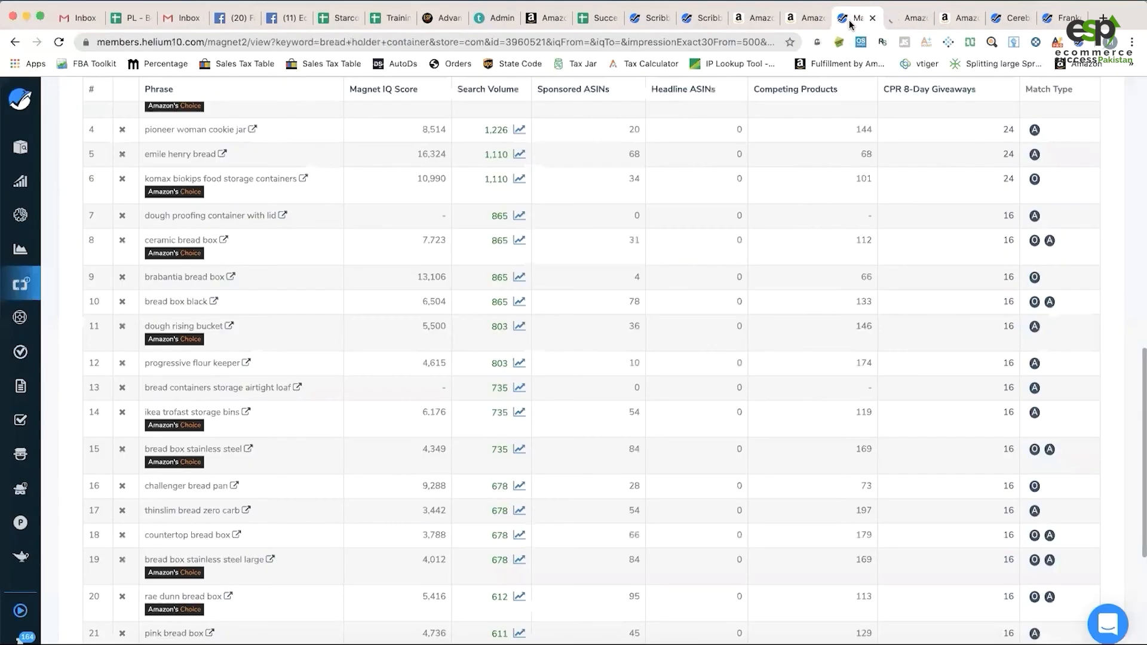
{"action": "left_click", "coordinate": [899, 25]}
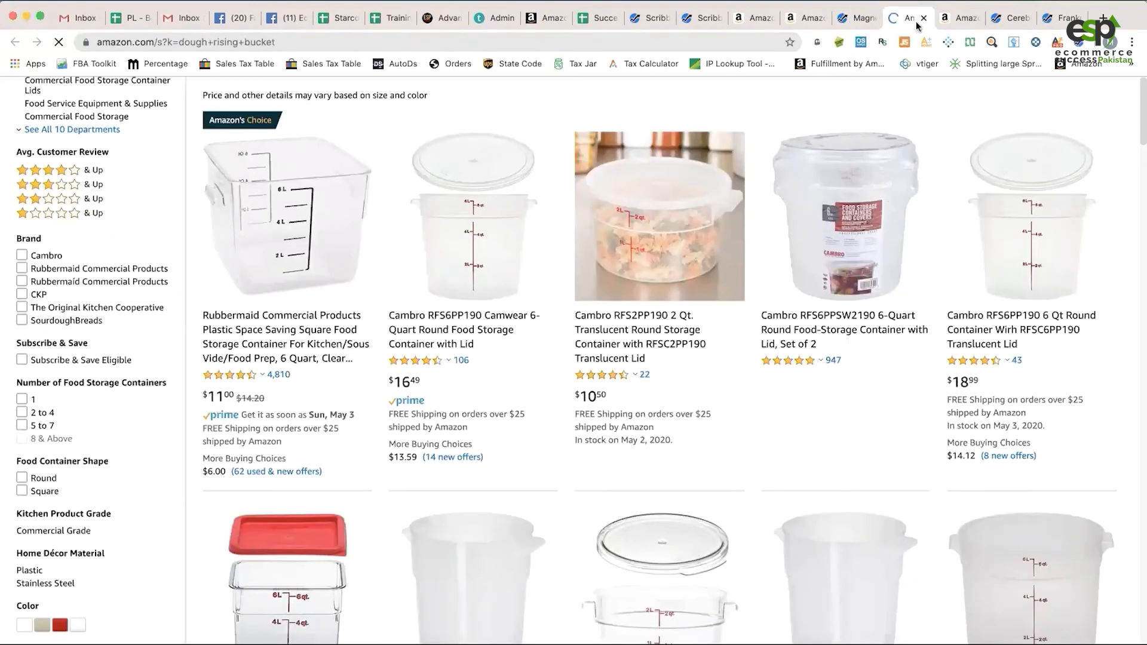
{"action": "key", "text": "super+w"}
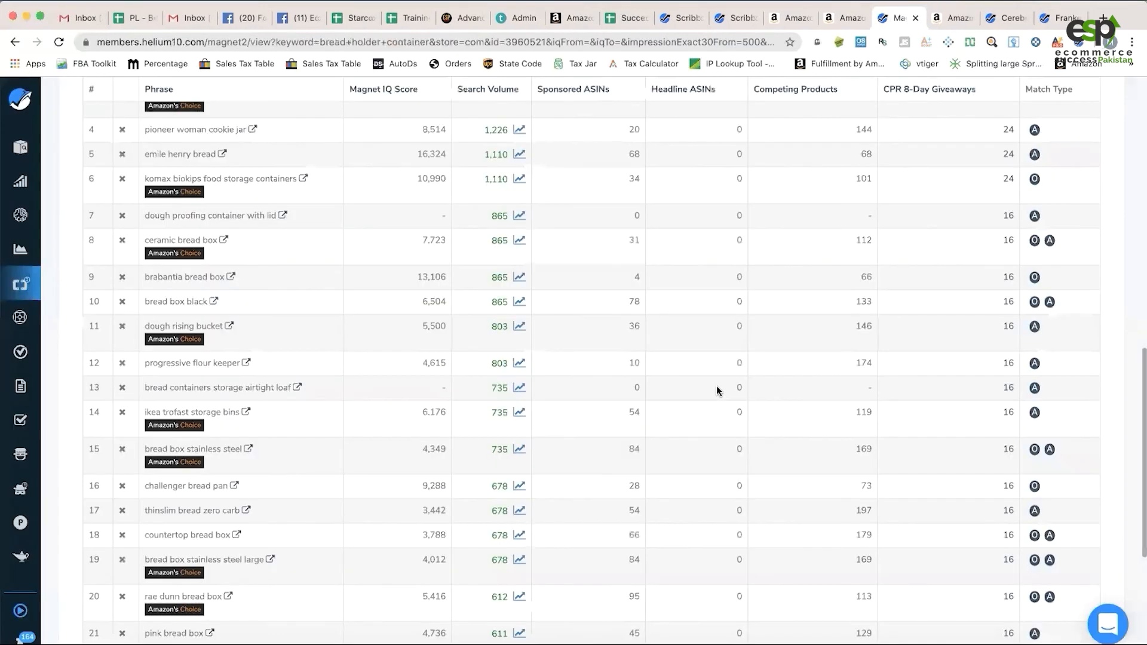
- Set the Magnet report's maximum competing products to 250 and apply the filter
{"action": "scroll", "coordinate": [717, 389], "scroll_direction": "up", "scroll_amount": 6}
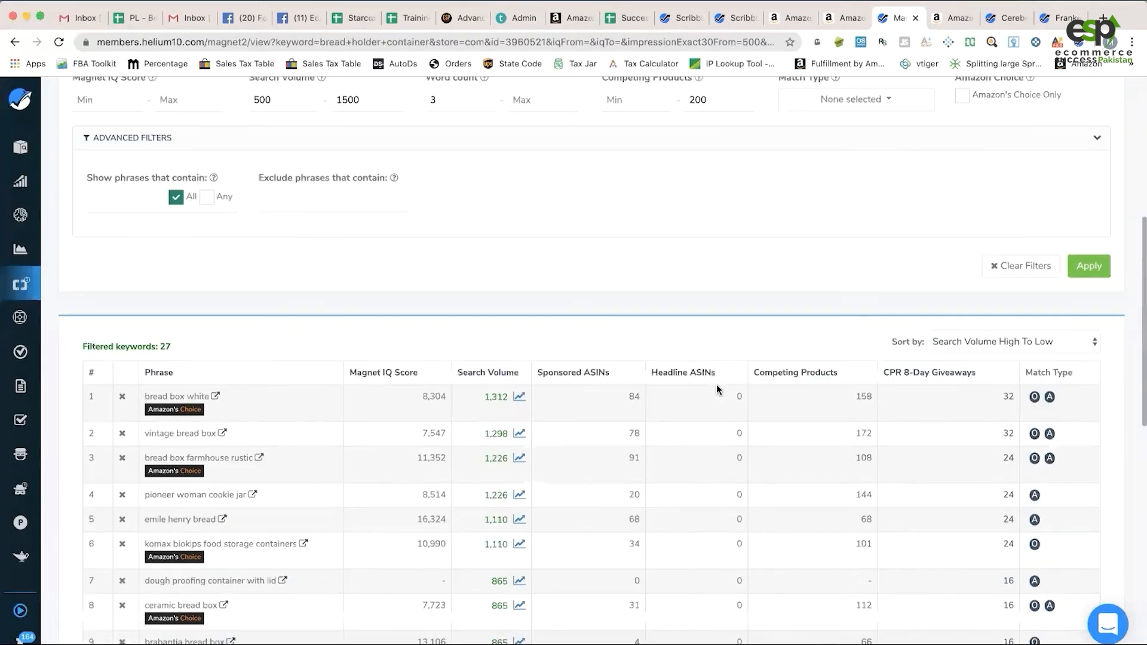
{"action": "double_click", "coordinate": [696, 104]}
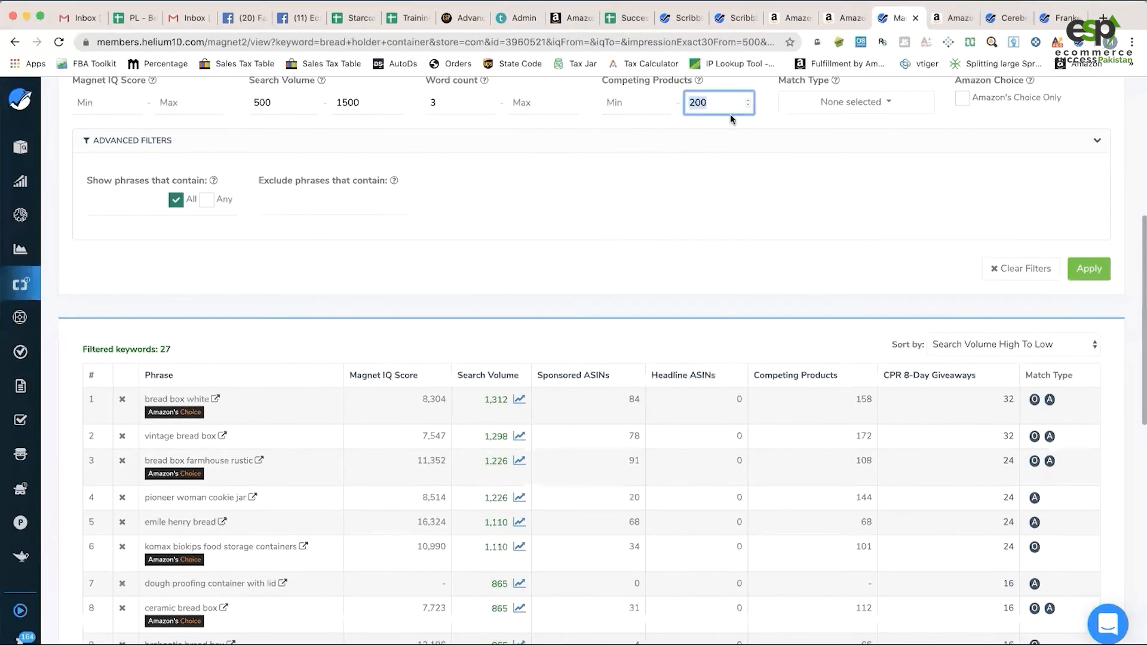
{"action": "type", "text": "250"}
{"action": "left_click", "coordinate": [1096, 276]}
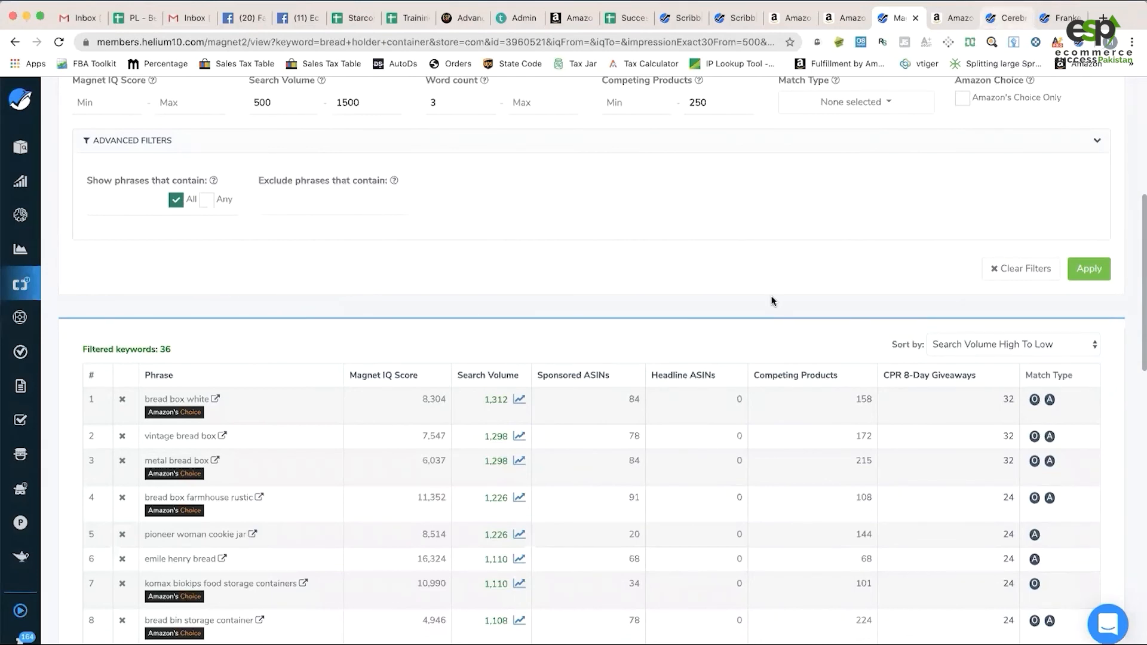
- Switch to the Cerebro report, limit its keywords to a maximum of 200 competing products and apply the filter
{"action": "key", "text": "ctrl+Tab"}
{"action": "key", "text": "ctrl+Tab"}
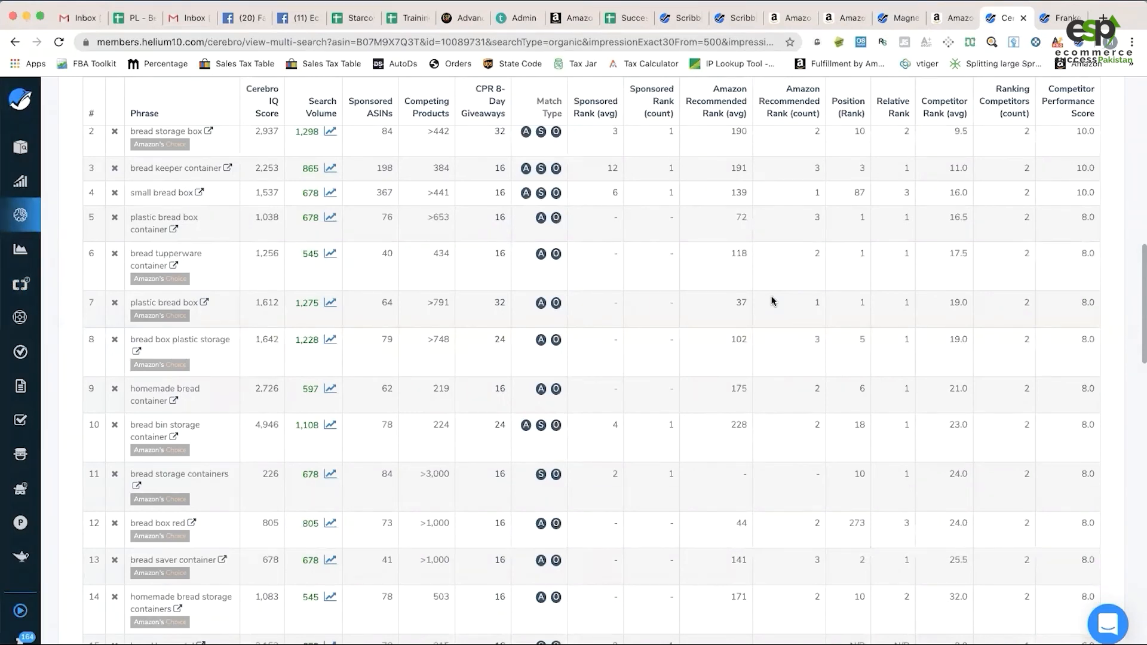
{"action": "scroll", "coordinate": [783, 294], "scroll_direction": "up", "scroll_amount": 10}
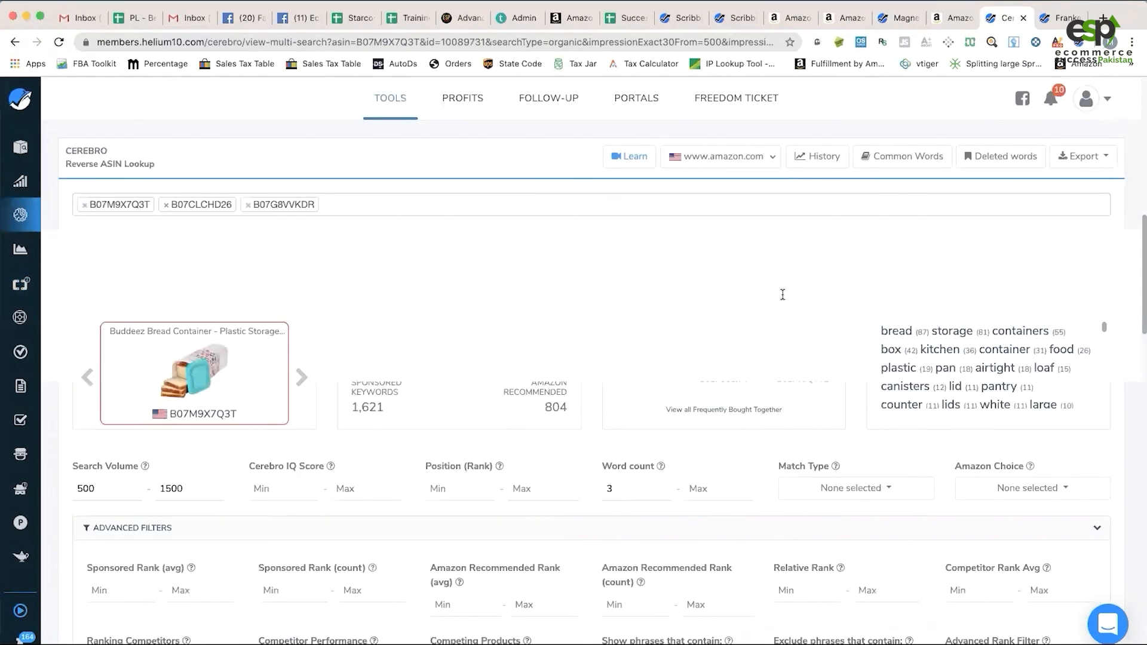
{"action": "scroll", "coordinate": [391, 509], "scroll_direction": "down", "scroll_amount": 4}
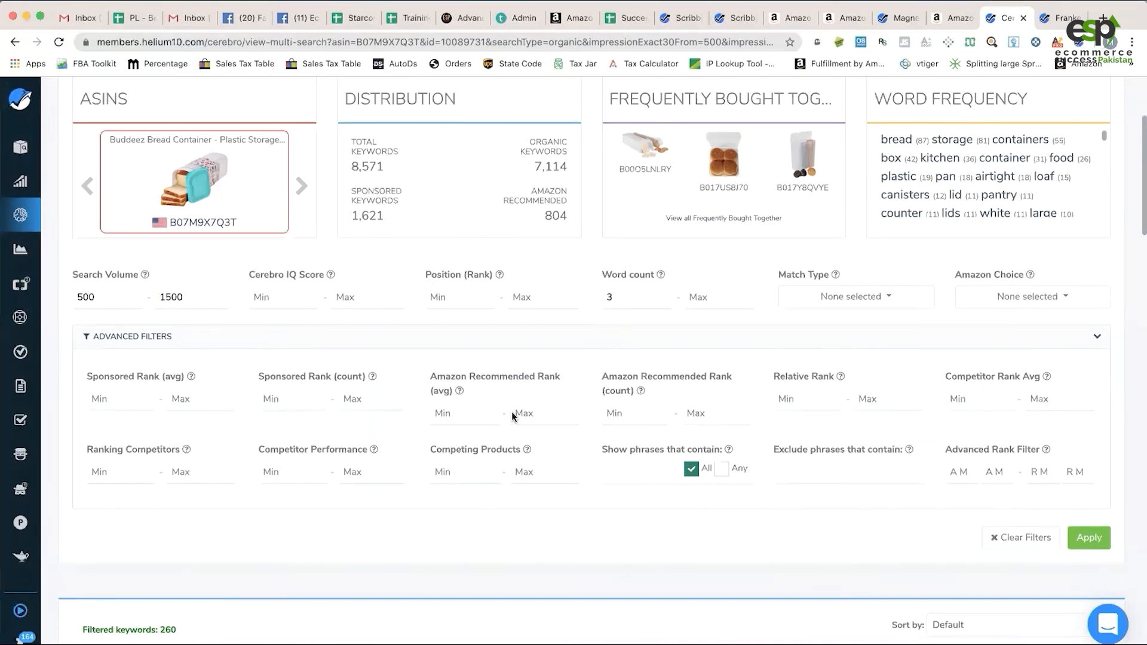
{"action": "left_click", "coordinate": [472, 472]}
{"action": "left_click", "coordinate": [548, 474]}
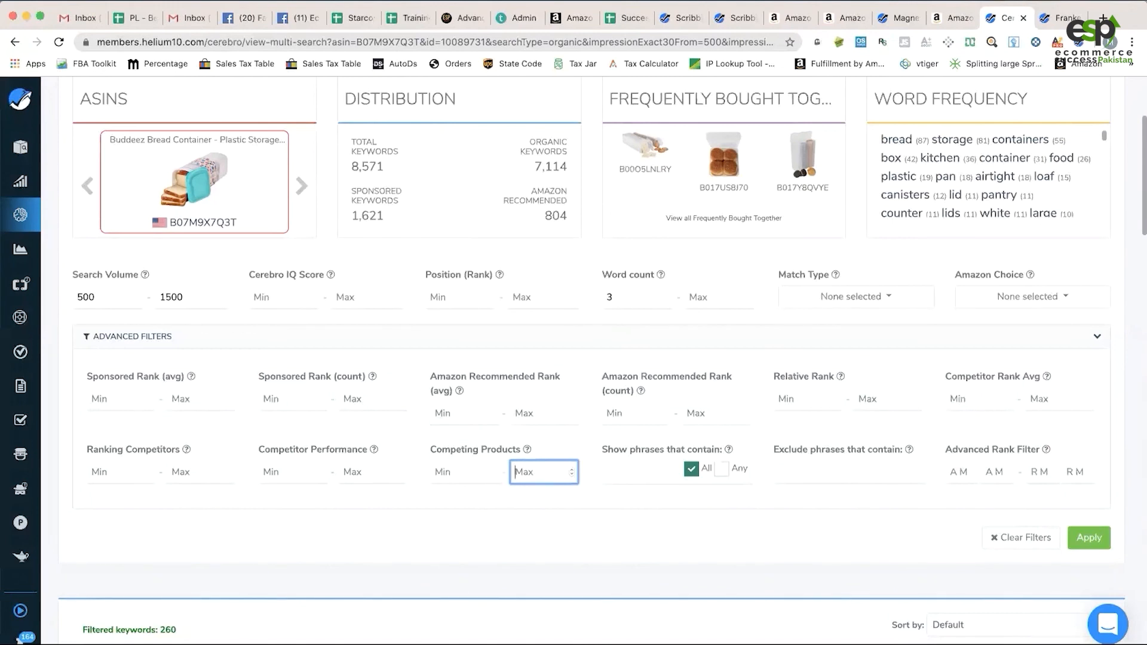
{"action": "type", "text": "200"}
{"action": "left_click", "coordinate": [1090, 537]}
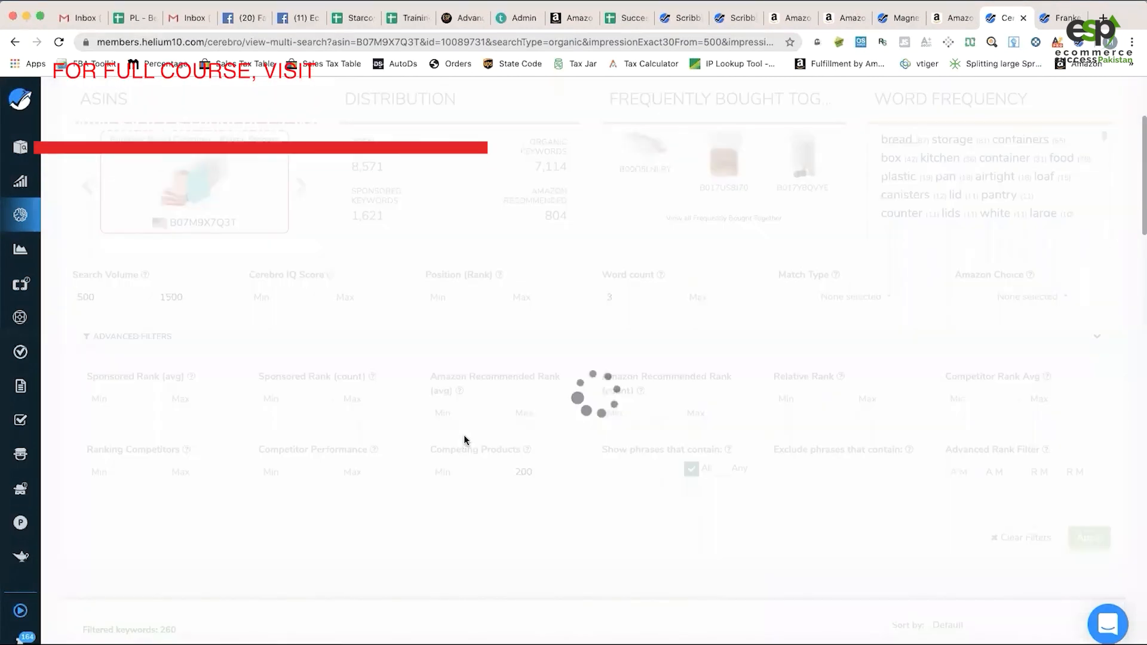
- Review the filtered Cerebro keywords and the report's filters and ASIN summary
{"action": "scroll", "coordinate": [530, 567], "scroll_direction": "up", "scroll_amount": 2}
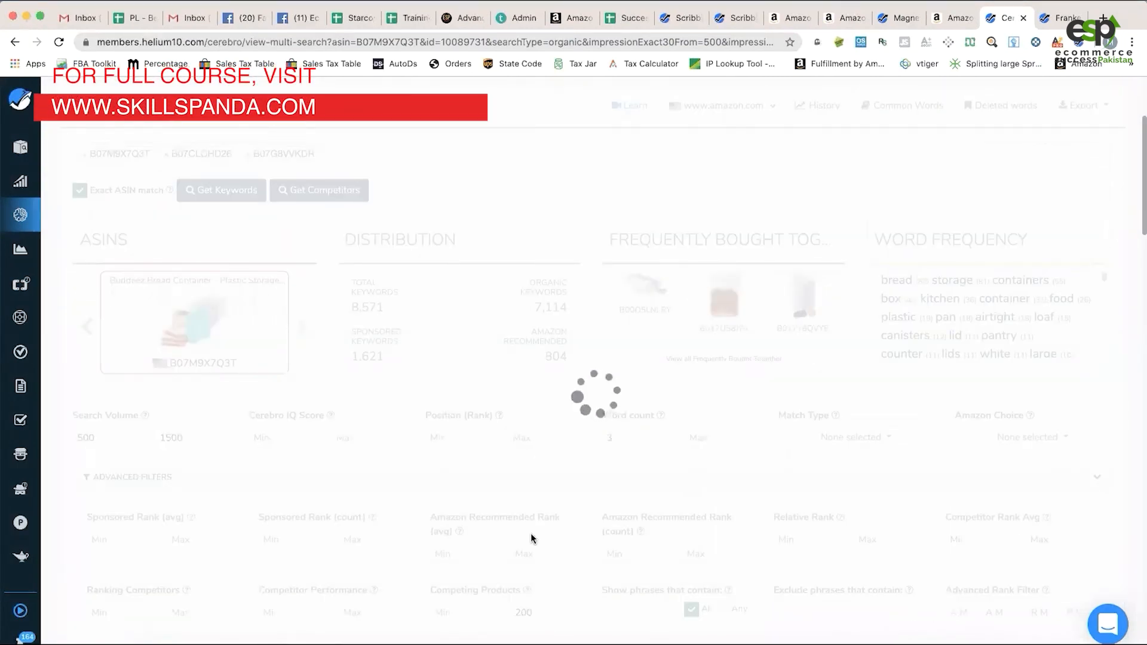
{"action": "scroll", "coordinate": [464, 544], "scroll_direction": "down", "scroll_amount": 9}
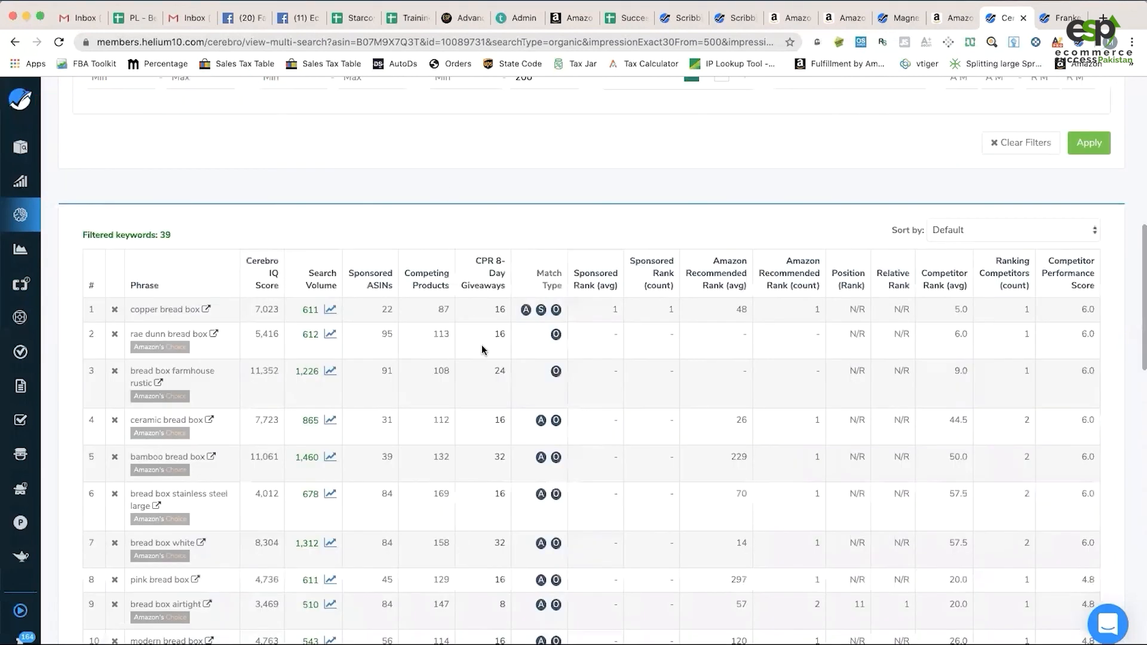
{"action": "scroll", "coordinate": [484, 352], "scroll_direction": "up", "scroll_amount": 2}
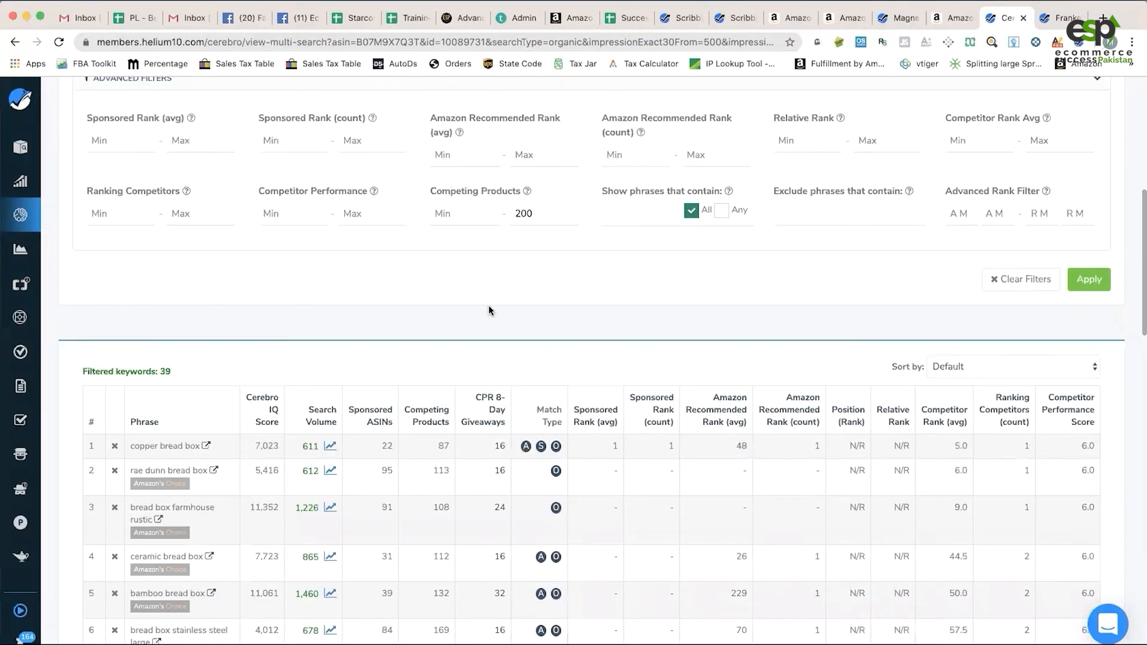
{"action": "scroll", "coordinate": [489, 304], "scroll_direction": "up", "scroll_amount": 7}
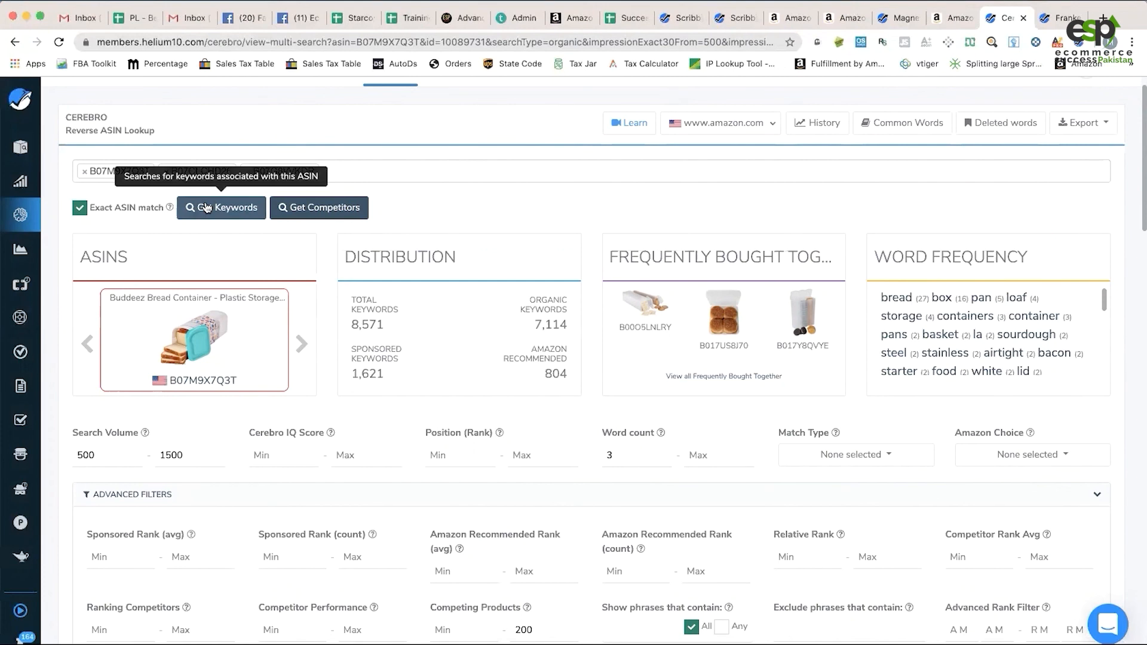
- Examine the Cerebro report's search volume, word count and competing products filters along with the phrases in the filtered keyword list
{"action": "scroll", "coordinate": [206, 208], "scroll_direction": "down", "scroll_amount": 1}
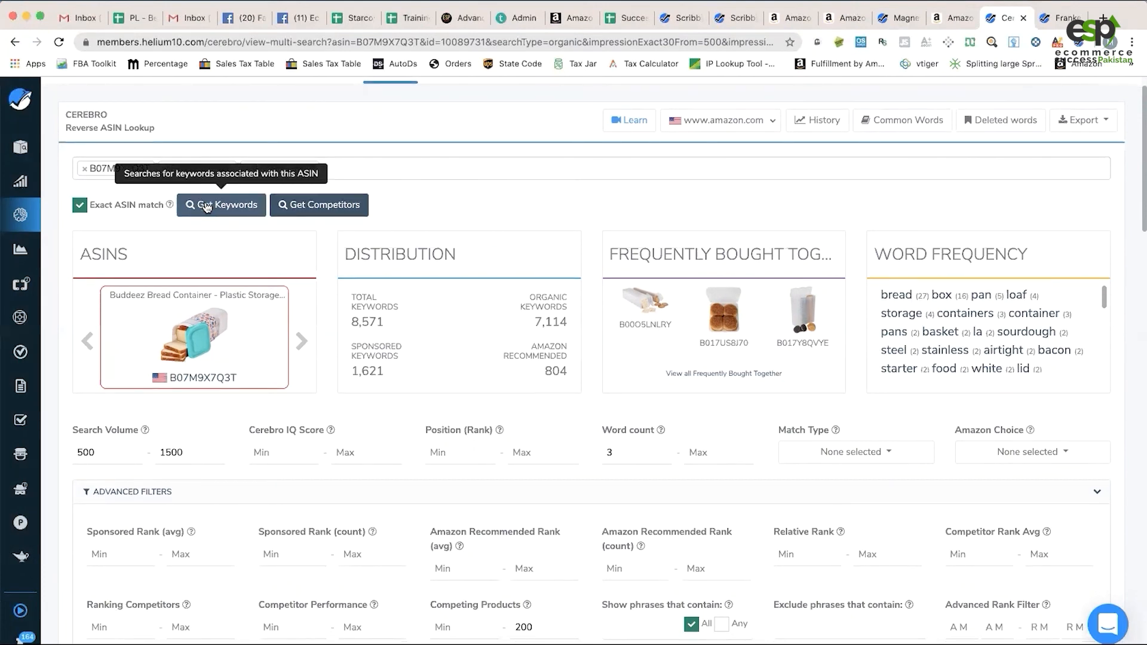
{"action": "scroll", "coordinate": [205, 208], "scroll_direction": "down", "scroll_amount": 2}
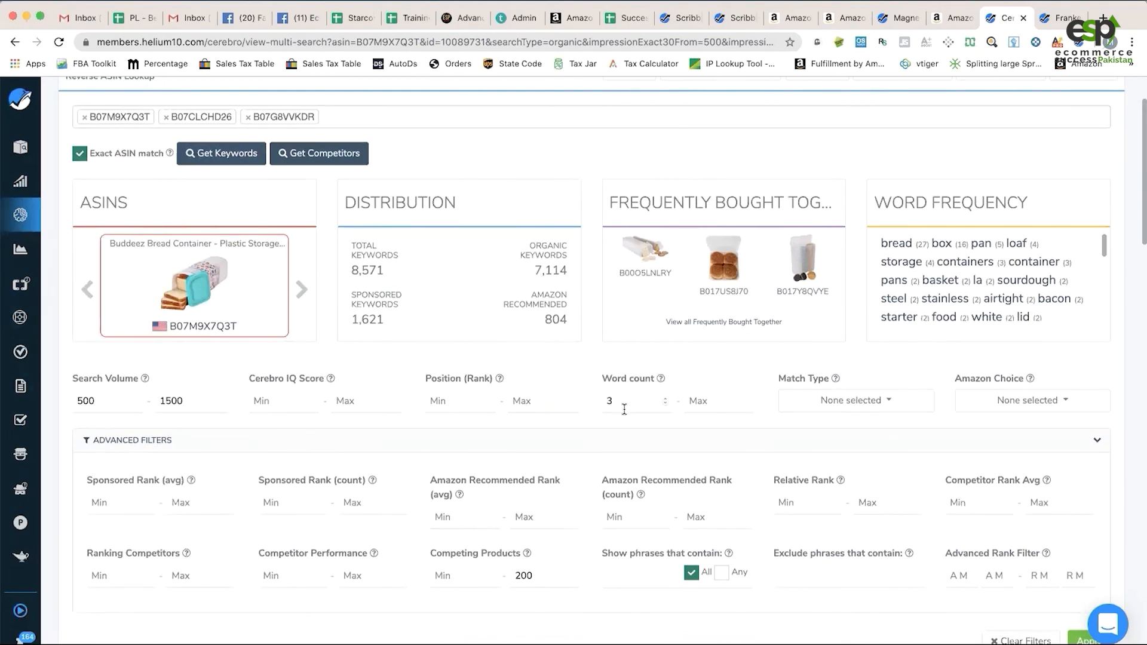
{"action": "scroll", "coordinate": [618, 409], "scroll_direction": "down", "scroll_amount": 6}
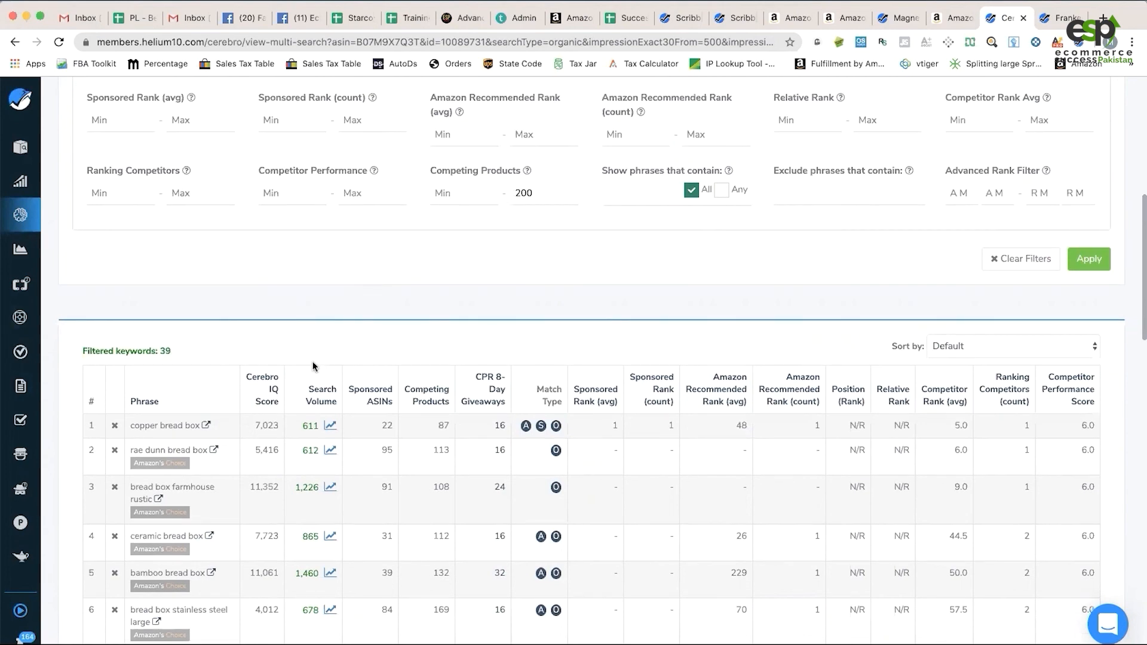
{"action": "scroll", "coordinate": [319, 365], "scroll_direction": "down", "scroll_amount": 10}
{"action": "scroll", "coordinate": [269, 299], "scroll_direction": "up", "scroll_amount": 4}
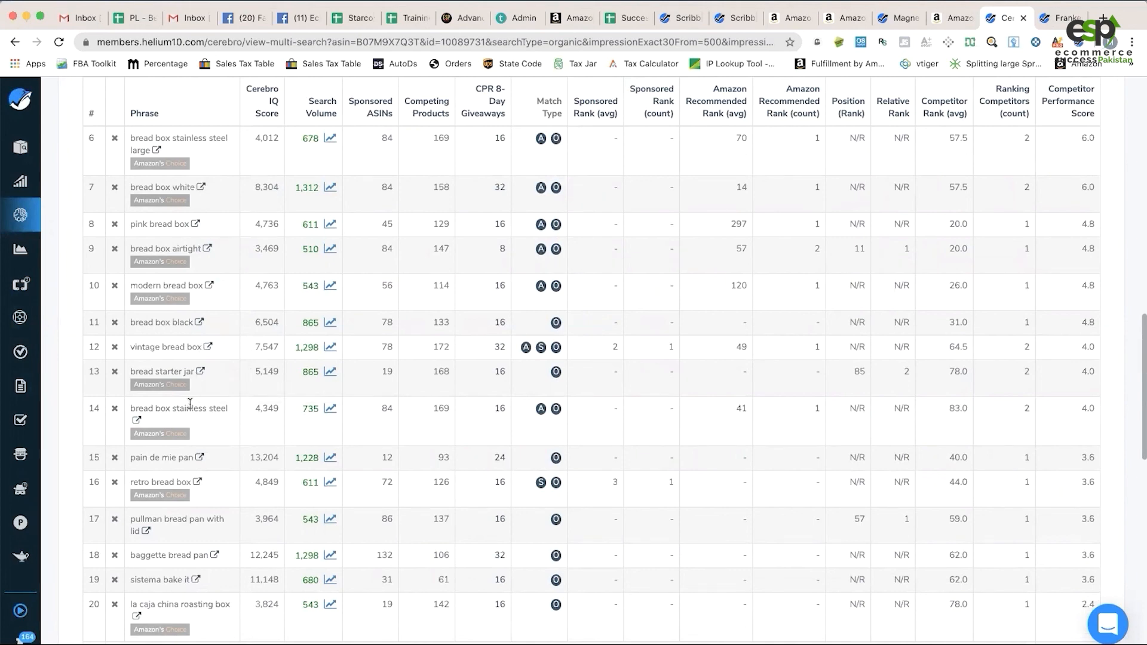
{"action": "scroll", "coordinate": [191, 406], "scroll_direction": "up", "scroll_amount": 3}
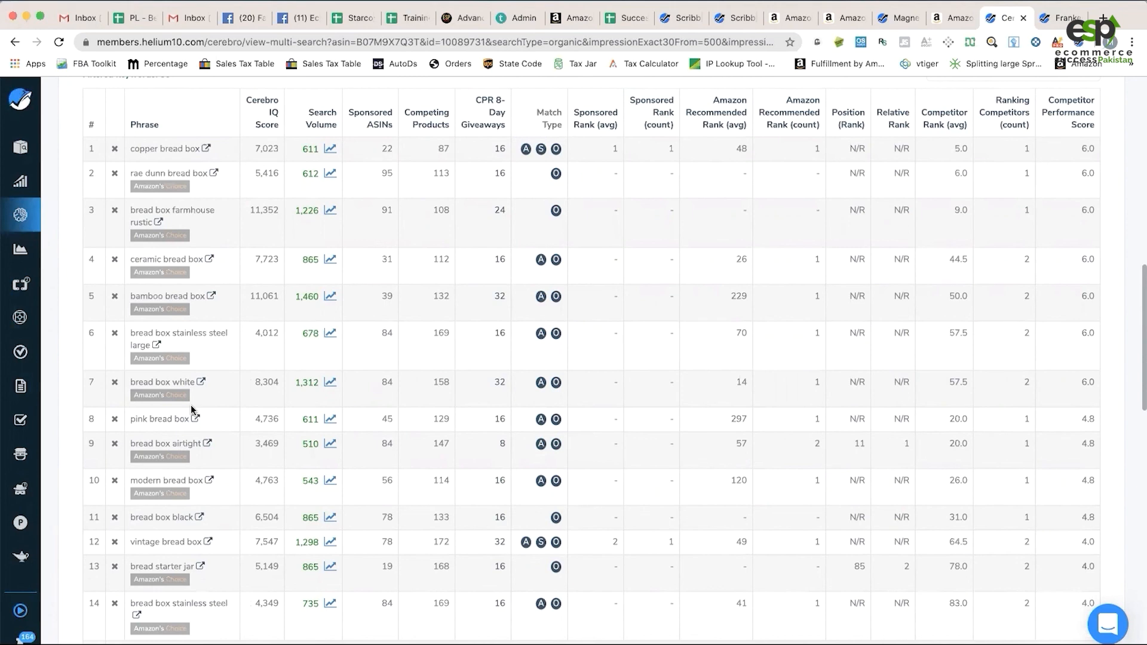
{"action": "scroll", "coordinate": [948, 217], "scroll_direction": "up", "scroll_amount": 10}
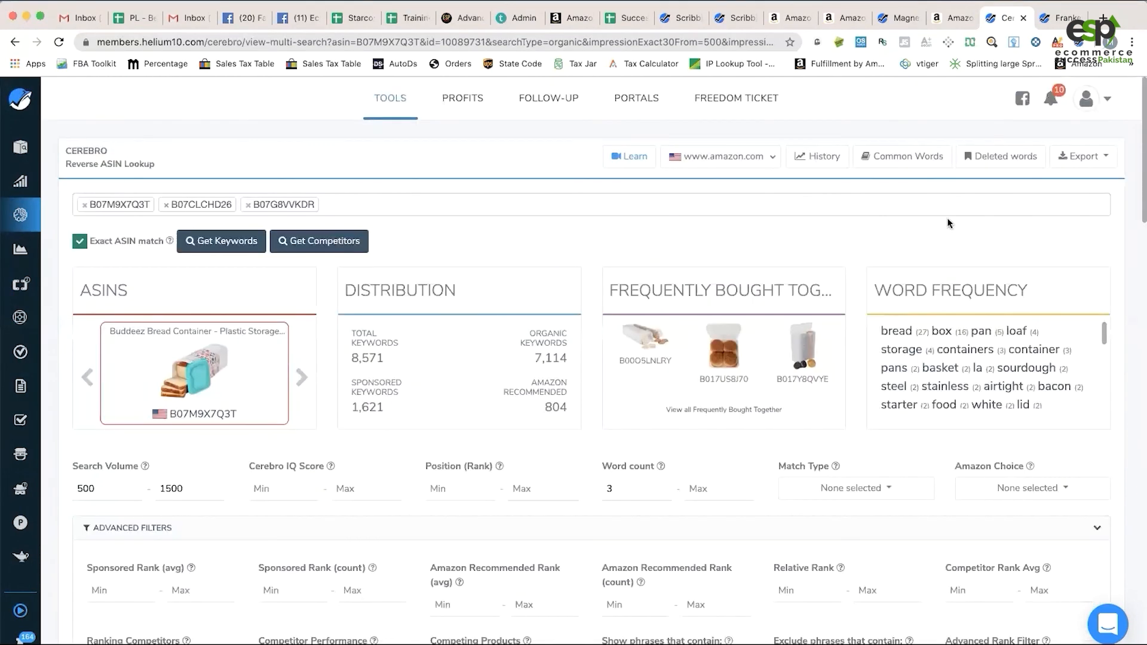
- View the Cerebro report's export options, close them, and bring up the Magnet report, placing its browser tab directly beside the Cerebro one
{"action": "left_click", "coordinate": [1085, 164]}
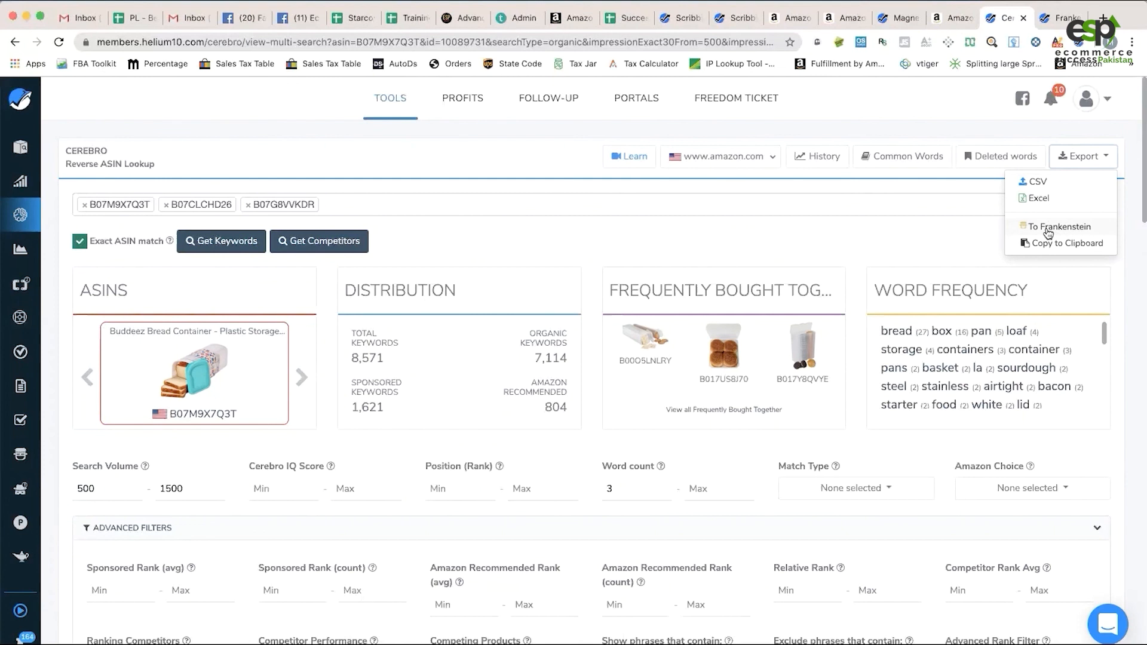
{"action": "left_click", "coordinate": [350, 290]}
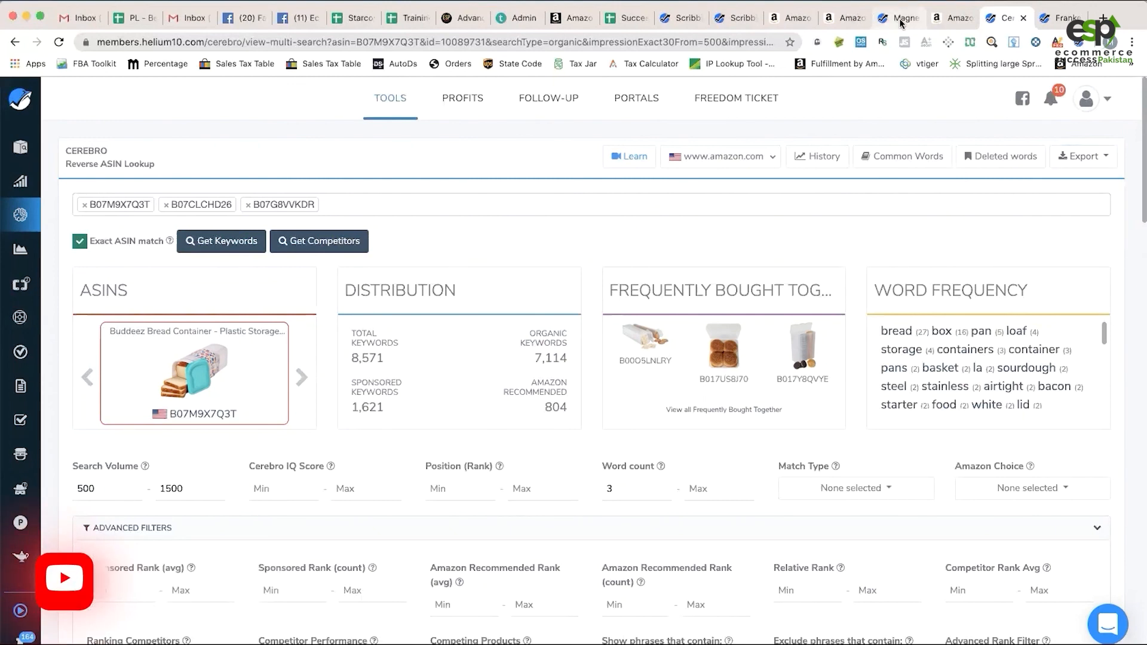
{"action": "left_click_drag", "start_coordinate": [901, 22], "coordinate": [951, 22]}
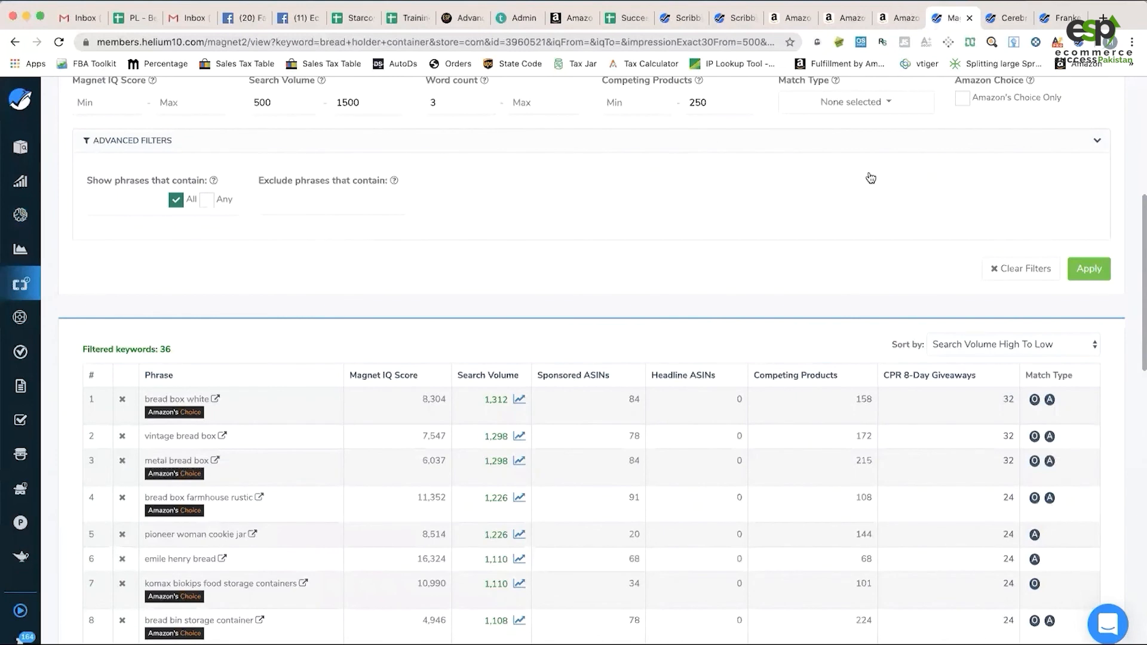